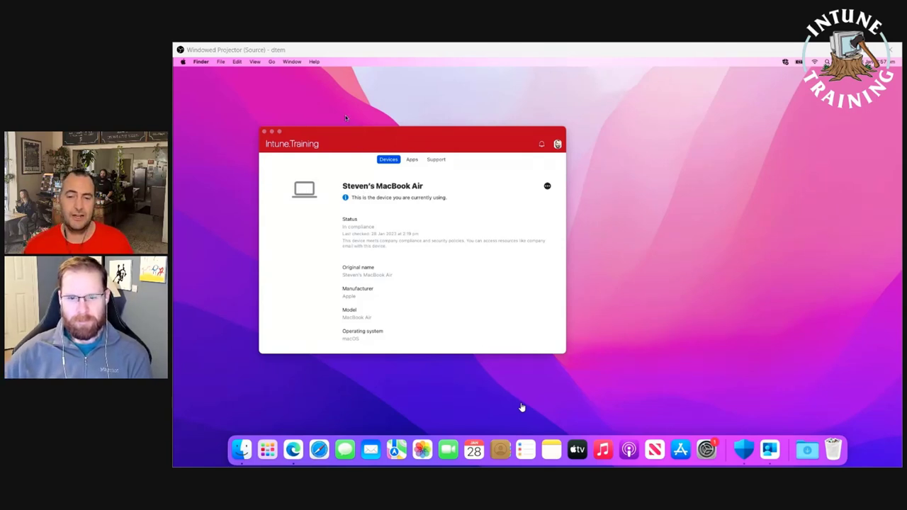
Launch Microsoft AutoUpdate from Company Portal's Help > Check for updates
{"action": "left_click", "coordinate": [315, 61]}
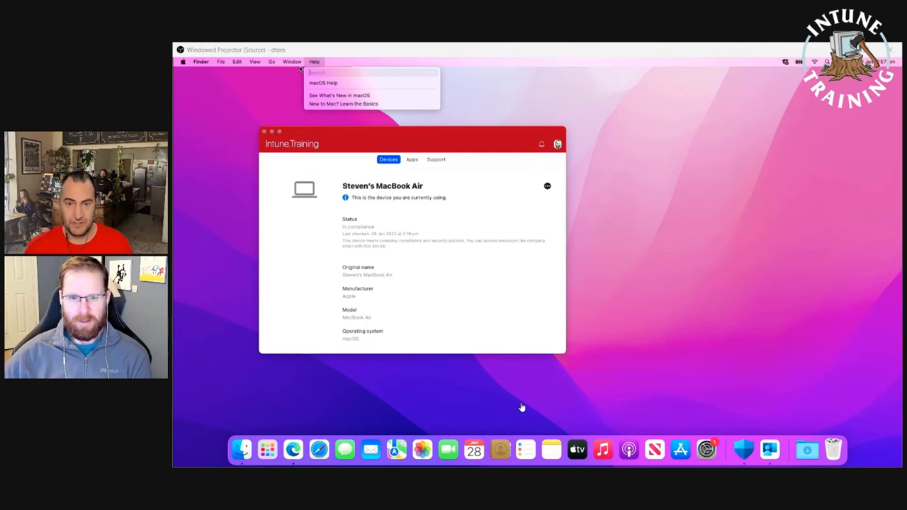
{"action": "left_click", "coordinate": [321, 196]}
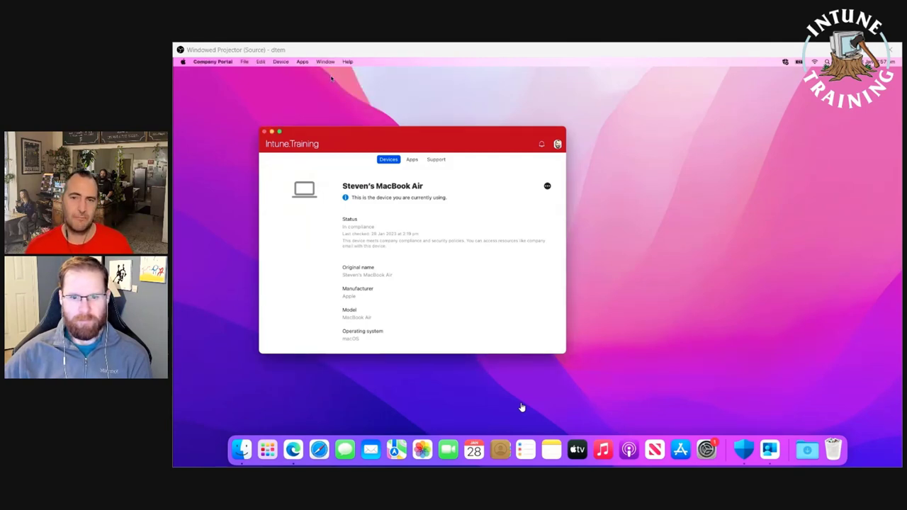
{"action": "left_click", "coordinate": [348, 62]}
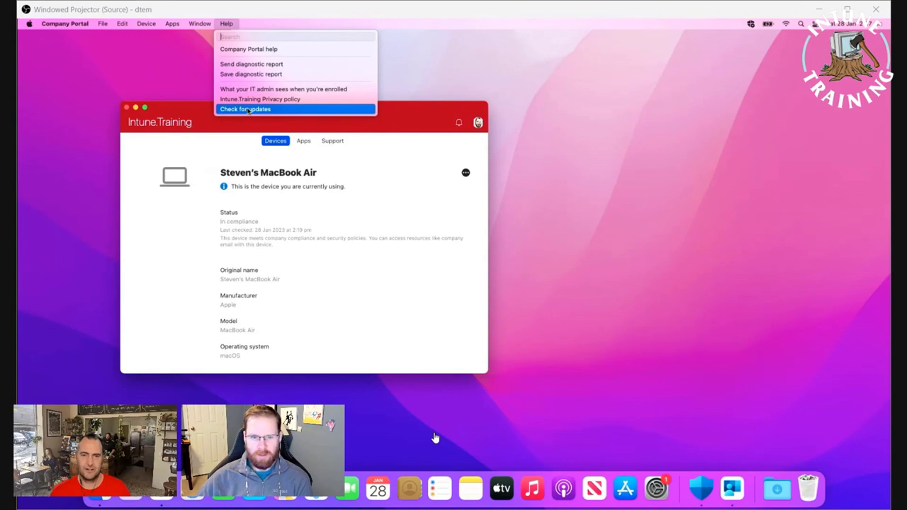
{"action": "left_click", "coordinate": [246, 109]}
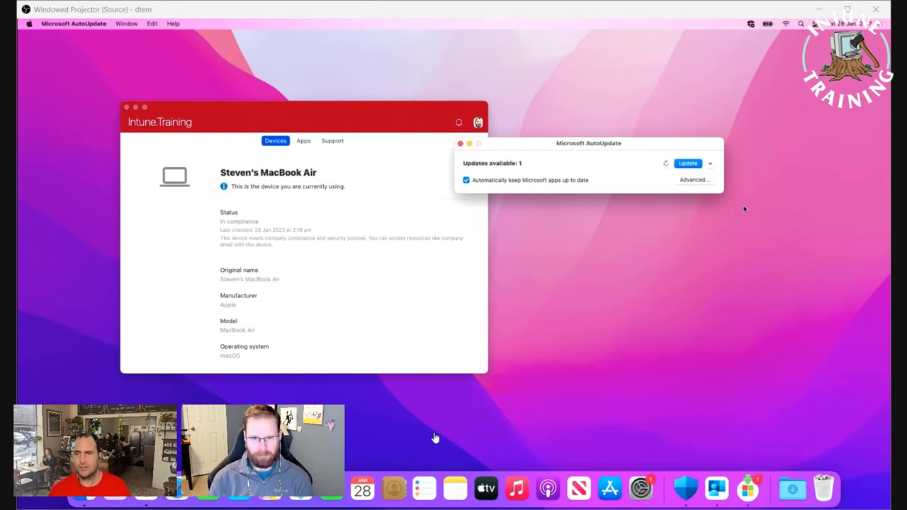
Switch AutoUpdate to Current Channel (Preview), accept the notice, then quit AutoUpdate
{"action": "left_click", "coordinate": [694, 180]}
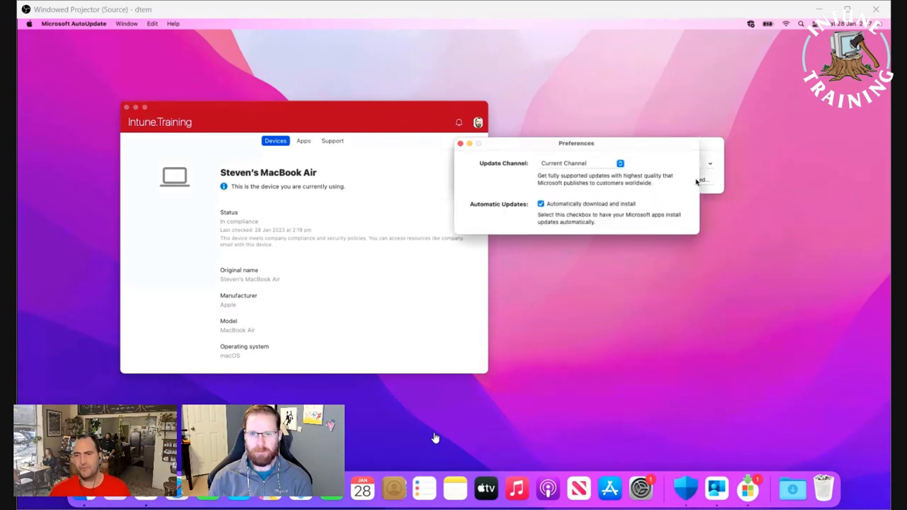
{"action": "left_click", "coordinate": [570, 164]}
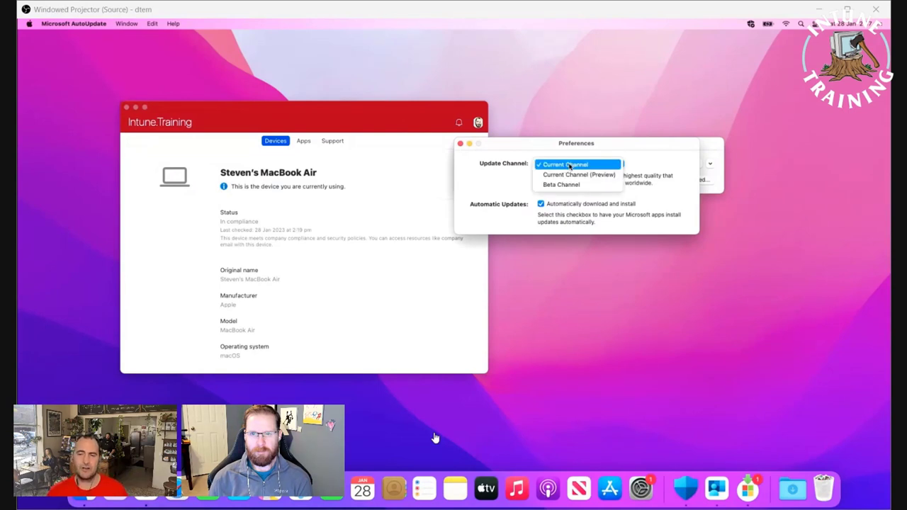
{"action": "left_click", "coordinate": [568, 197]}
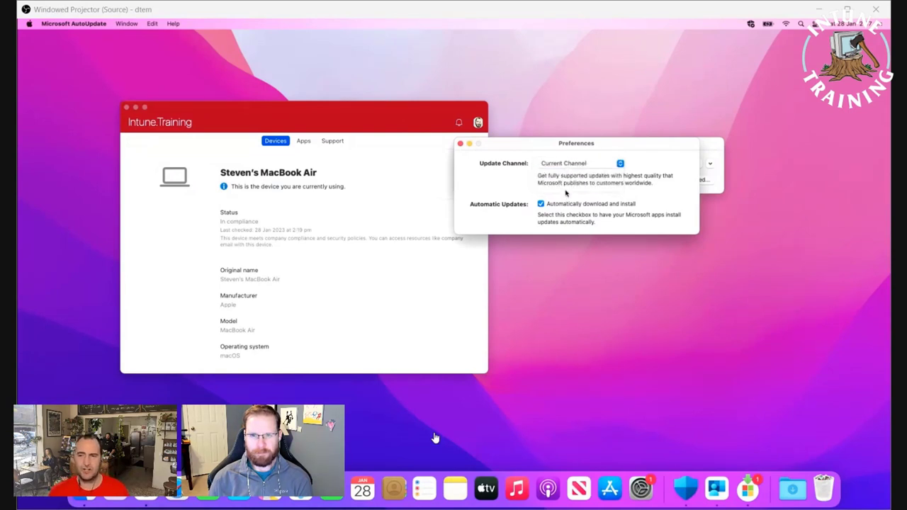
{"action": "left_click", "coordinate": [567, 165]}
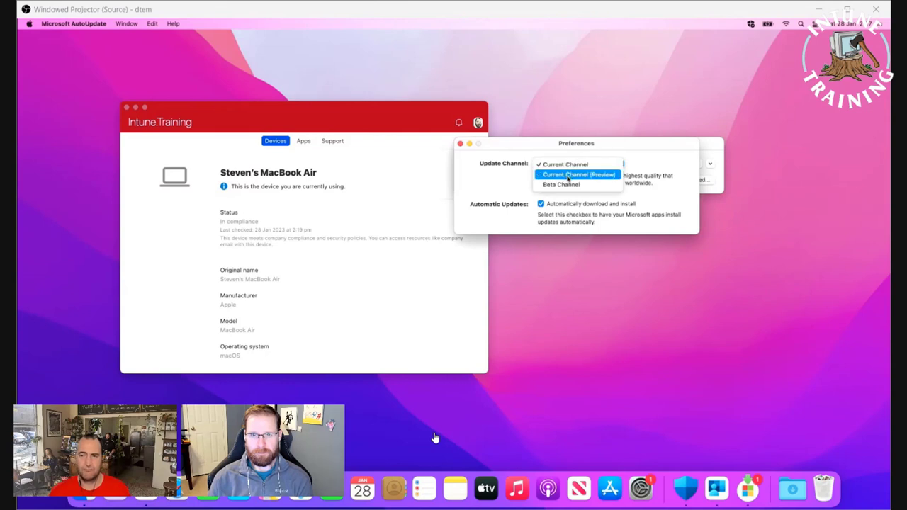
{"action": "left_click", "coordinate": [567, 176]}
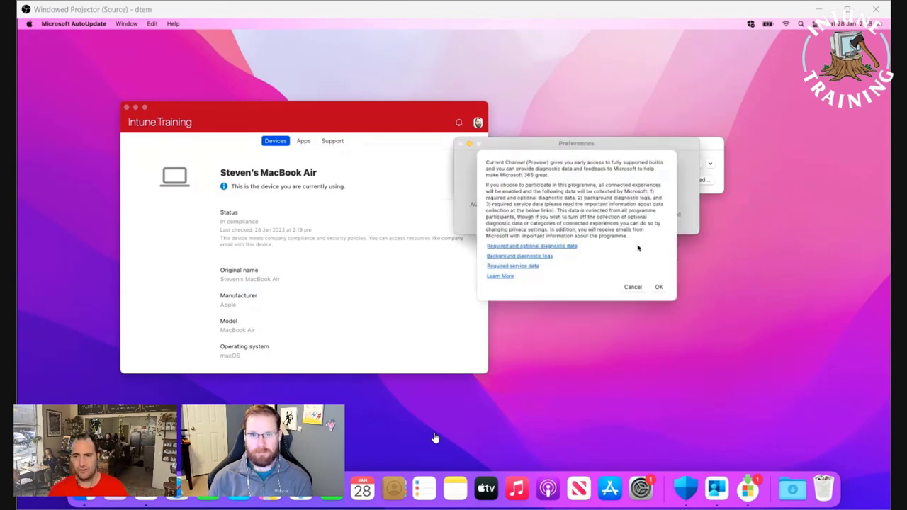
{"action": "left_click", "coordinate": [660, 288]}
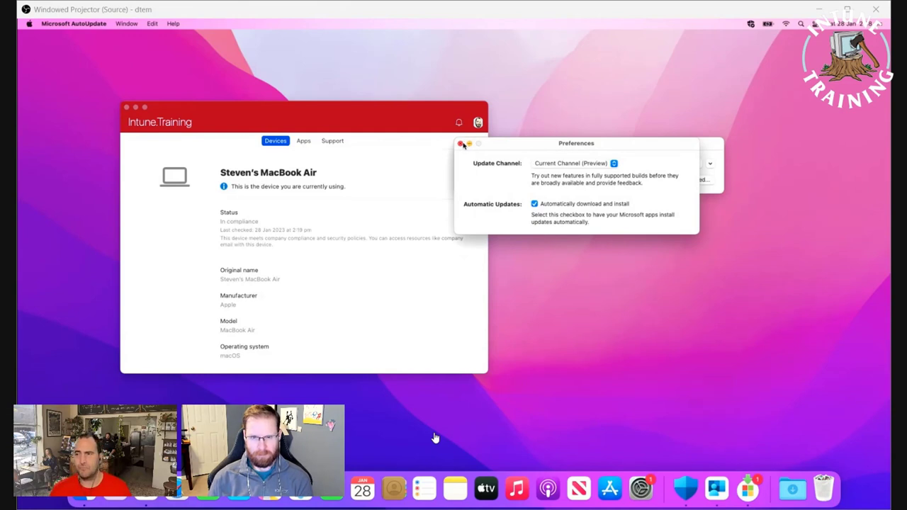
{"action": "left_click", "coordinate": [462, 144]}
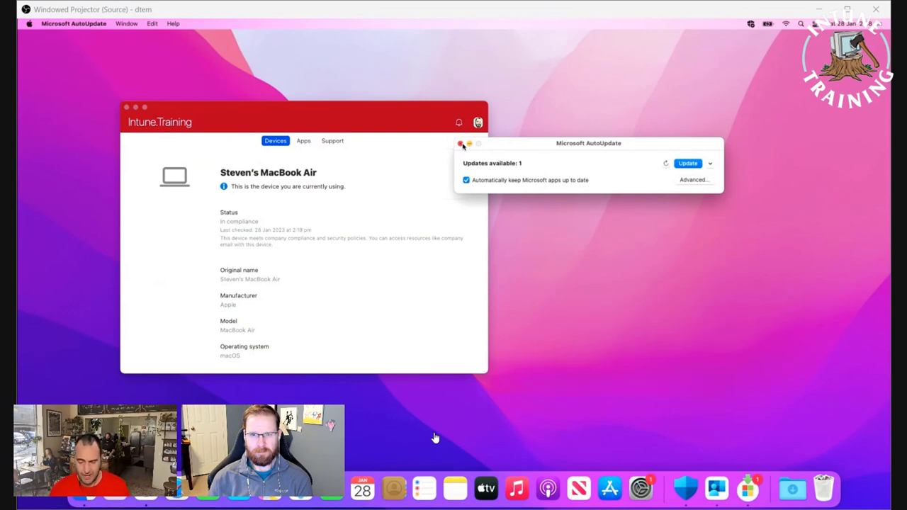
{"action": "left_click", "coordinate": [461, 144]}
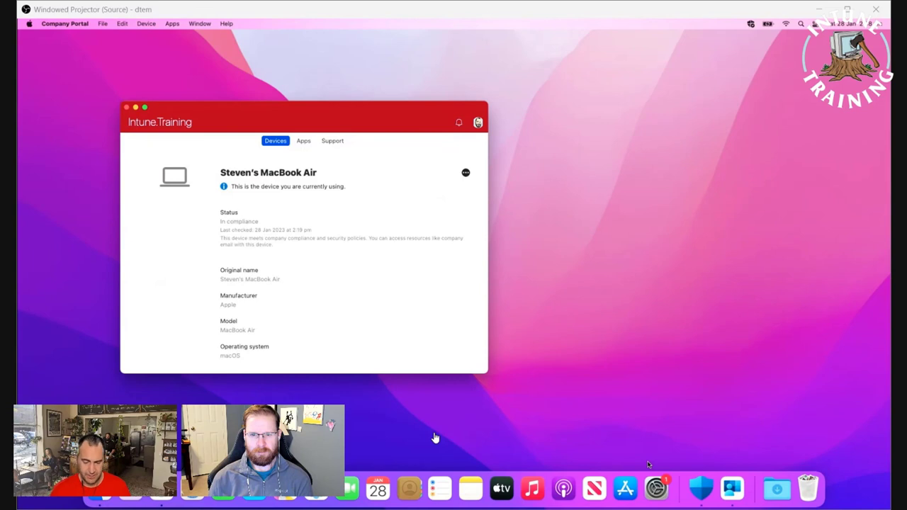
Open Software Update in System Preferences to see macOS Ventura 13.2 offered
{"action": "left_click", "coordinate": [656, 489]}
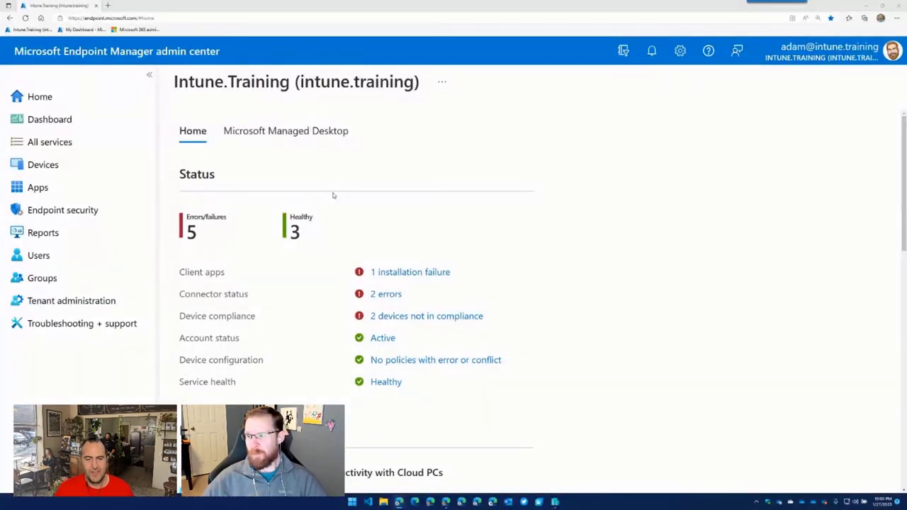
Go to Devices > macOS to list the compliant MacBook Air, collapsing the sidebar
{"action": "left_click", "coordinate": [148, 18]}
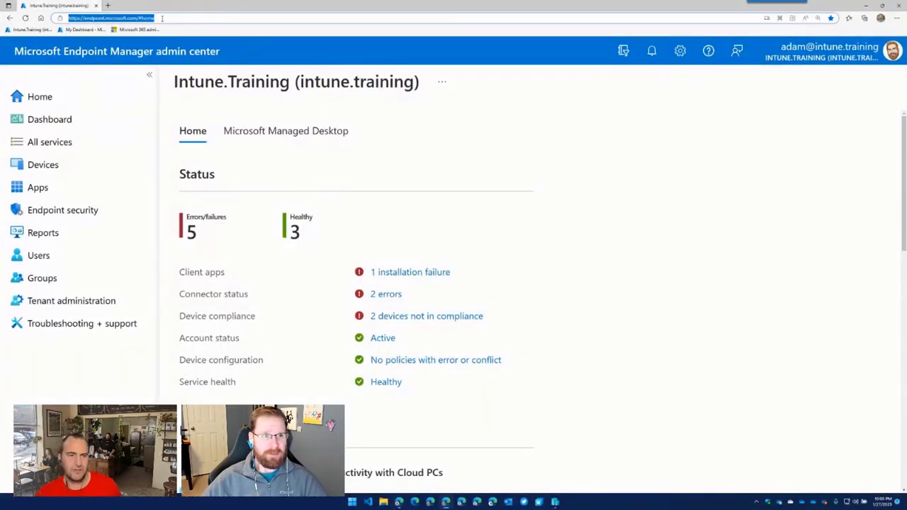
{"action": "left_click", "coordinate": [54, 166]}
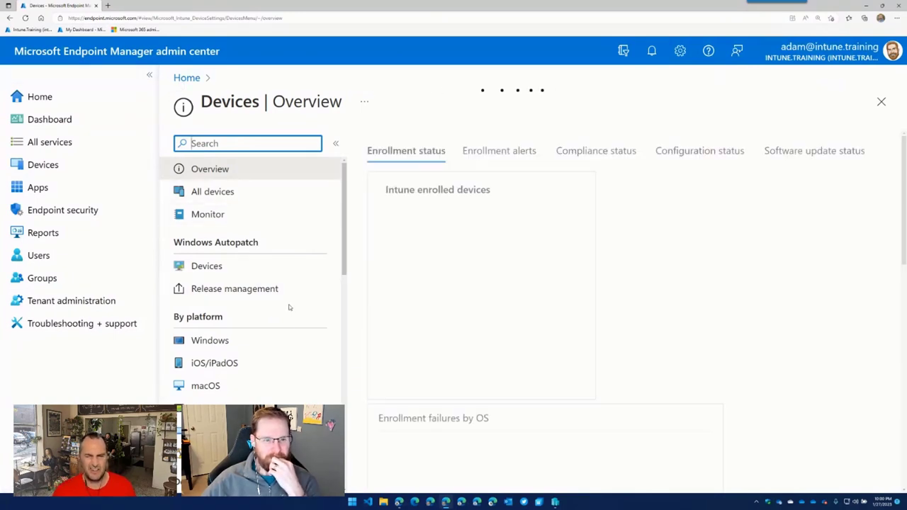
{"action": "scroll", "coordinate": [241, 333], "scroll_direction": "down", "scroll_amount": 1}
{"action": "left_click", "coordinate": [212, 338]}
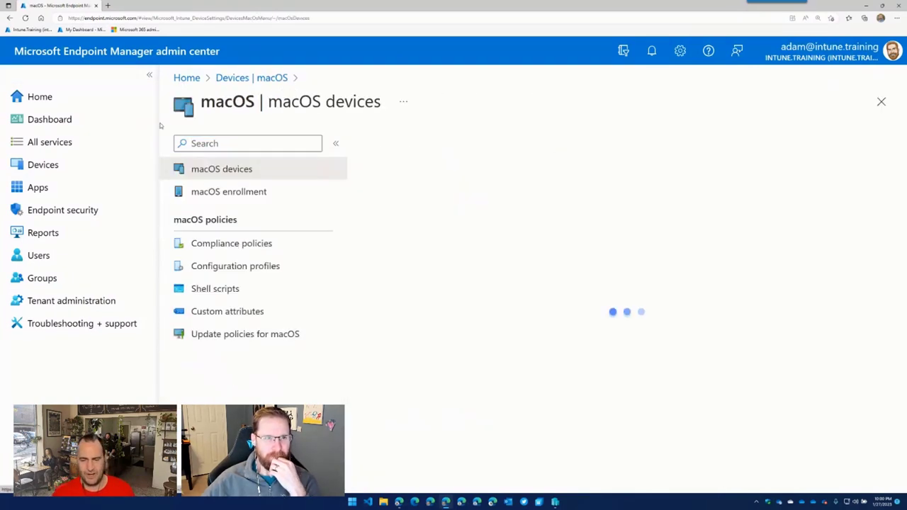
{"action": "left_click", "coordinate": [148, 75]}
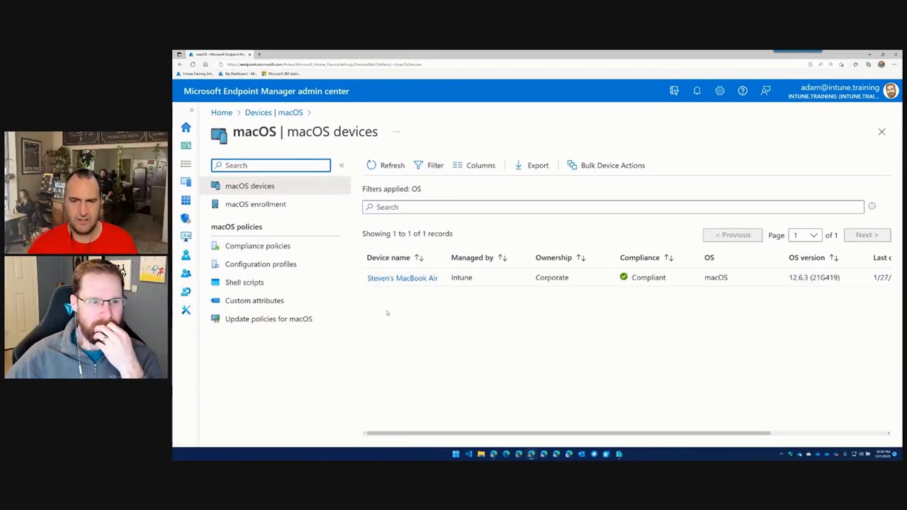
{"action": "left_click", "coordinate": [387, 312]}
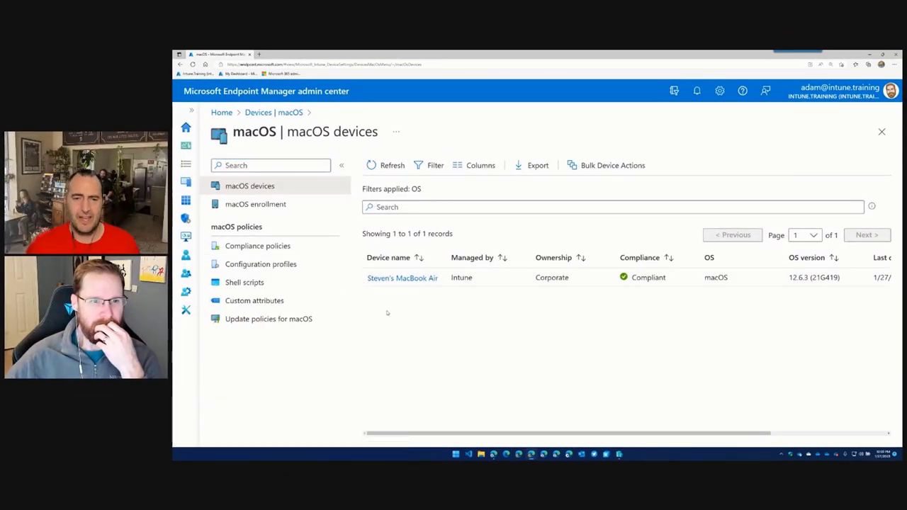
Create a new macOS configuration profile of type Settings catalog
{"action": "left_click", "coordinate": [289, 266]}
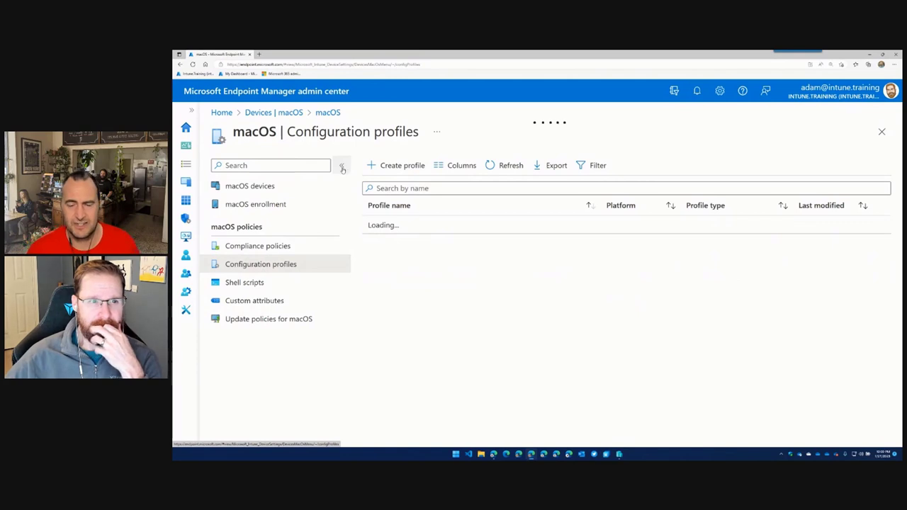
{"action": "left_click", "coordinate": [342, 167]}
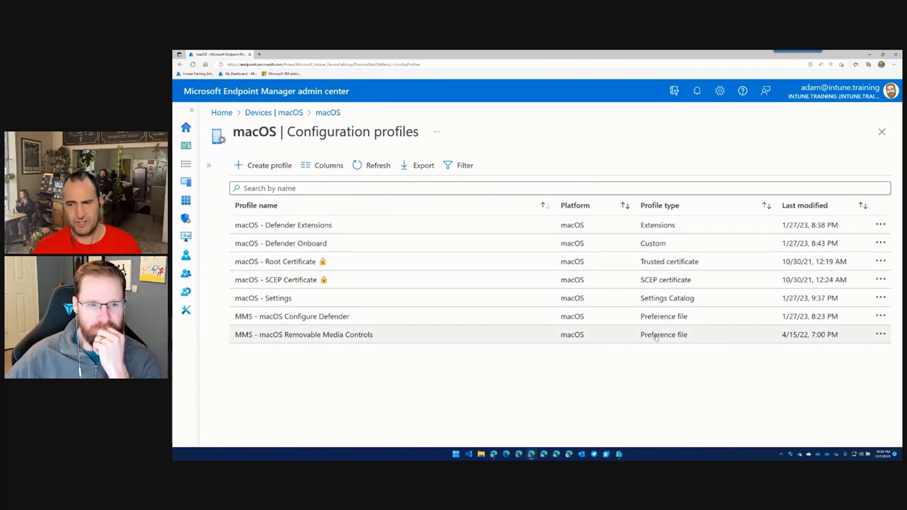
{"action": "left_click", "coordinate": [255, 168]}
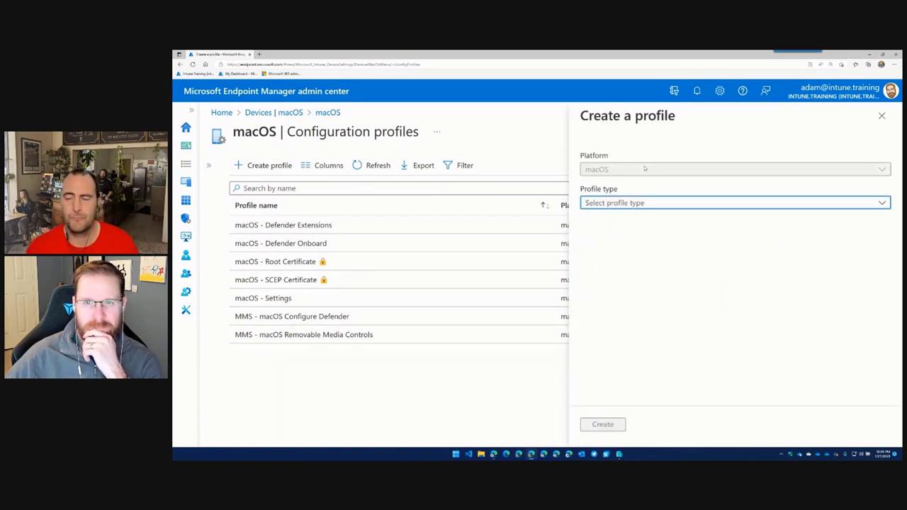
{"action": "left_click", "coordinate": [658, 205]}
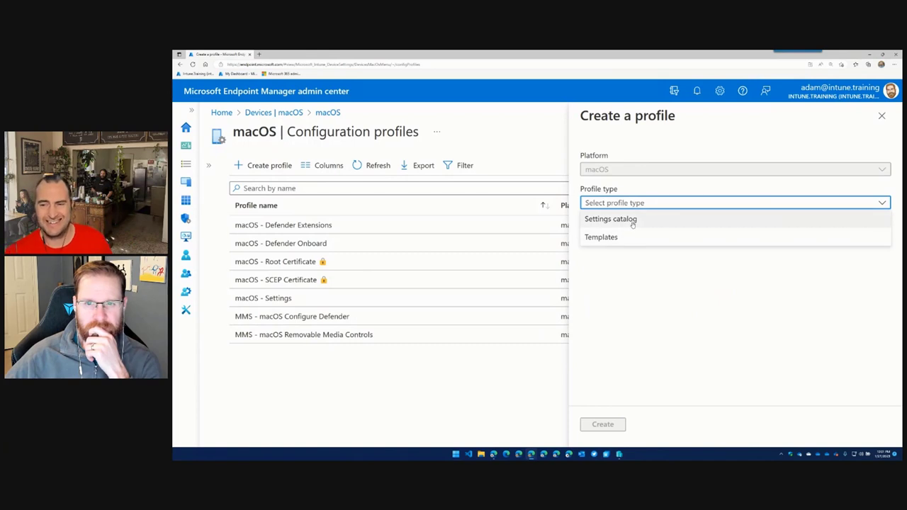
{"action": "left_click", "coordinate": [632, 220]}
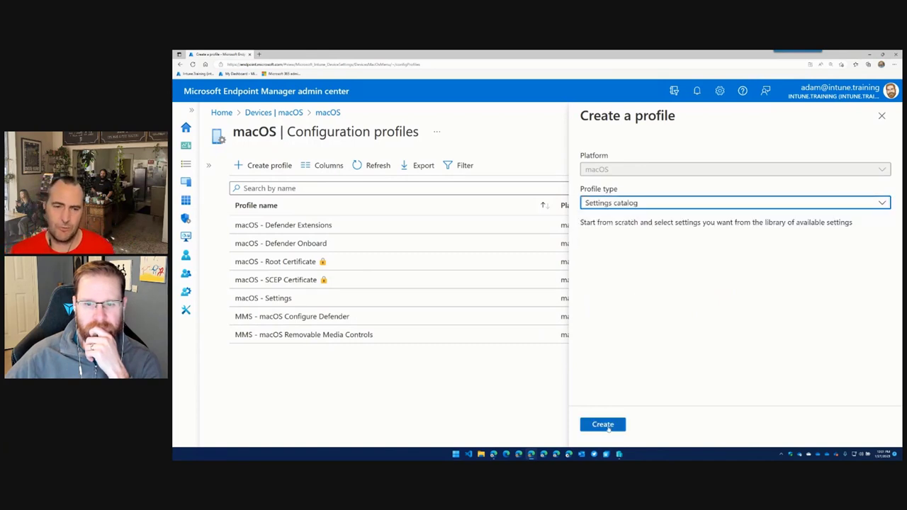
{"action": "left_click", "coordinate": [611, 425]}
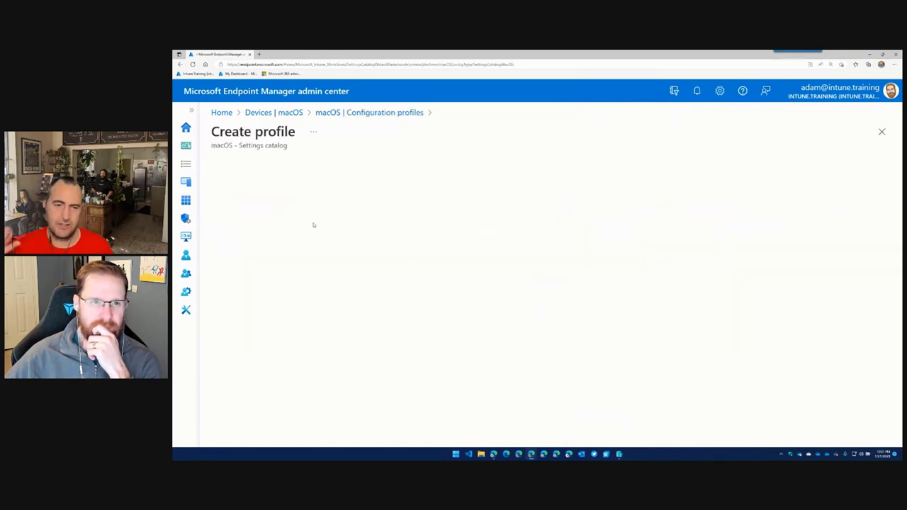
Name the profile 'MacOS Thingamajigs' and continue to Configuration settings
{"action": "left_click", "coordinate": [389, 201]}
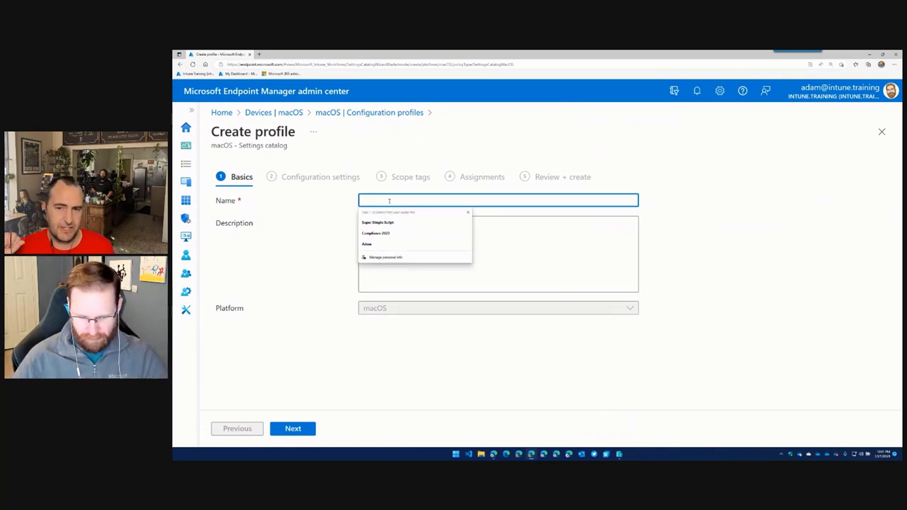
{"action": "type", "text": "MacOS Thingama"}
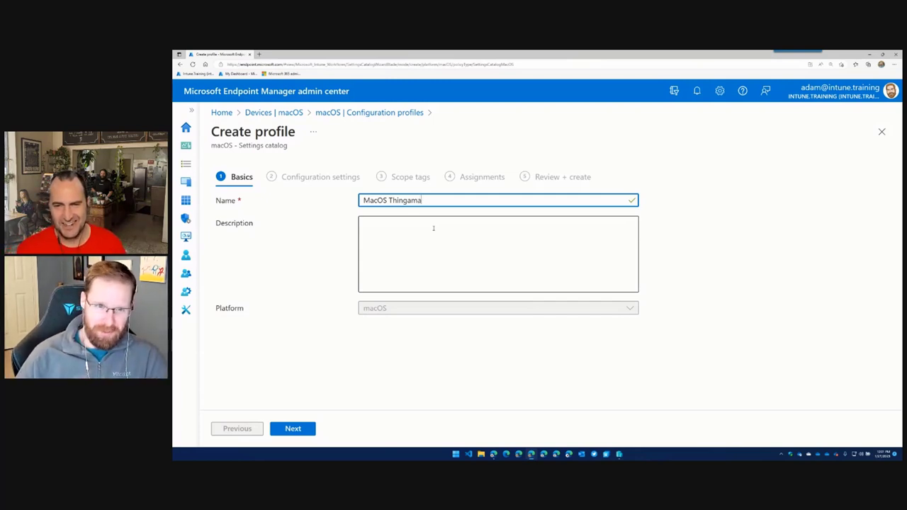
{"action": "type", "text": "jigs"}
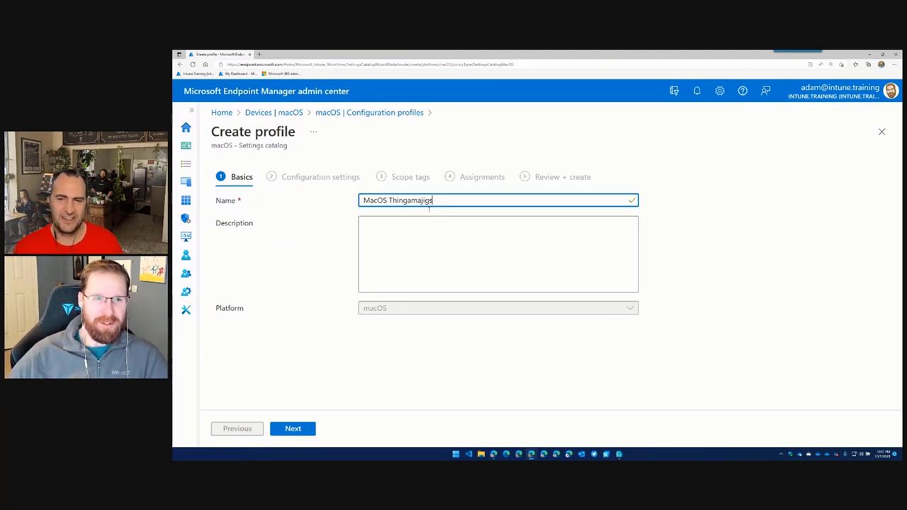
{"action": "left_click", "coordinate": [287, 430]}
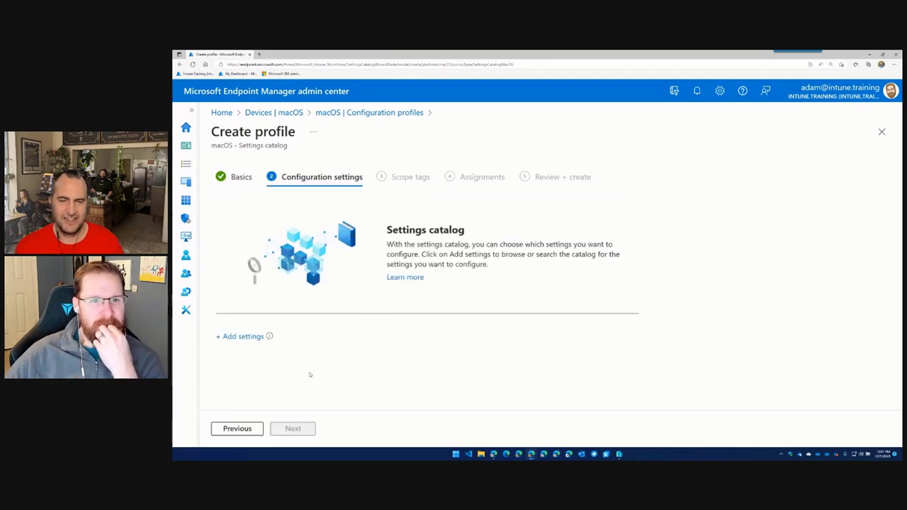
Open the Settings picker, browse the categories, and view the Accounts settings
{"action": "left_click", "coordinate": [244, 336]}
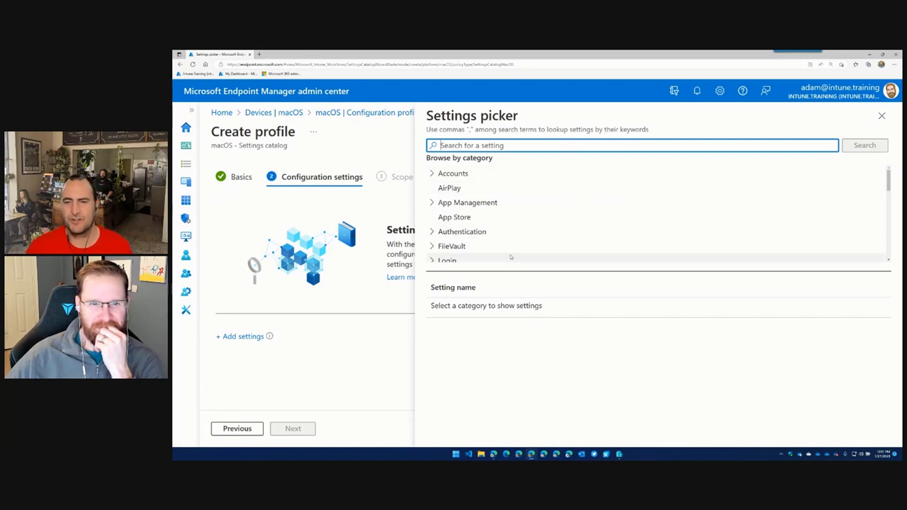
{"action": "scroll", "coordinate": [510, 257], "scroll_direction": "down", "scroll_amount": 1}
{"action": "scroll", "coordinate": [512, 254], "scroll_direction": "down", "scroll_amount": 6}
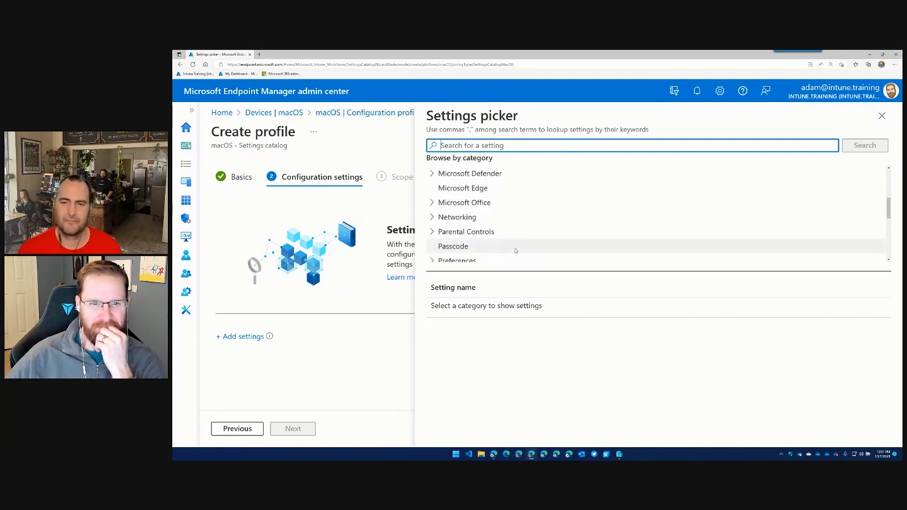
{"action": "scroll", "coordinate": [516, 251], "scroll_direction": "down", "scroll_amount": 2}
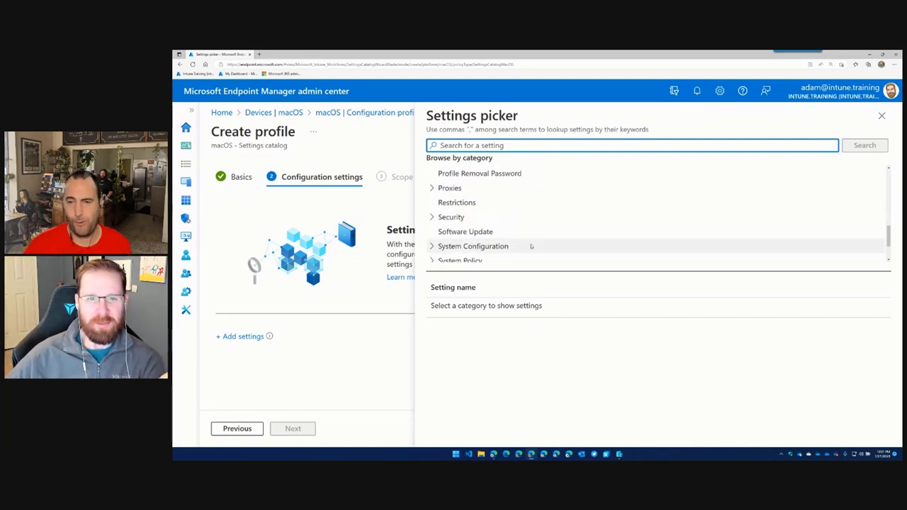
{"action": "scroll", "coordinate": [529, 247], "scroll_direction": "down", "scroll_amount": 2}
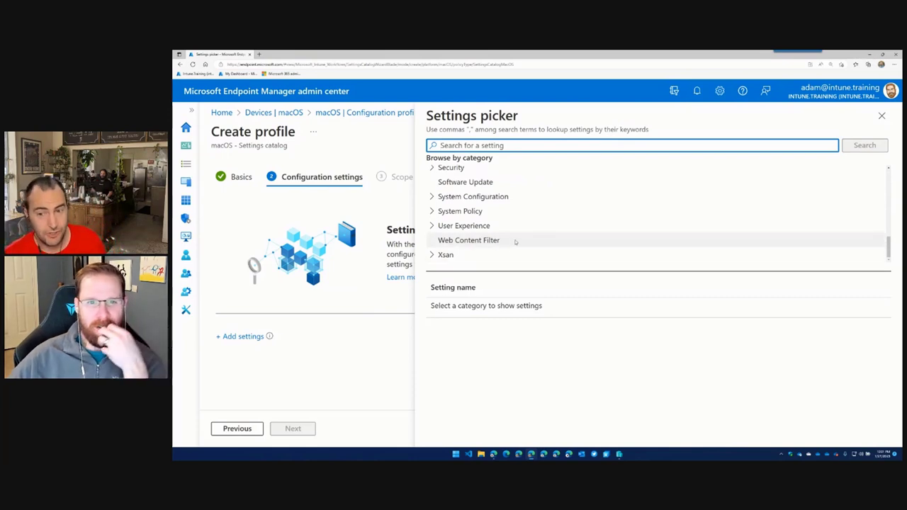
{"action": "scroll", "coordinate": [522, 241], "scroll_direction": "up", "scroll_amount": 10}
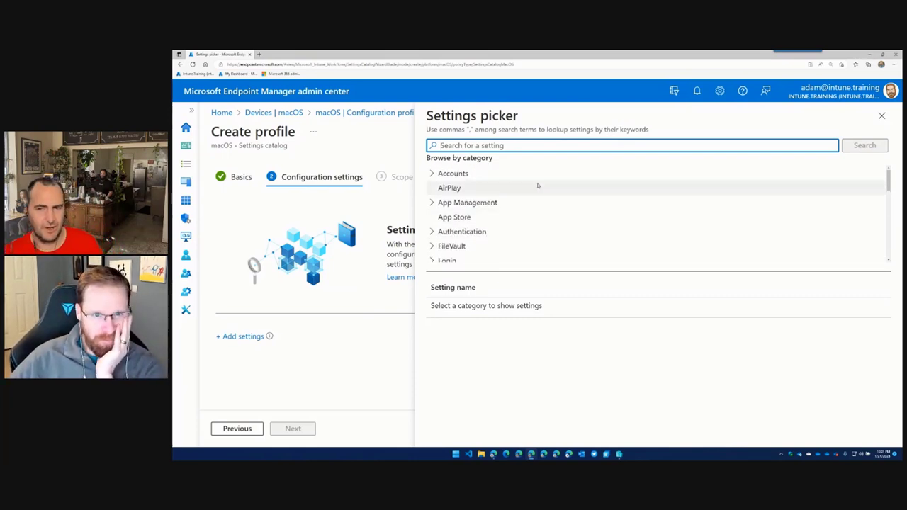
{"action": "scroll", "coordinate": [535, 191], "scroll_direction": "down", "scroll_amount": 1}
{"action": "scroll", "coordinate": [535, 193], "scroll_direction": "down", "scroll_amount": 3}
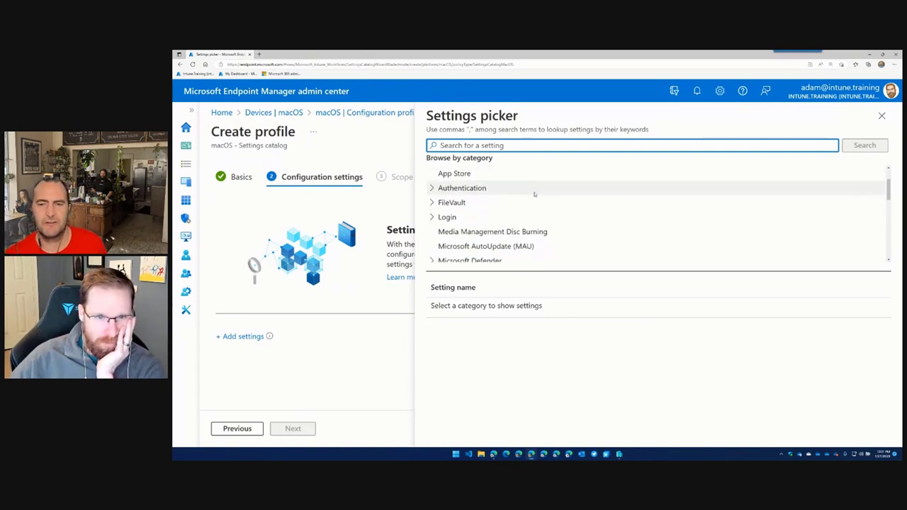
{"action": "scroll", "coordinate": [612, 204], "scroll_direction": "down", "scroll_amount": 2}
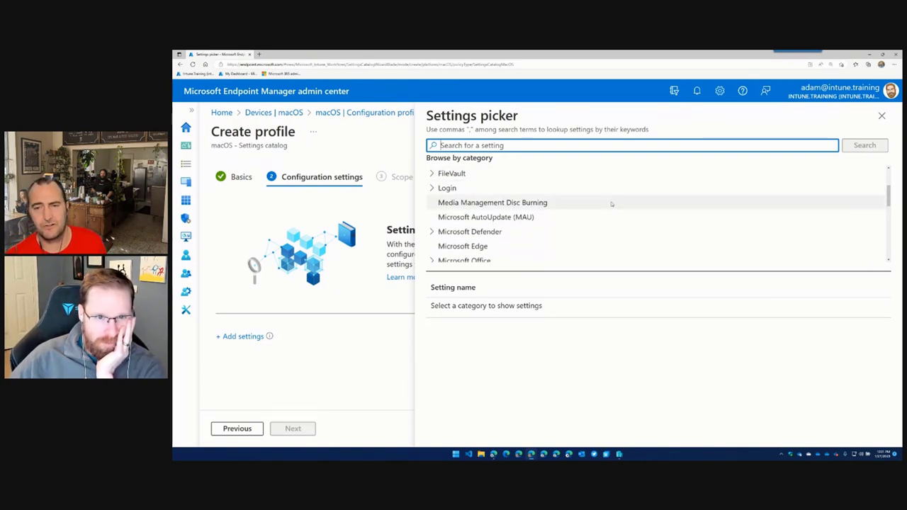
{"action": "scroll", "coordinate": [567, 199], "scroll_direction": "up", "scroll_amount": 6}
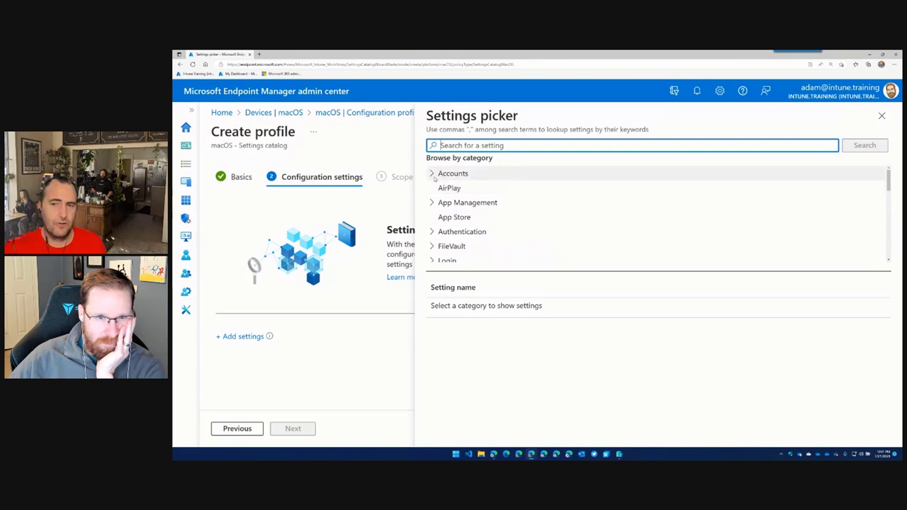
{"action": "left_click", "coordinate": [429, 174]}
{"action": "left_click", "coordinate": [496, 189]}
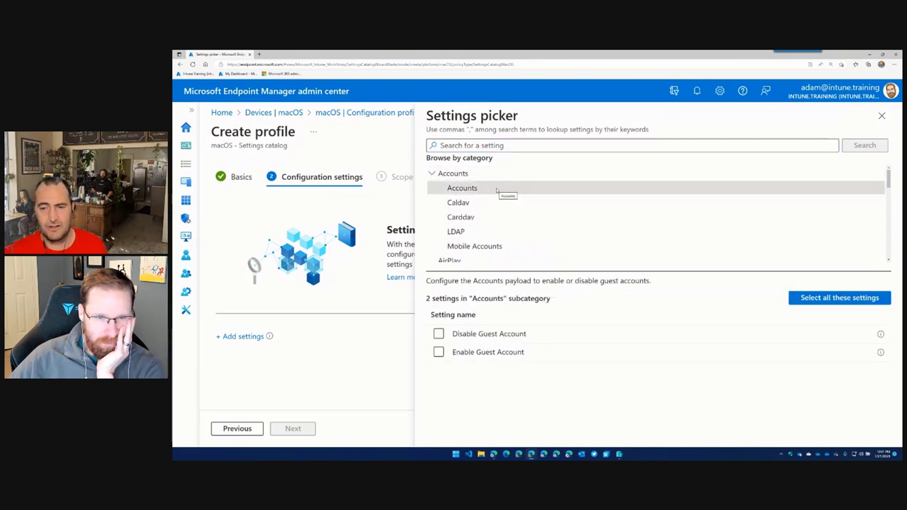
{"action": "left_click", "coordinate": [432, 174]}
Scroll further through the categories and expand Microsoft Defender
{"action": "scroll", "coordinate": [520, 198], "scroll_direction": "down", "scroll_amount": 1}
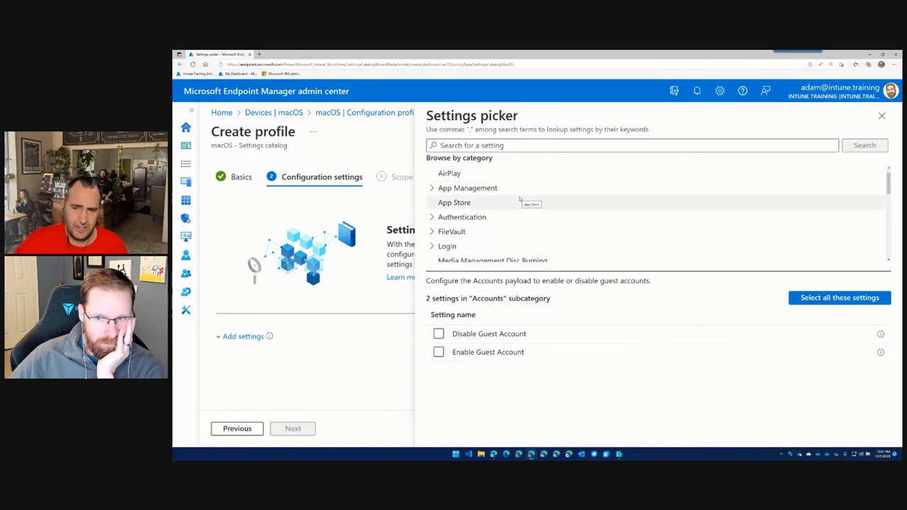
{"action": "scroll", "coordinate": [519, 199], "scroll_direction": "down", "scroll_amount": 3}
{"action": "scroll", "coordinate": [520, 201], "scroll_direction": "down", "scroll_amount": 7}
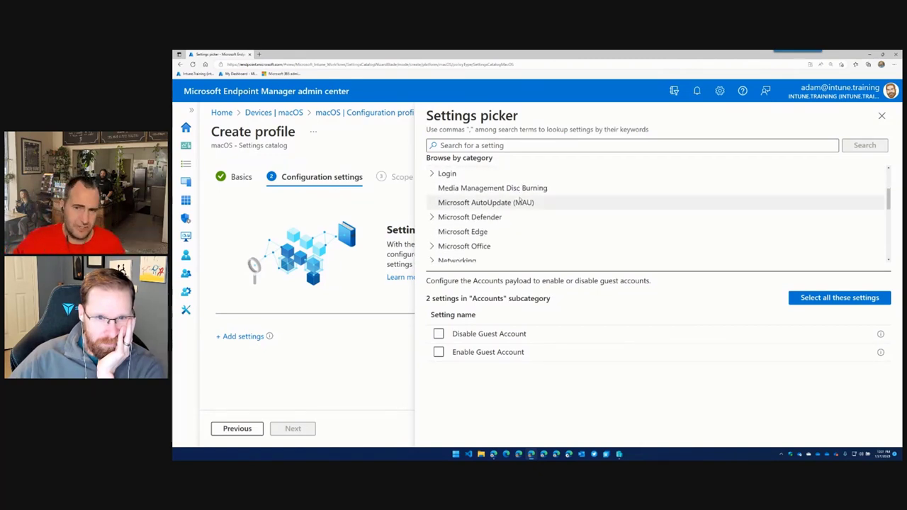
{"action": "scroll", "coordinate": [520, 202], "scroll_direction": "down", "scroll_amount": 9}
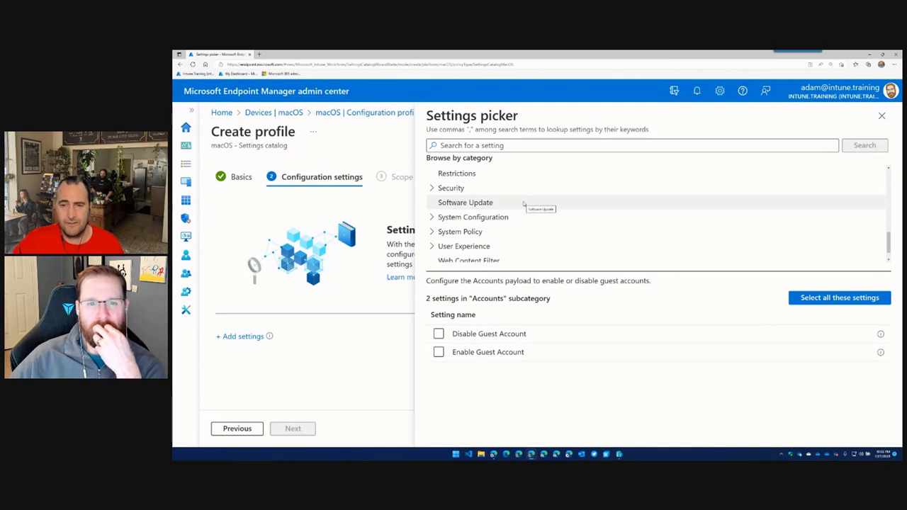
{"action": "scroll", "coordinate": [523, 204], "scroll_direction": "up", "scroll_amount": 15}
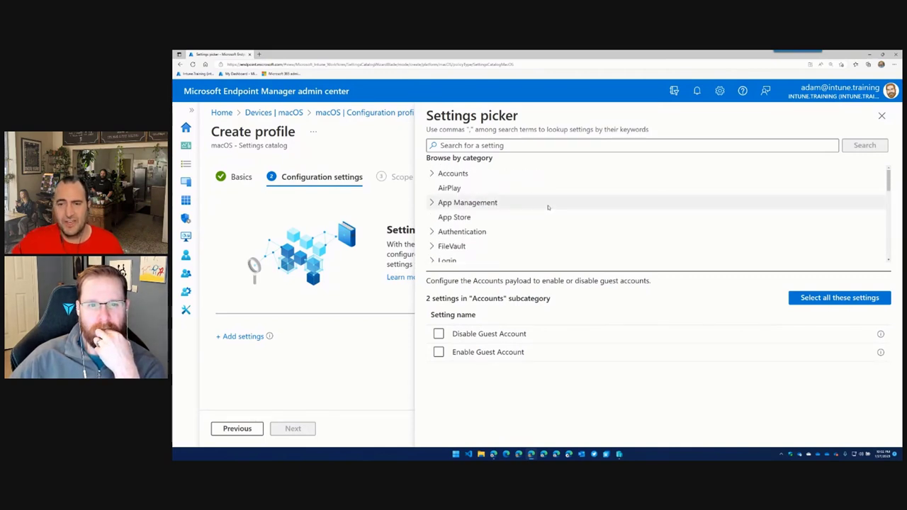
{"action": "scroll", "coordinate": [548, 207], "scroll_direction": "down", "scroll_amount": 5}
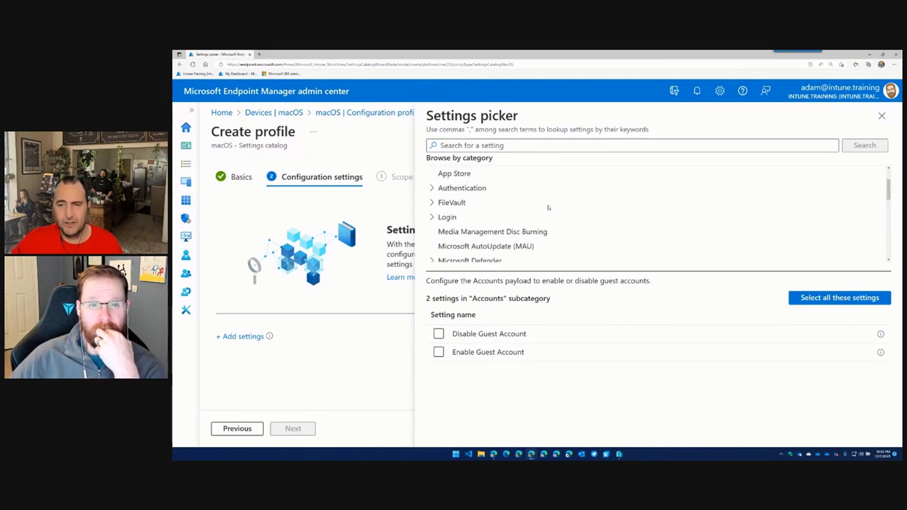
{"action": "scroll", "coordinate": [548, 206], "scroll_direction": "down", "scroll_amount": 1}
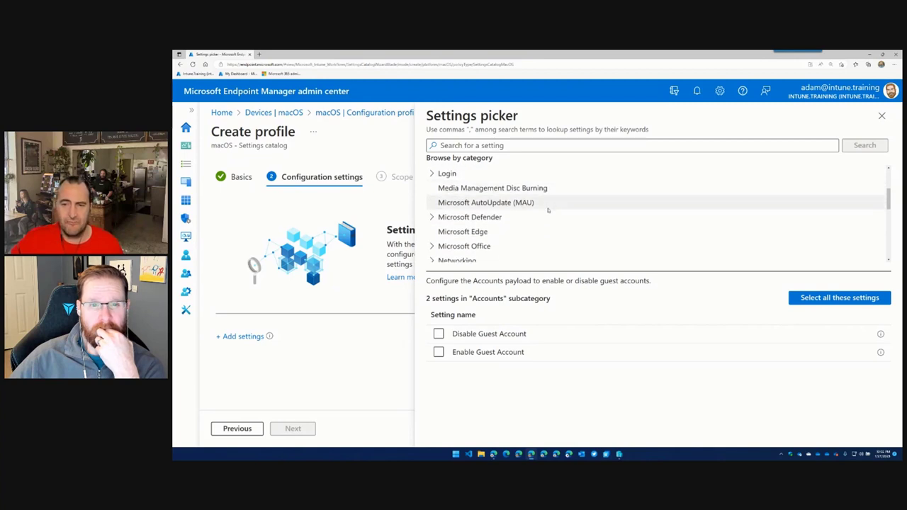
{"action": "scroll", "coordinate": [548, 210], "scroll_direction": "down", "scroll_amount": 1}
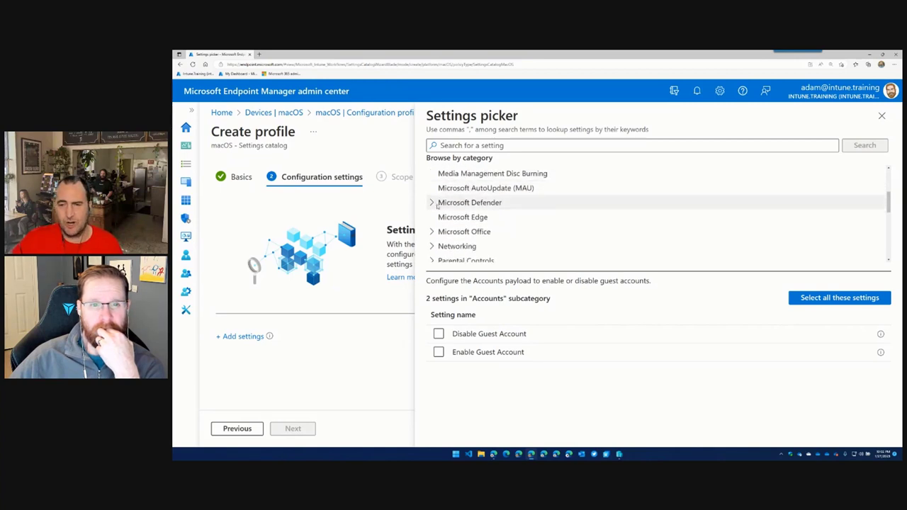
{"action": "left_click", "coordinate": [465, 205]}
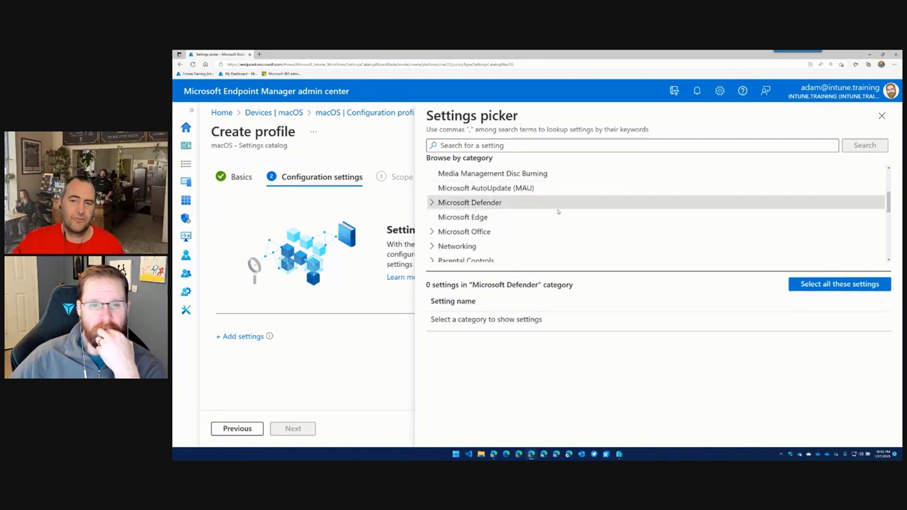
{"action": "scroll", "coordinate": [558, 211], "scroll_direction": "down", "scroll_amount": 1}
{"action": "scroll", "coordinate": [572, 206], "scroll_direction": "down", "scroll_amount": 1}
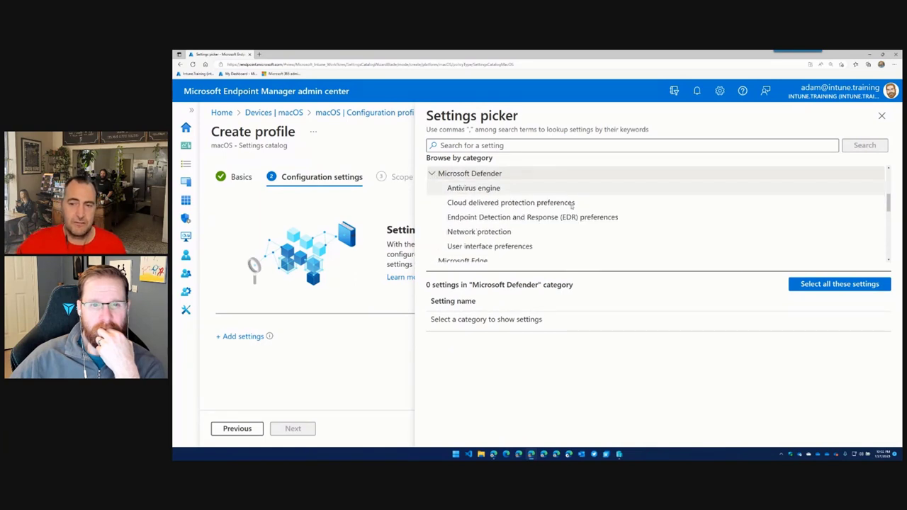
{"action": "scroll", "coordinate": [571, 206], "scroll_direction": "down", "scroll_amount": 2}
List the 259 Microsoft Edge settings and scroll through them
{"action": "left_click", "coordinate": [497, 232]}
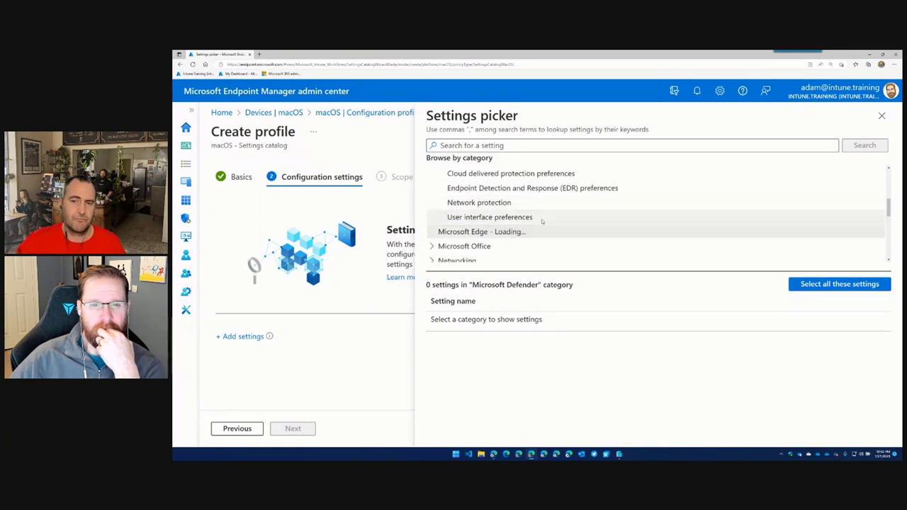
{"action": "scroll", "coordinate": [603, 212], "scroll_direction": "down", "scroll_amount": 3}
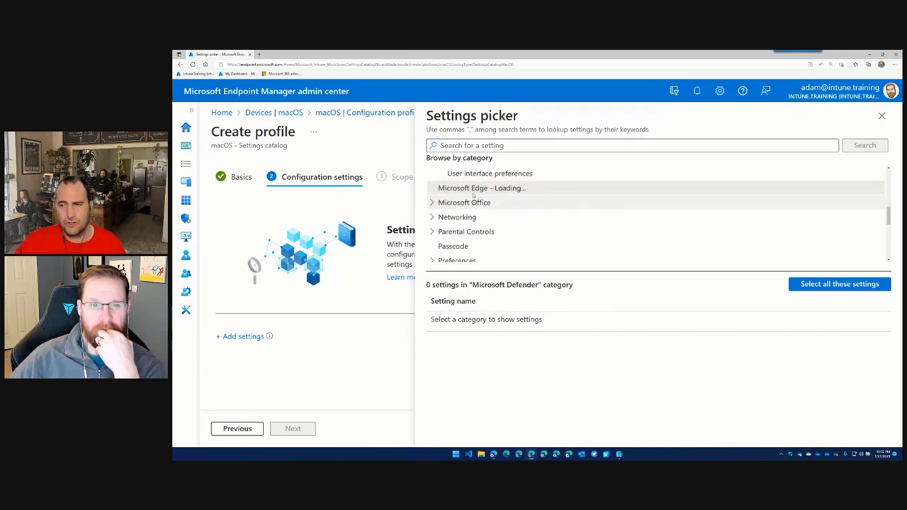
{"action": "scroll", "coordinate": [581, 192], "scroll_direction": "down", "scroll_amount": 1}
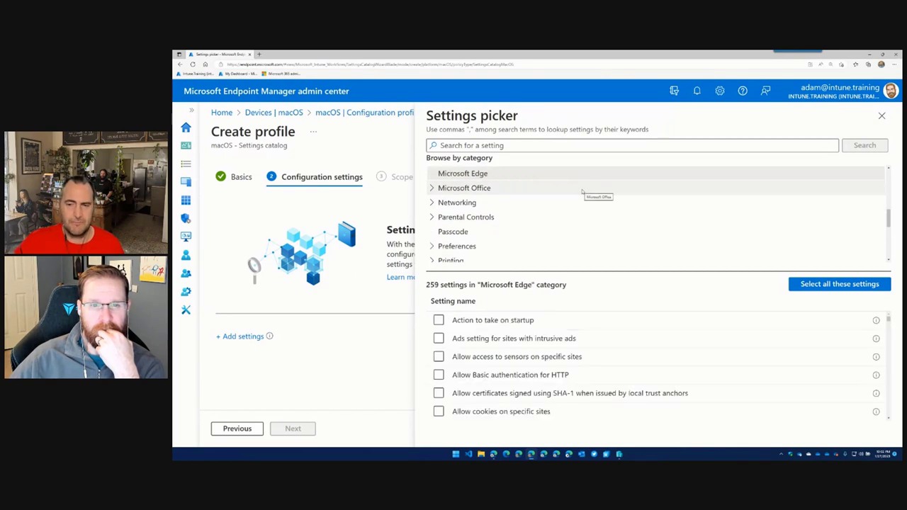
{"action": "scroll", "coordinate": [539, 220], "scroll_direction": "down", "scroll_amount": 2}
{"action": "scroll", "coordinate": [539, 220], "scroll_direction": "down", "scroll_amount": 6}
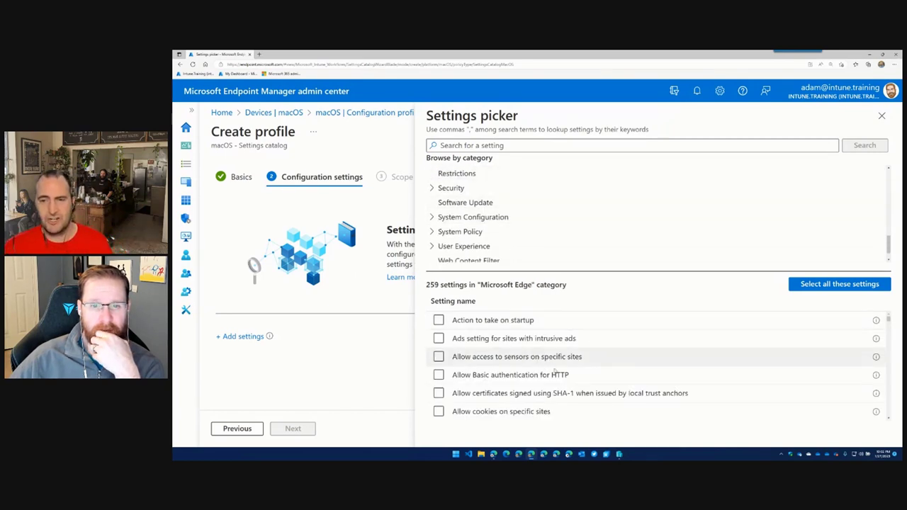
{"action": "scroll", "coordinate": [546, 375], "scroll_direction": "down", "scroll_amount": 2}
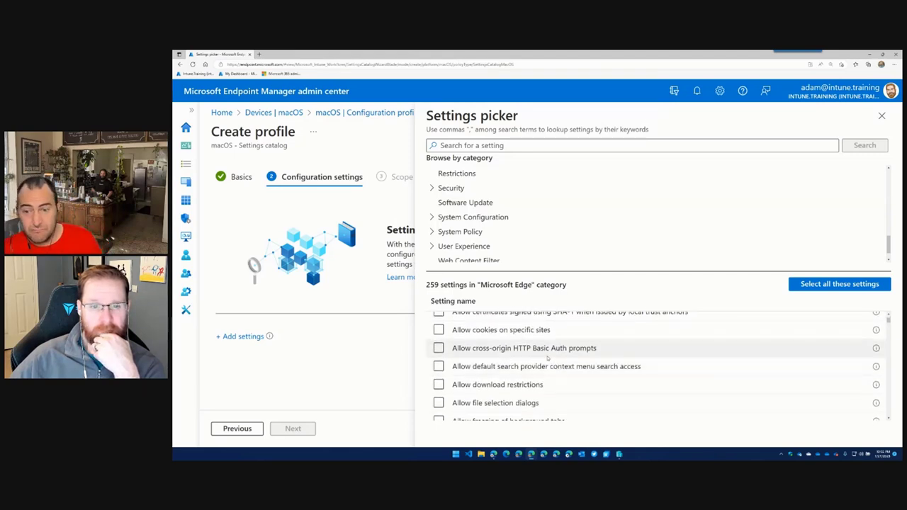
{"action": "scroll", "coordinate": [581, 361], "scroll_direction": "down", "scroll_amount": 3}
{"action": "scroll", "coordinate": [583, 360], "scroll_direction": "down", "scroll_amount": 5}
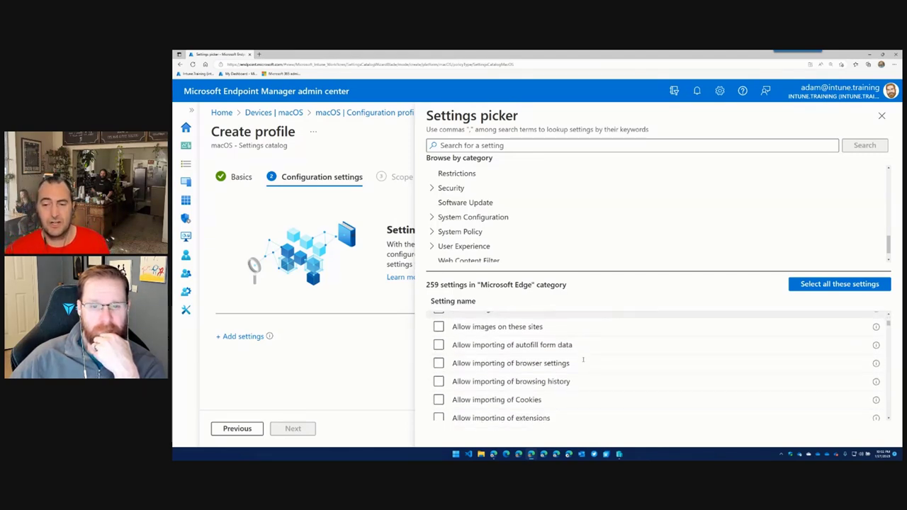
{"action": "scroll", "coordinate": [583, 361], "scroll_direction": "down", "scroll_amount": 5}
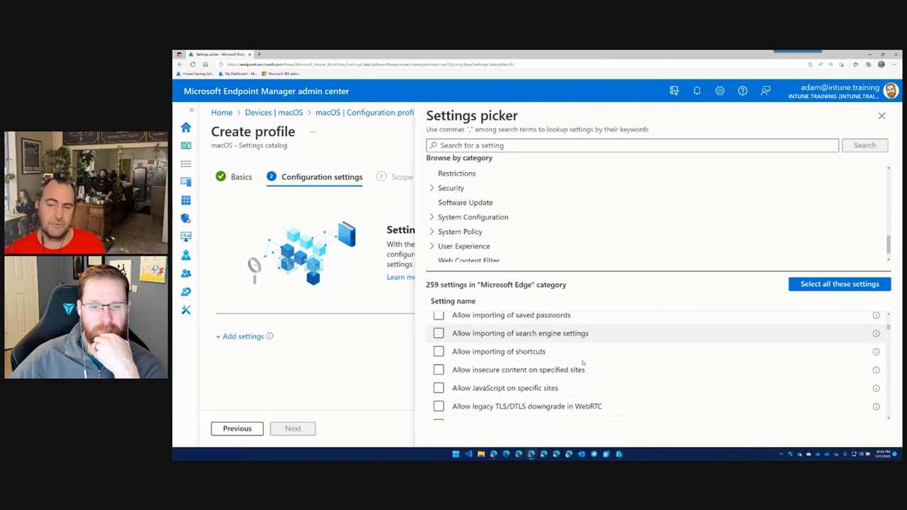
{"action": "scroll", "coordinate": [526, 201], "scroll_direction": "up", "scroll_amount": 6}
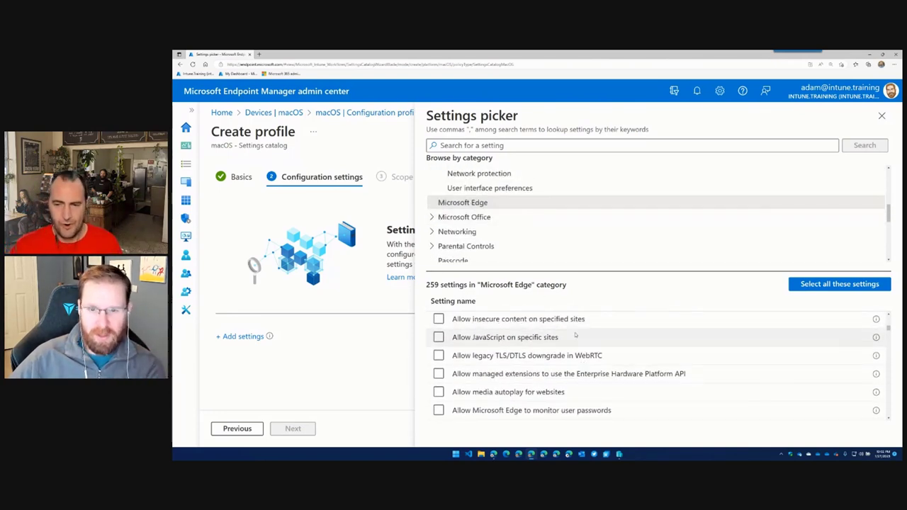
{"action": "scroll", "coordinate": [602, 366], "scroll_direction": "down", "scroll_amount": 4}
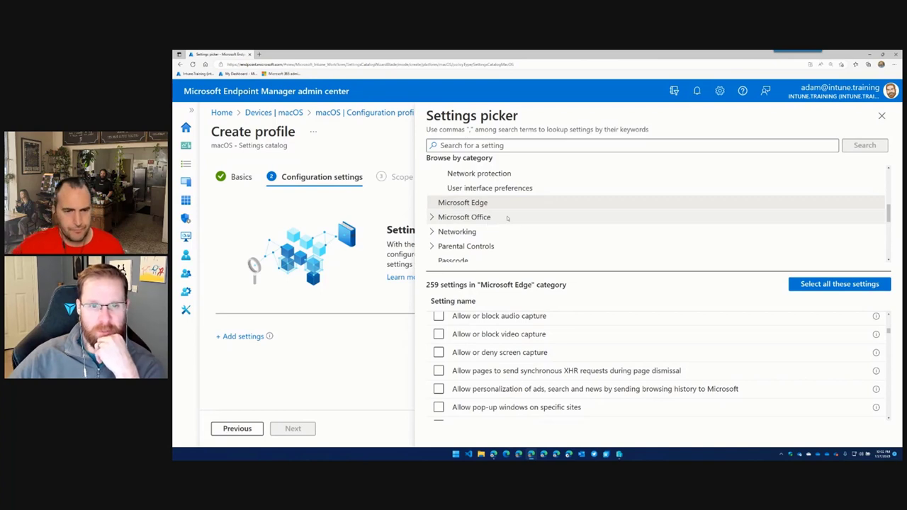
{"action": "scroll", "coordinate": [534, 233], "scroll_direction": "down", "scroll_amount": 1}
{"action": "scroll", "coordinate": [533, 233], "scroll_direction": "down", "scroll_amount": 3}
{"action": "scroll", "coordinate": [533, 233], "scroll_direction": "down", "scroll_amount": 1}
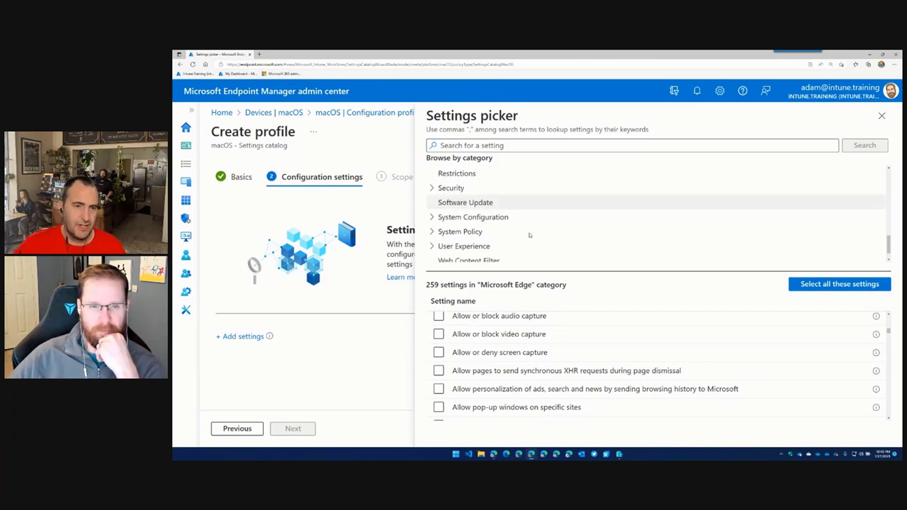
Add all 8 Software Update settings to the profile and close the picker
{"action": "left_click", "coordinate": [473, 203]}
{"action": "left_click_drag", "start_coordinate": [473, 203], "coordinate": [656, 241]}
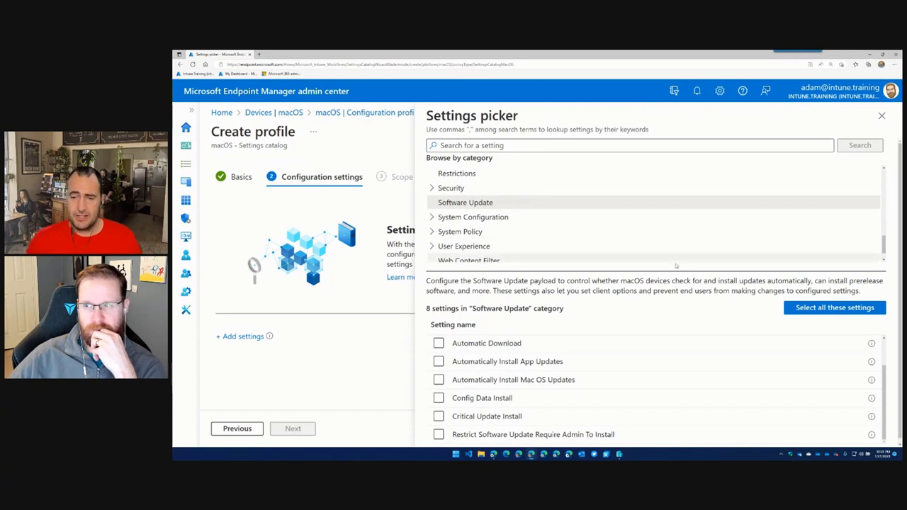
{"action": "scroll", "coordinate": [639, 339], "scroll_direction": "down", "scroll_amount": 1}
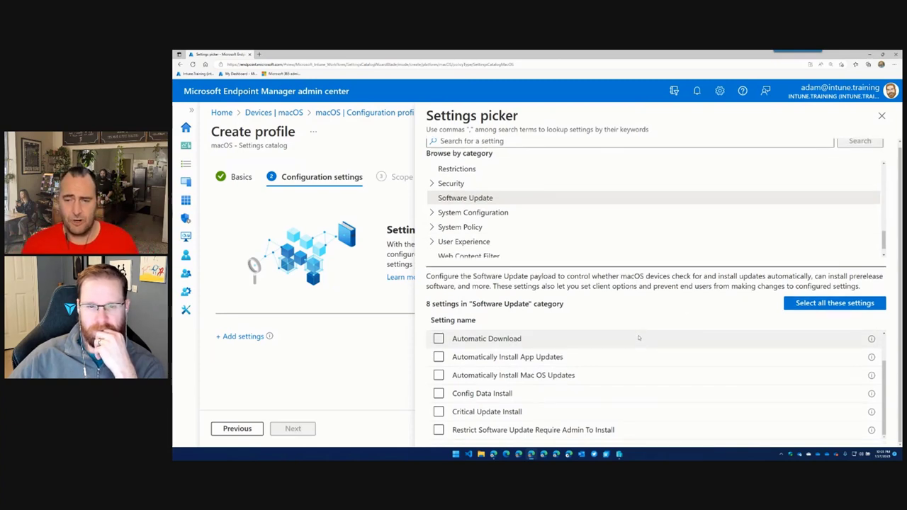
{"action": "scroll", "coordinate": [725, 379], "scroll_direction": "up", "scroll_amount": 3}
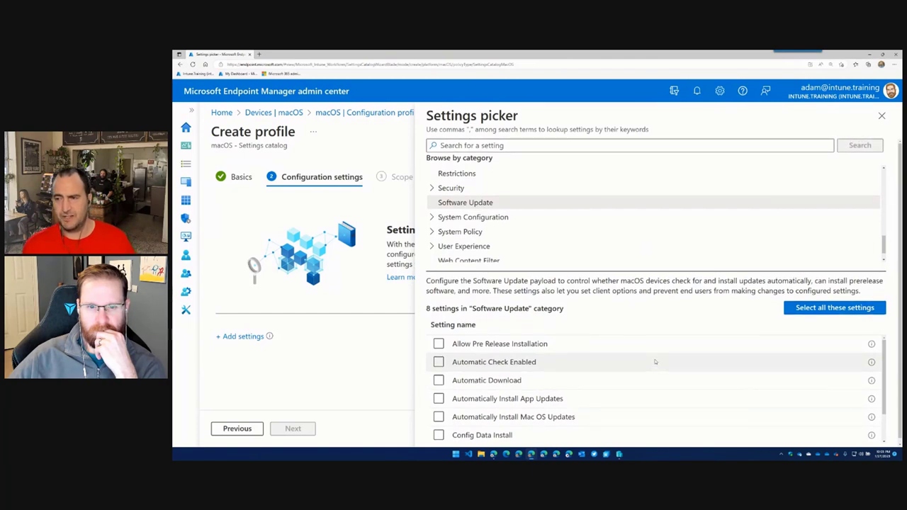
{"action": "left_click", "coordinate": [827, 308]}
{"action": "left_click", "coordinate": [882, 116]}
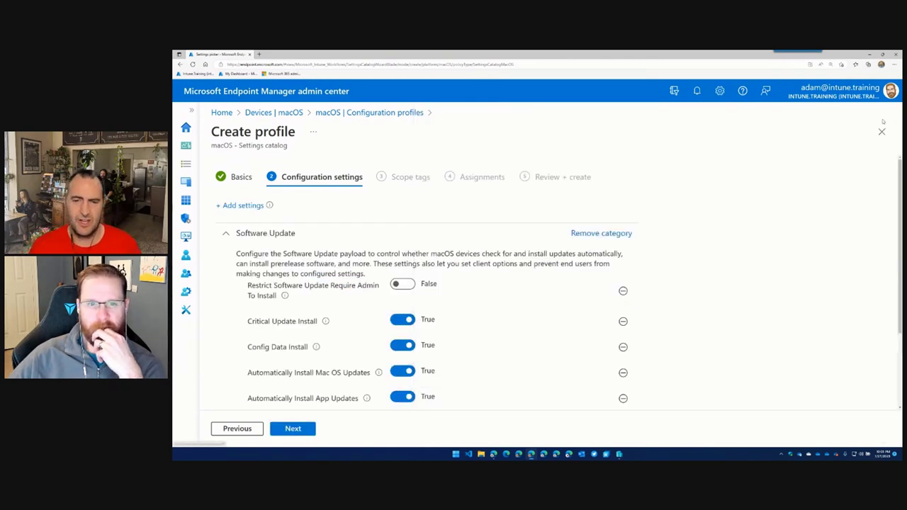
{"action": "scroll", "coordinate": [702, 258], "scroll_direction": "down", "scroll_amount": 1}
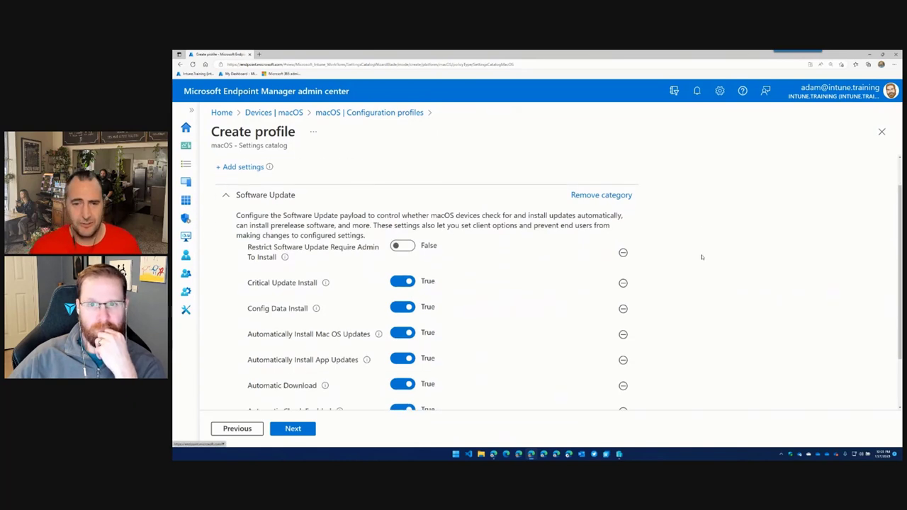
{"action": "scroll", "coordinate": [470, 220], "scroll_direction": "up", "scroll_amount": 1}
Reopen the Settings picker and show the Microsoft AutoUpdate (MAU) category
{"action": "left_click", "coordinate": [237, 205]}
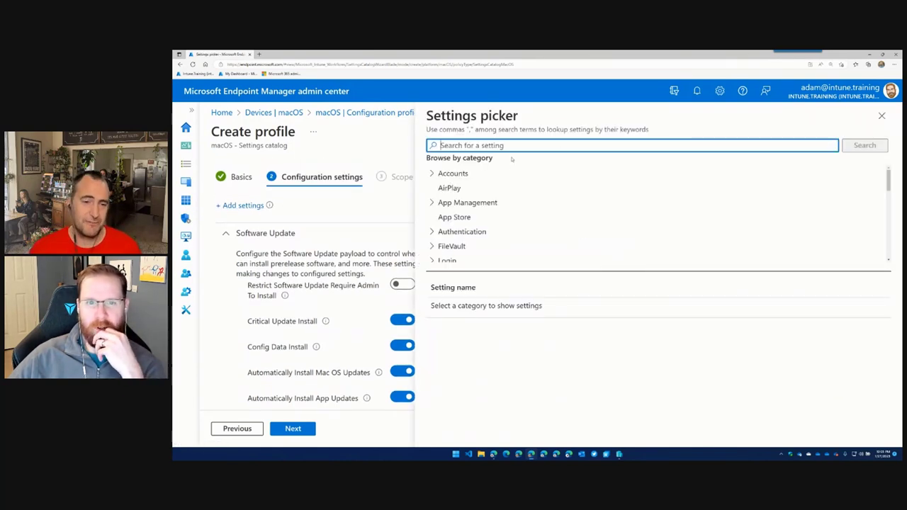
{"action": "scroll", "coordinate": [531, 235], "scroll_direction": "down", "scroll_amount": 5}
{"action": "scroll", "coordinate": [531, 240], "scroll_direction": "down", "scroll_amount": 2}
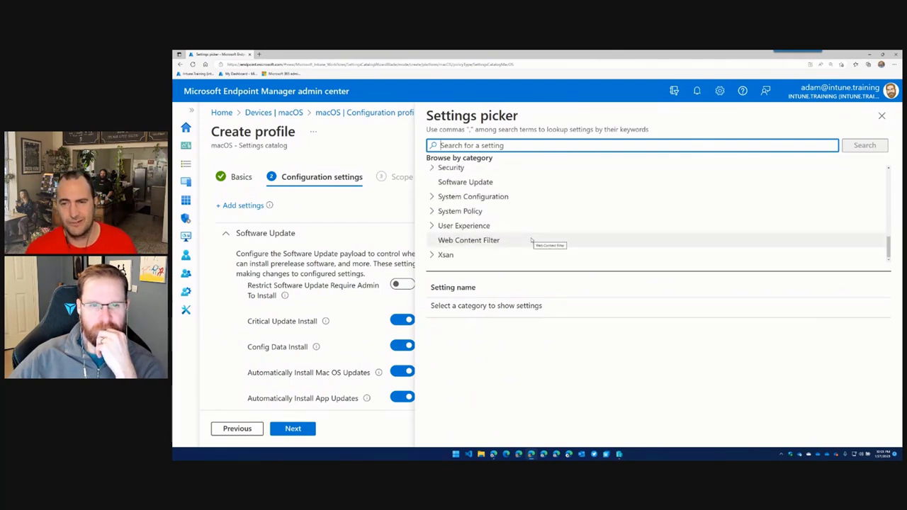
{"action": "scroll", "coordinate": [531, 240], "scroll_direction": "up", "scroll_amount": 10}
{"action": "scroll", "coordinate": [530, 240], "scroll_direction": "down", "scroll_amount": 2}
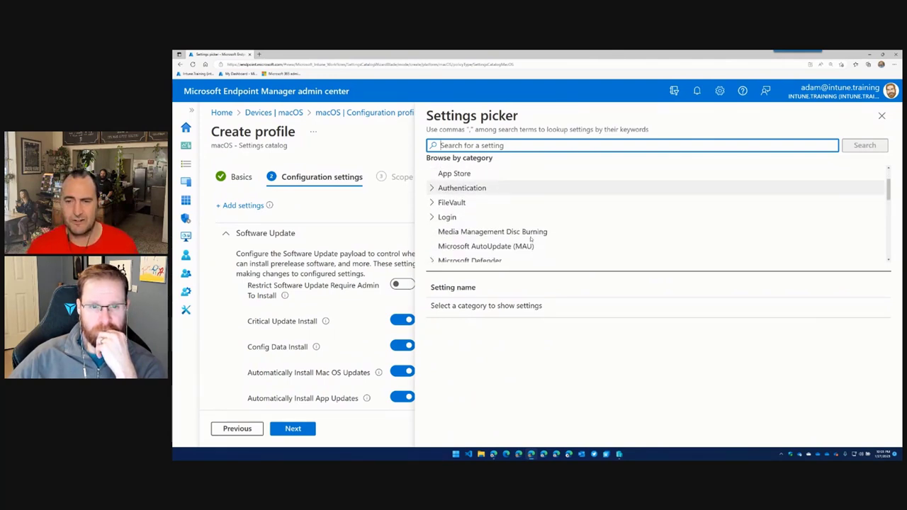
{"action": "scroll", "coordinate": [530, 239], "scroll_direction": "down", "scroll_amount": 2}
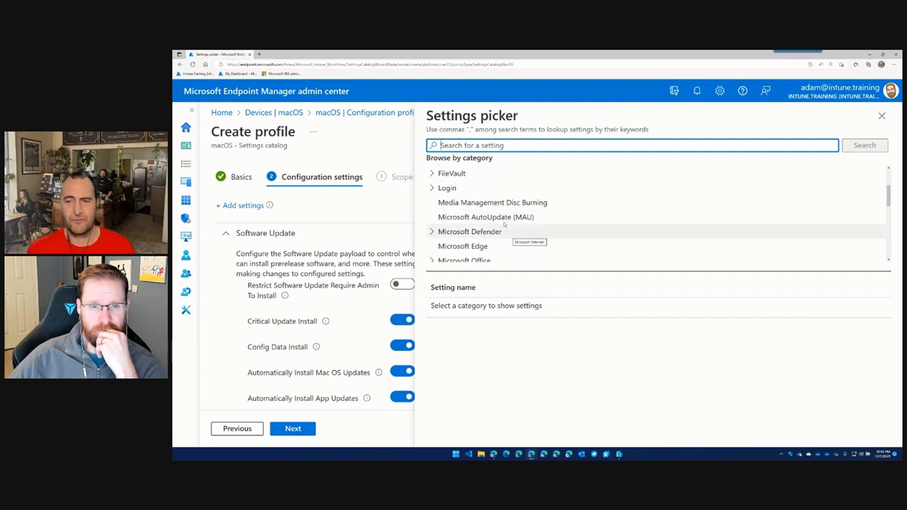
{"action": "left_click", "coordinate": [504, 220]}
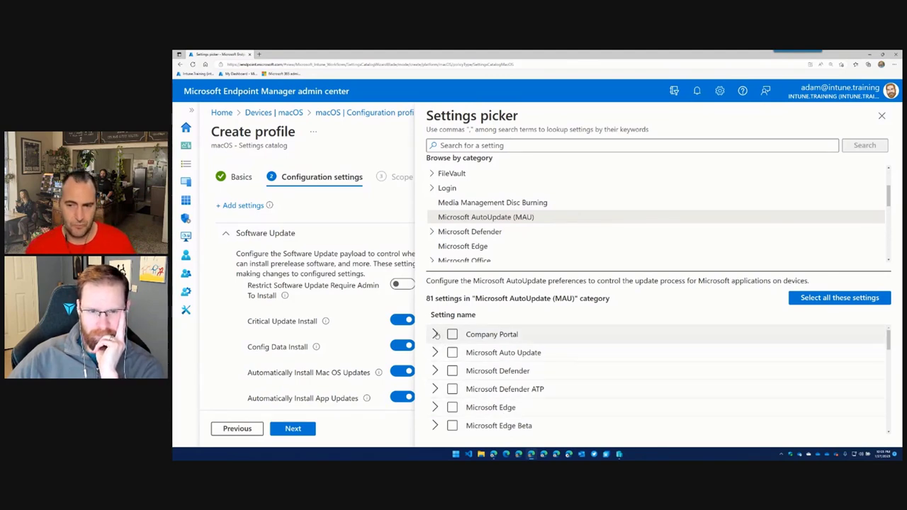
Look through the MAU setting groups, then add all 81 MAU settings and close the picker
{"action": "left_click", "coordinate": [436, 335]}
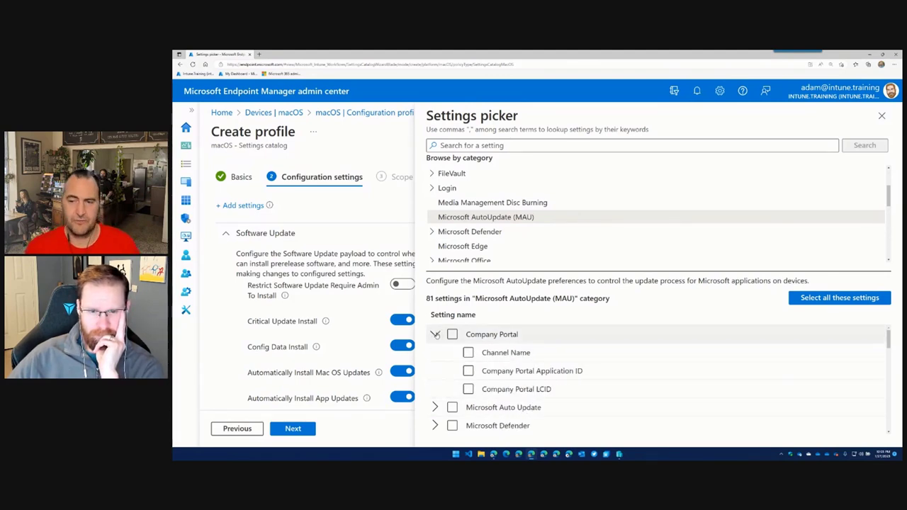
{"action": "left_click", "coordinate": [436, 334]}
{"action": "left_click", "coordinate": [436, 352]}
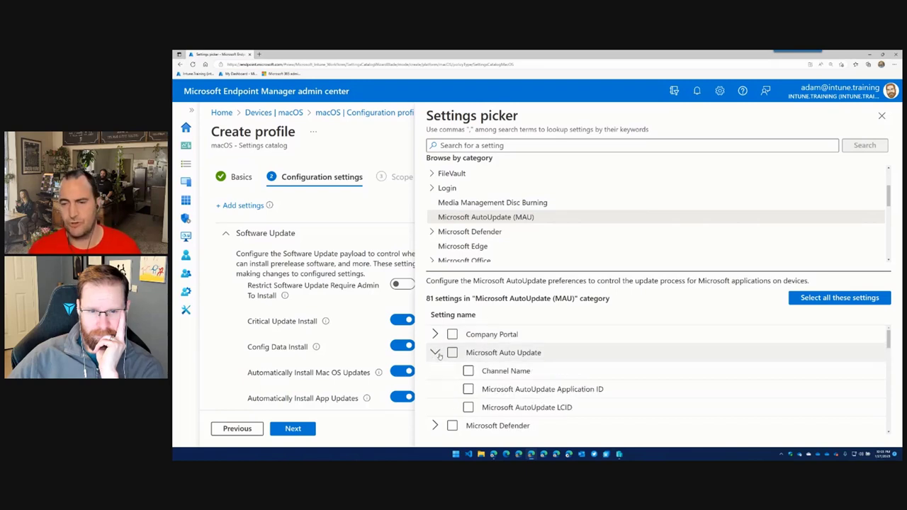
{"action": "left_click", "coordinate": [436, 353]}
{"action": "left_click", "coordinate": [437, 371]}
{"action": "scroll", "coordinate": [439, 372], "scroll_direction": "down", "scroll_amount": 1}
{"action": "left_click", "coordinate": [436, 338]}
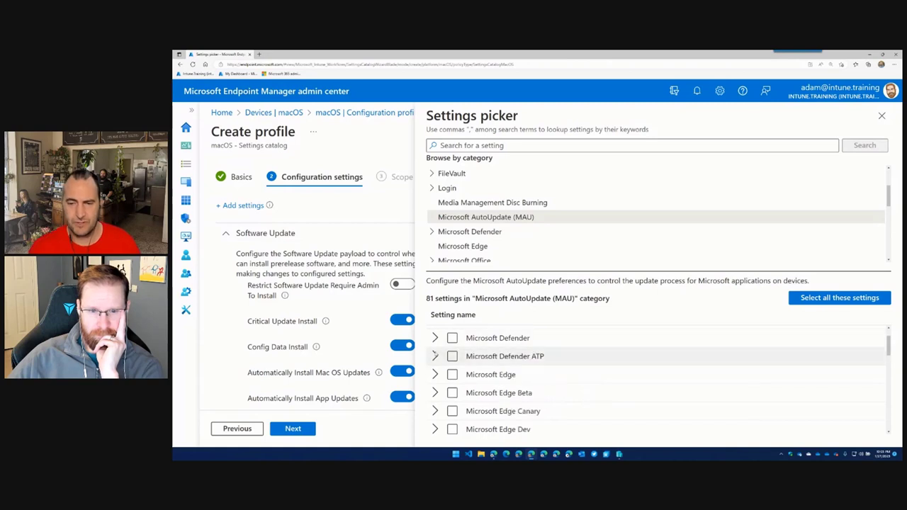
{"action": "scroll", "coordinate": [439, 382], "scroll_direction": "down", "scroll_amount": 2}
{"action": "scroll", "coordinate": [441, 400], "scroll_direction": "down", "scroll_amount": 8}
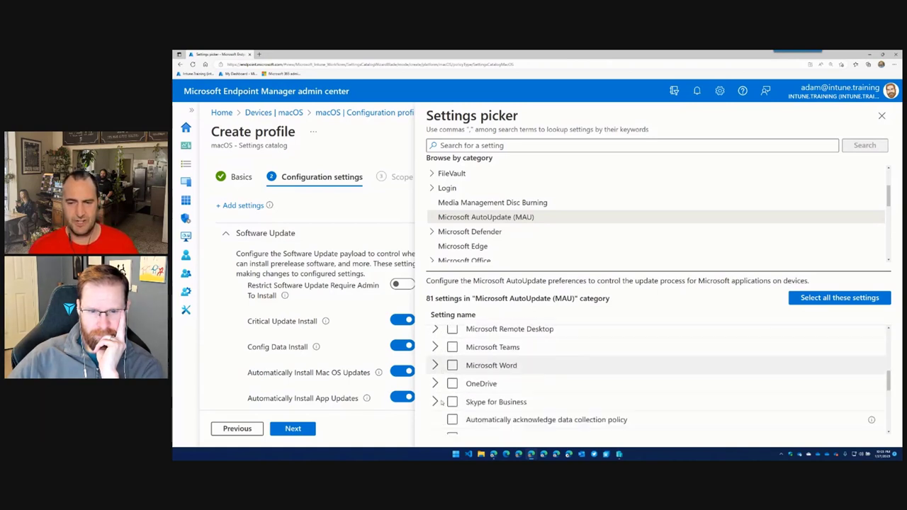
{"action": "scroll", "coordinate": [441, 402], "scroll_direction": "down", "scroll_amount": 5}
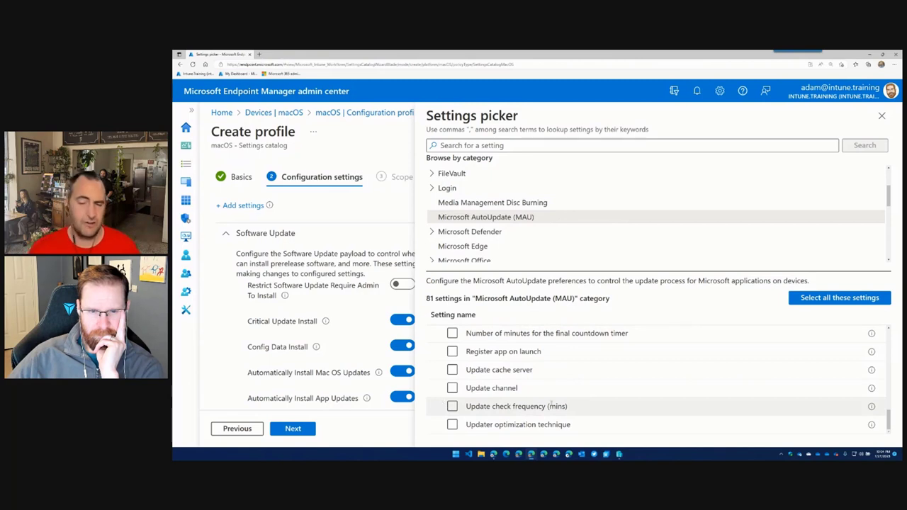
{"action": "scroll", "coordinate": [571, 406], "scroll_direction": "up", "scroll_amount": 3}
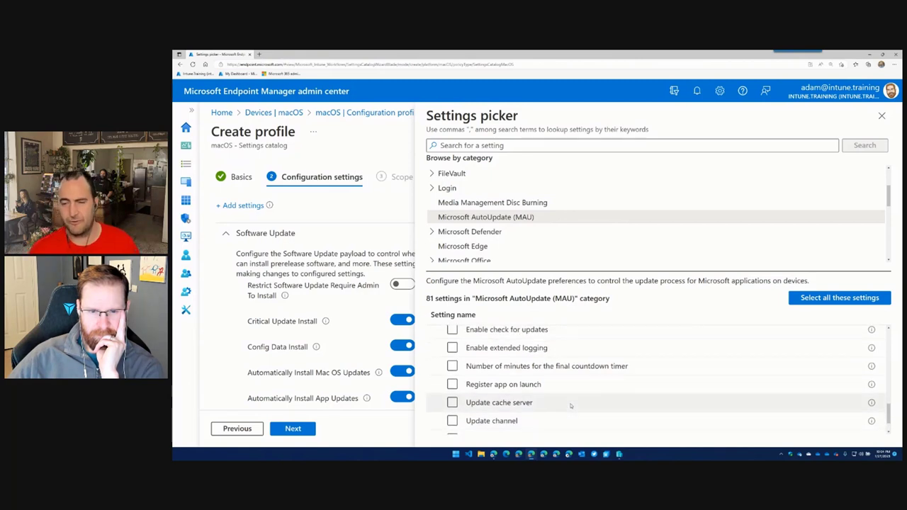
{"action": "scroll", "coordinate": [571, 406], "scroll_direction": "up", "scroll_amount": 3}
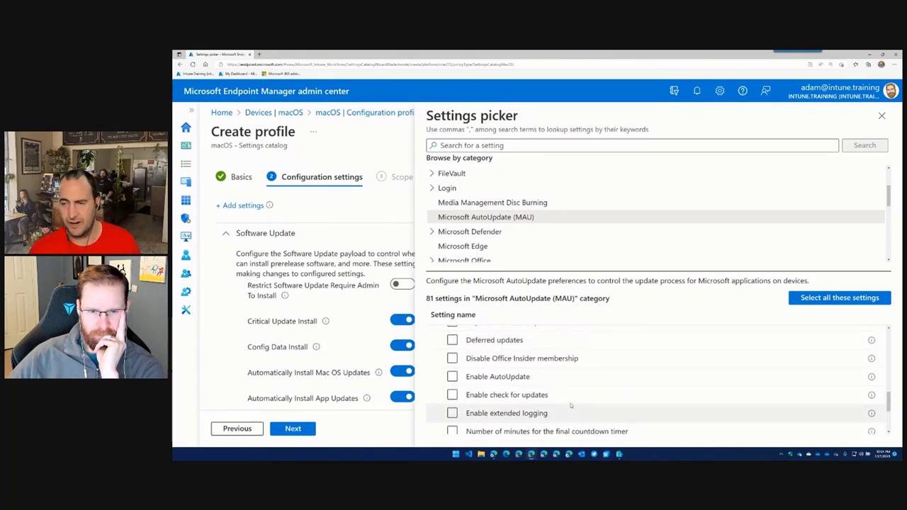
{"action": "scroll", "coordinate": [577, 383], "scroll_direction": "up", "scroll_amount": 1}
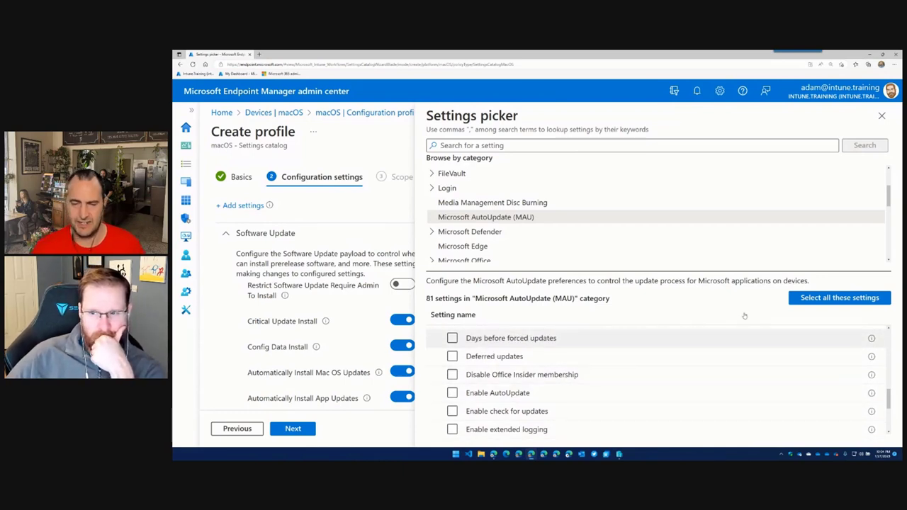
{"action": "left_click", "coordinate": [829, 300]}
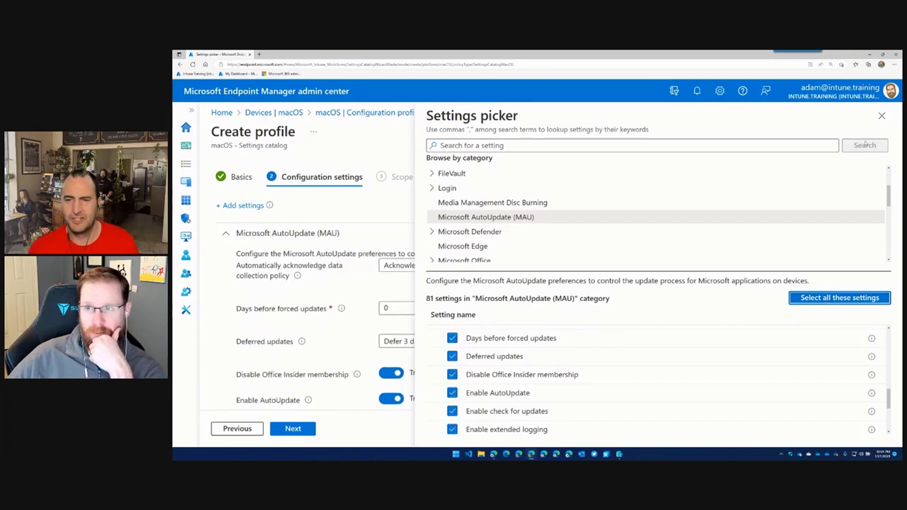
{"action": "left_click", "coordinate": [882, 115]}
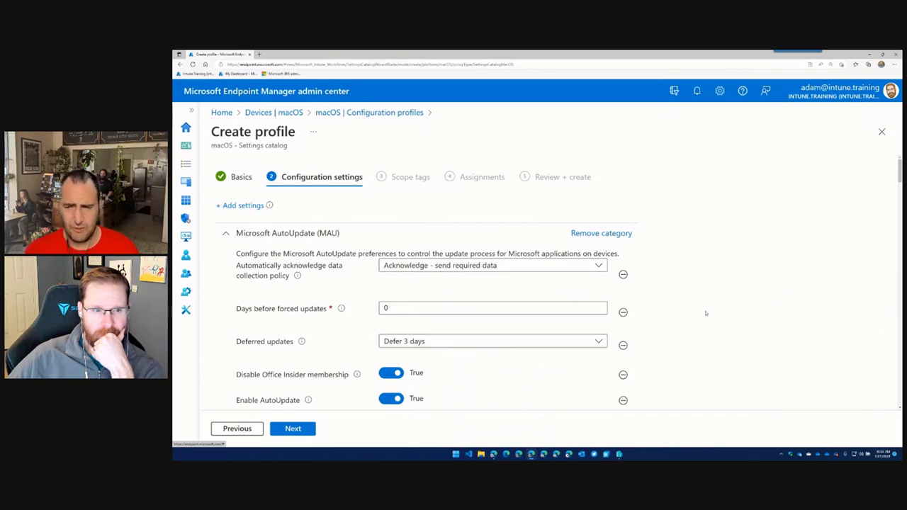
Set MAU to send required and optional data and Days before forced updates to 1
{"action": "left_click", "coordinate": [599, 266]}
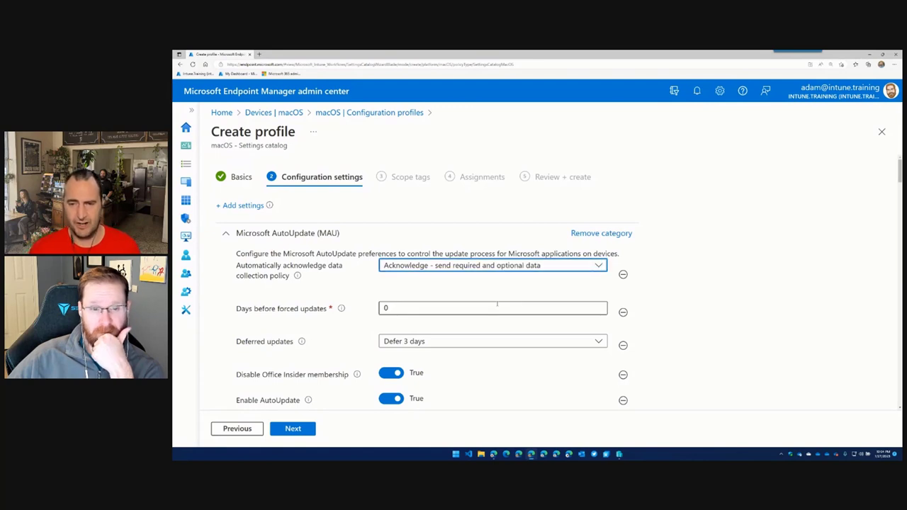
{"action": "scroll", "coordinate": [355, 298], "scroll_direction": "down", "scroll_amount": 1}
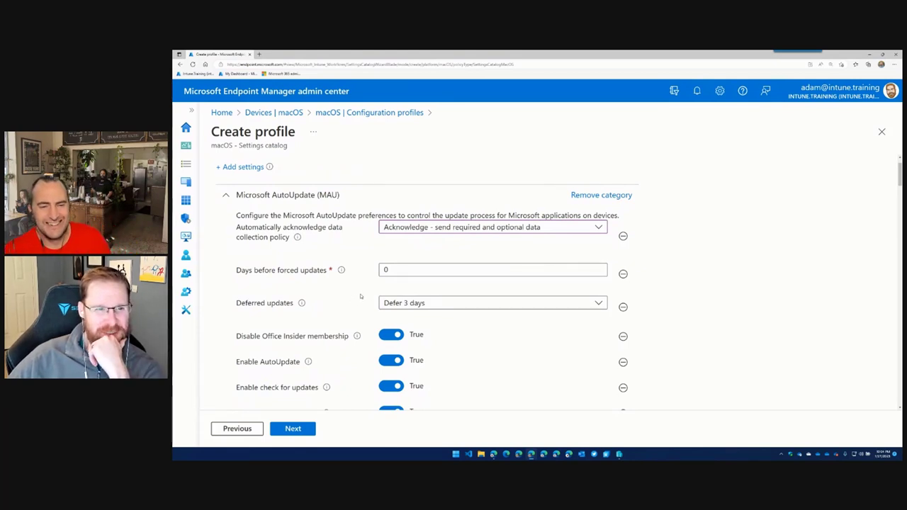
{"action": "scroll", "coordinate": [360, 296], "scroll_direction": "down", "scroll_amount": 1}
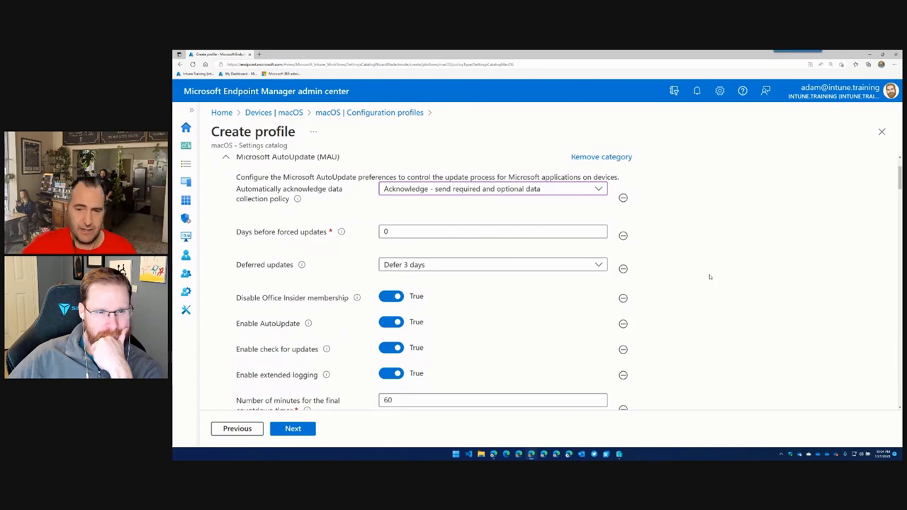
{"action": "double_click", "coordinate": [430, 234]}
{"action": "type", "text": "0"}
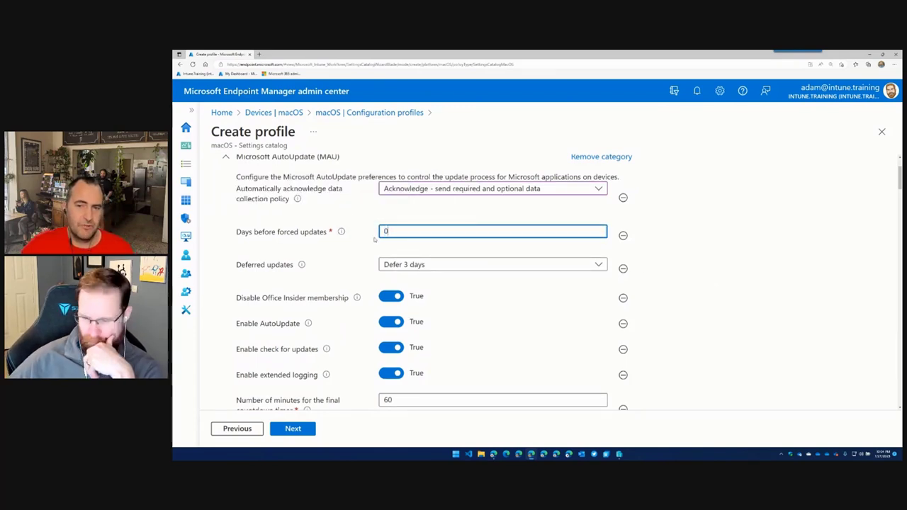
{"action": "key", "text": "BackSpace"}
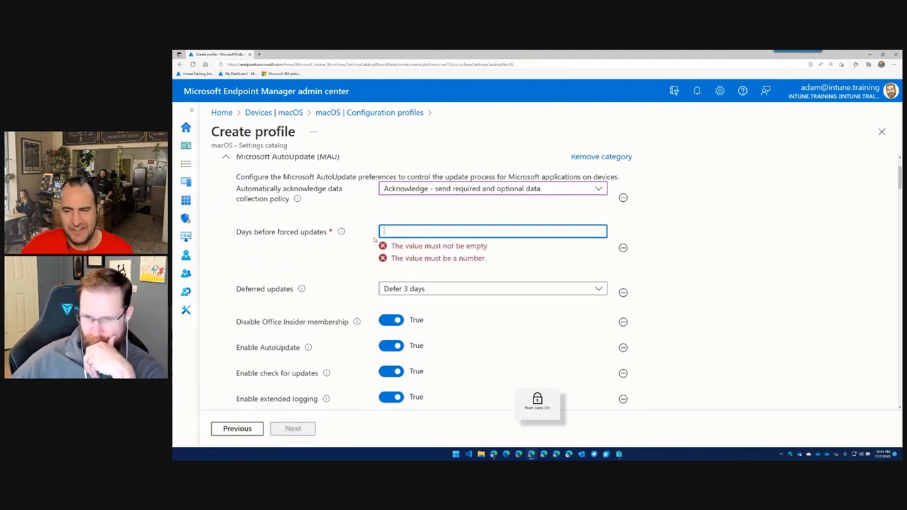
{"action": "mouse_move", "coordinate": [341, 233]}
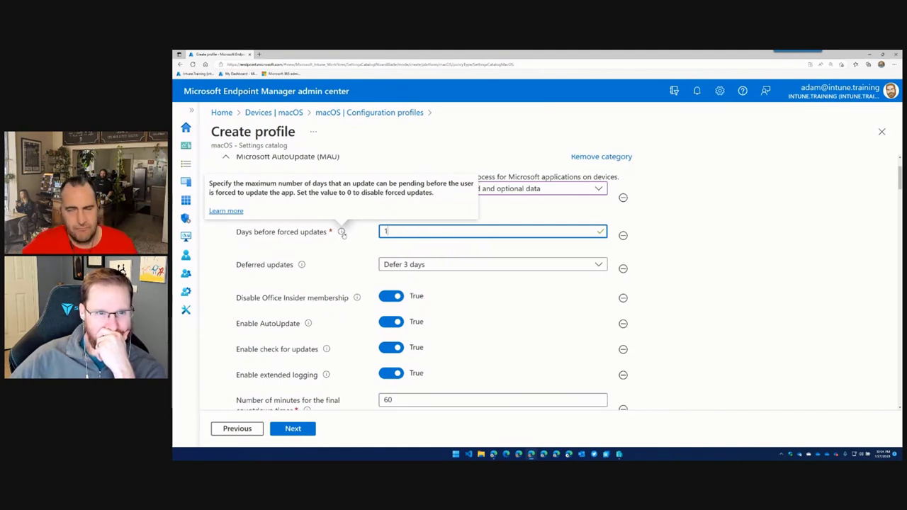
{"action": "scroll", "coordinate": [350, 255], "scroll_direction": "down", "scroll_amount": 1}
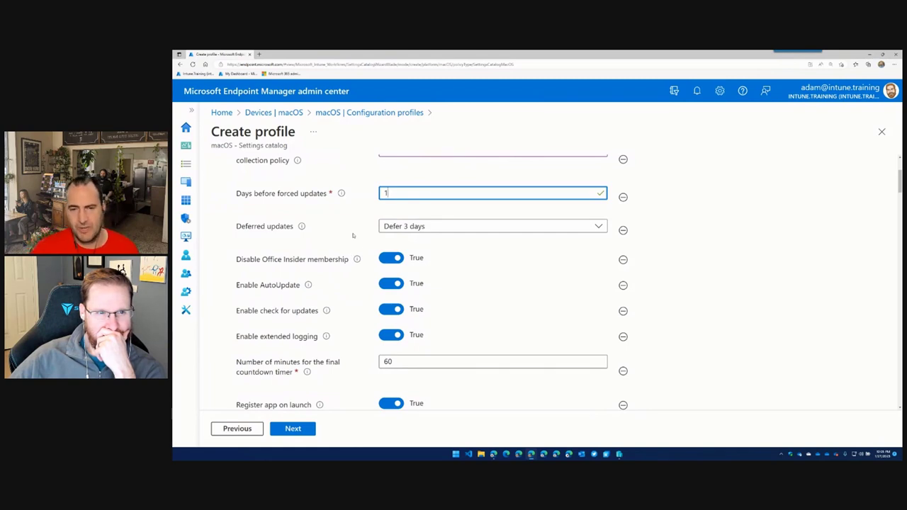
{"action": "left_click", "coordinate": [430, 228]}
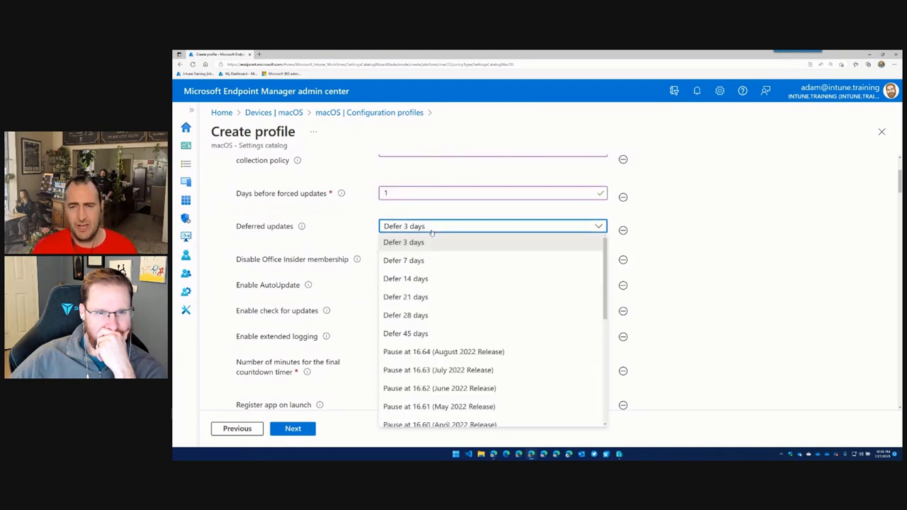
{"action": "scroll", "coordinate": [530, 318], "scroll_direction": "down", "scroll_amount": 3}
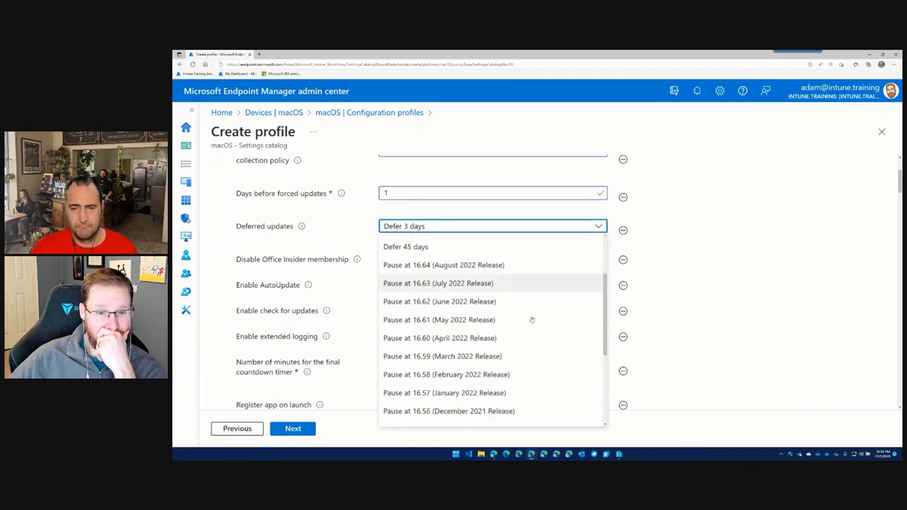
{"action": "scroll", "coordinate": [528, 326], "scroll_direction": "down", "scroll_amount": 3}
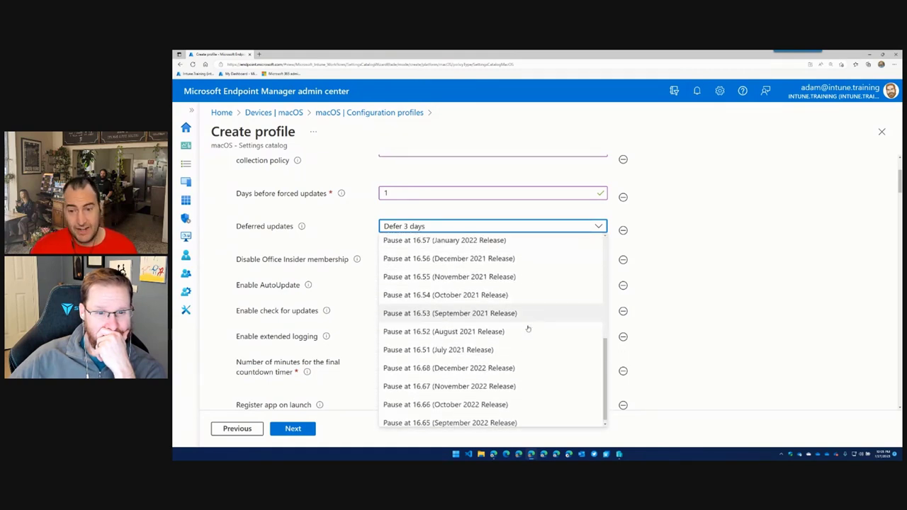
{"action": "scroll", "coordinate": [525, 339], "scroll_direction": "up", "scroll_amount": 8}
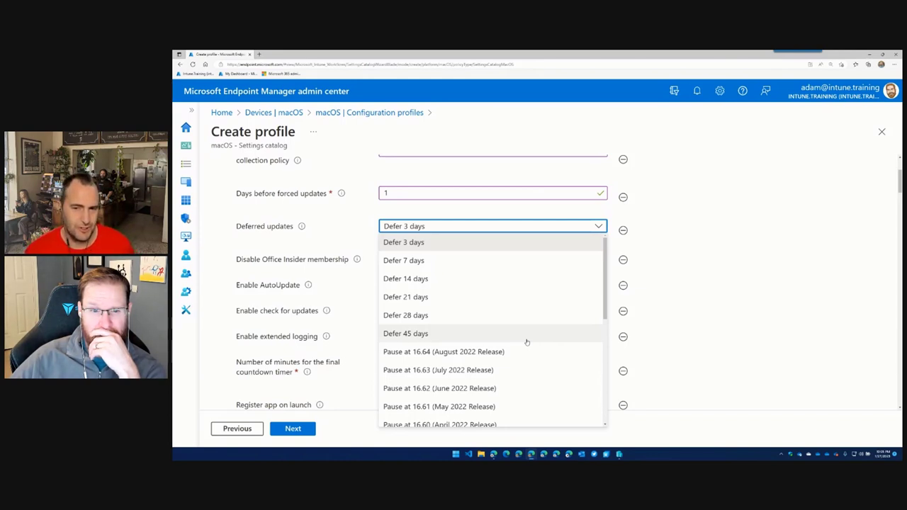
{"action": "left_click", "coordinate": [399, 242]}
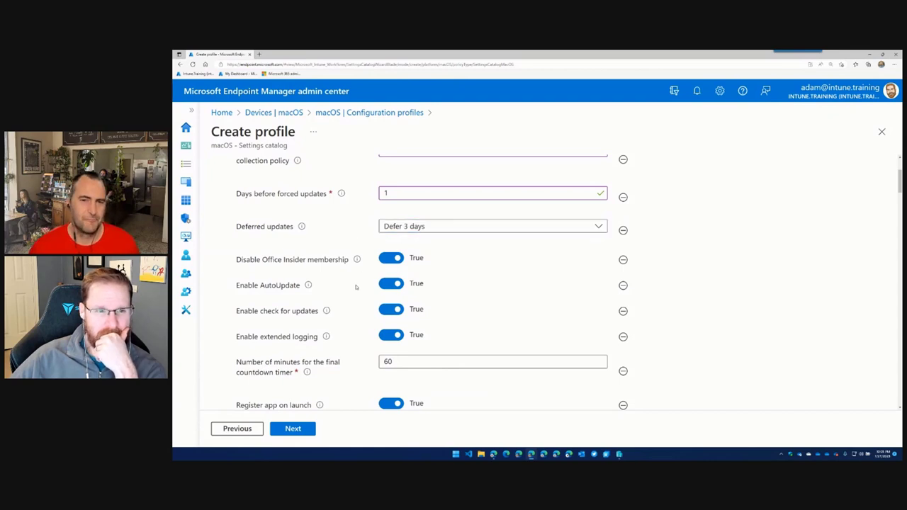
Toggle Disable Office Insider membership off and back to True, then remove Update cache server
{"action": "mouse_move", "coordinate": [301, 227]}
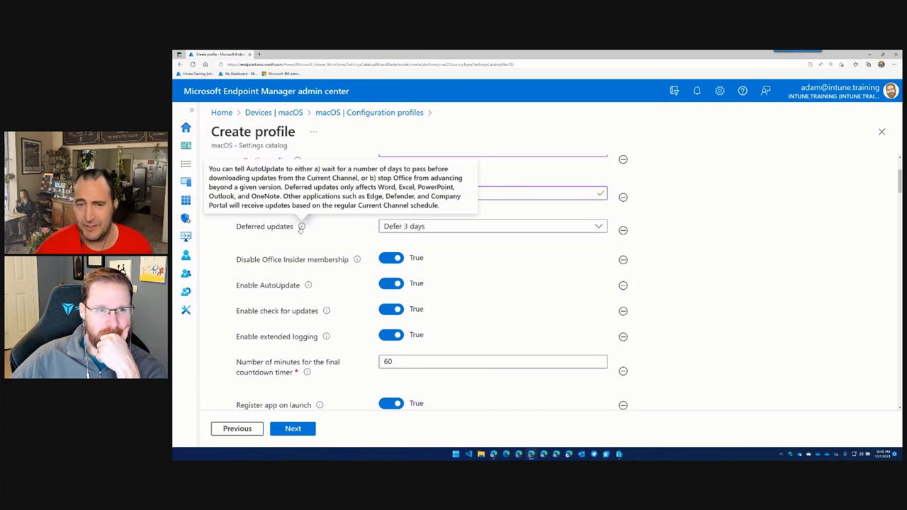
{"action": "scroll", "coordinate": [365, 240], "scroll_direction": "down", "scroll_amount": 1}
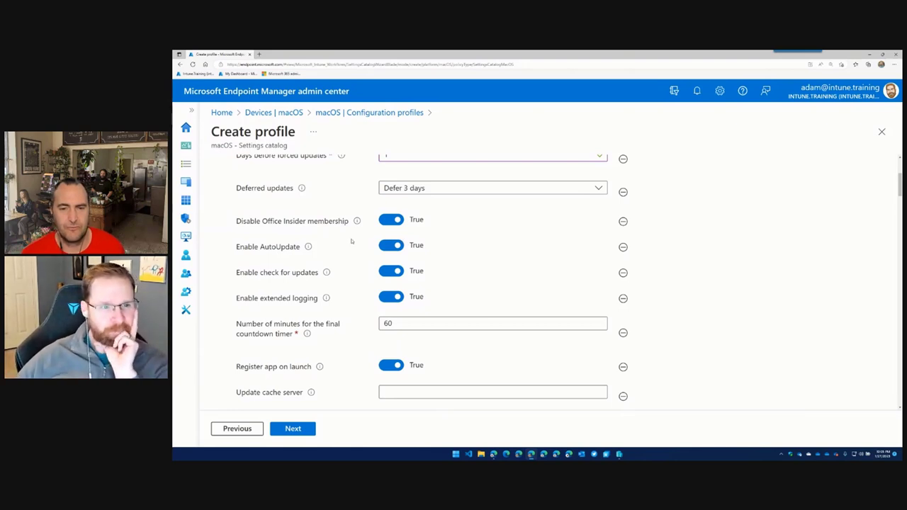
{"action": "left_click", "coordinate": [390, 221]}
{"action": "left_click", "coordinate": [392, 221]}
{"action": "scroll", "coordinate": [341, 258], "scroll_direction": "down", "scroll_amount": 1}
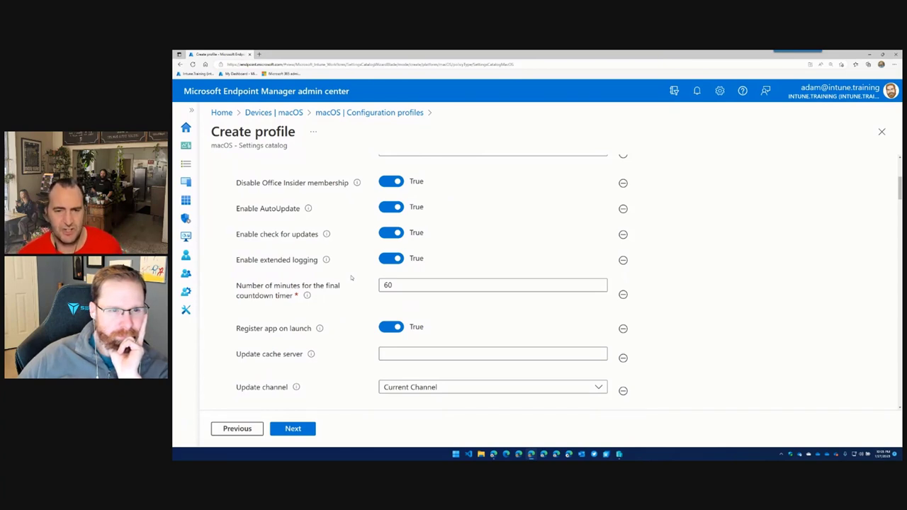
{"action": "left_click", "coordinate": [623, 357]}
{"action": "scroll", "coordinate": [320, 348], "scroll_direction": "down", "scroll_amount": 1}
{"action": "scroll", "coordinate": [321, 348], "scroll_direction": "down", "scroll_amount": 1}
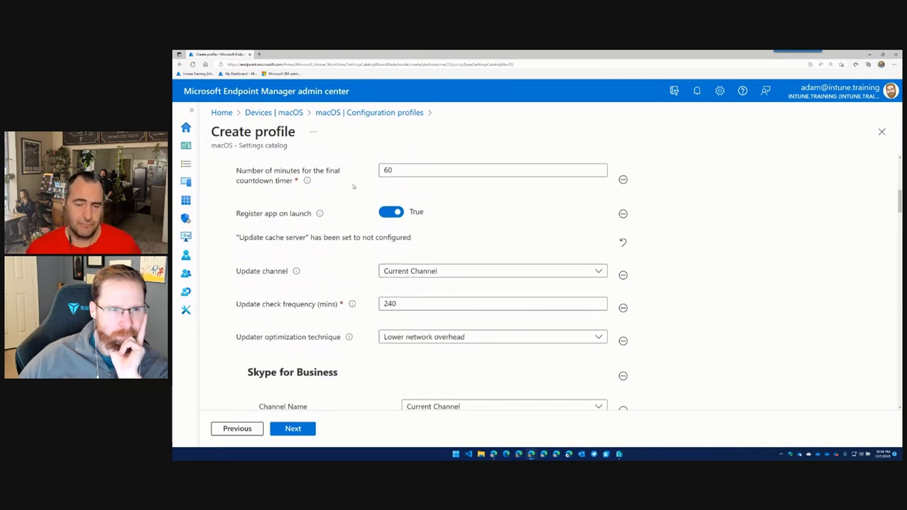
{"action": "mouse_move", "coordinate": [309, 182]}
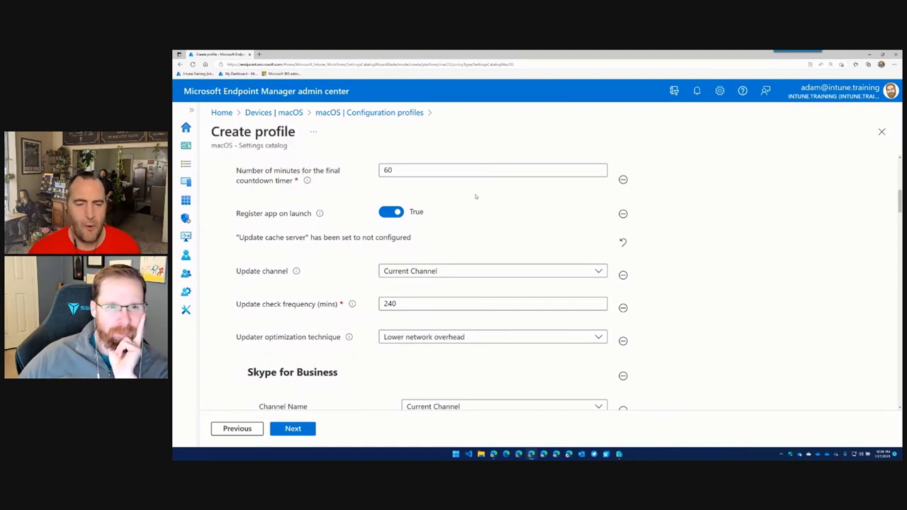
{"action": "scroll", "coordinate": [461, 213], "scroll_direction": "up", "scroll_amount": 1}
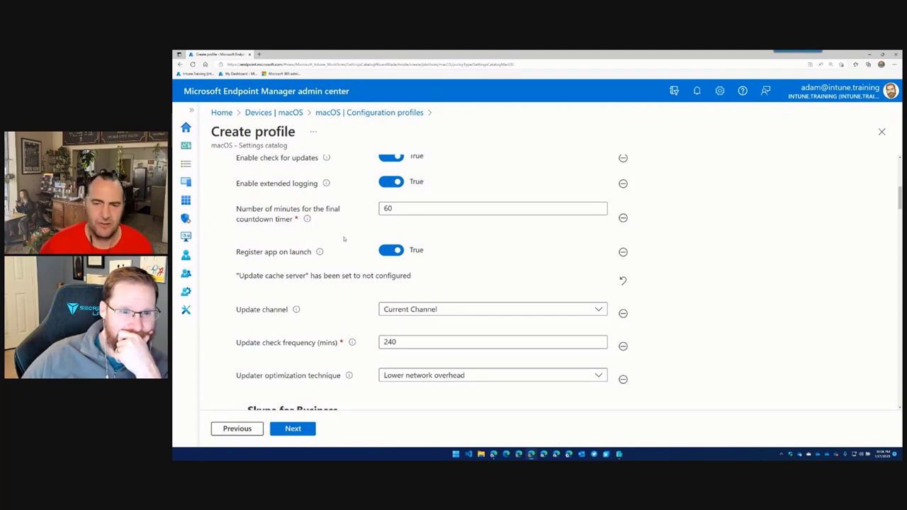
{"action": "scroll", "coordinate": [344, 239], "scroll_direction": "down", "scroll_amount": 2}
Pick Beta Channel in the MAU Update channel dropdown and confirm it stays selected
{"action": "left_click", "coordinate": [468, 234]}
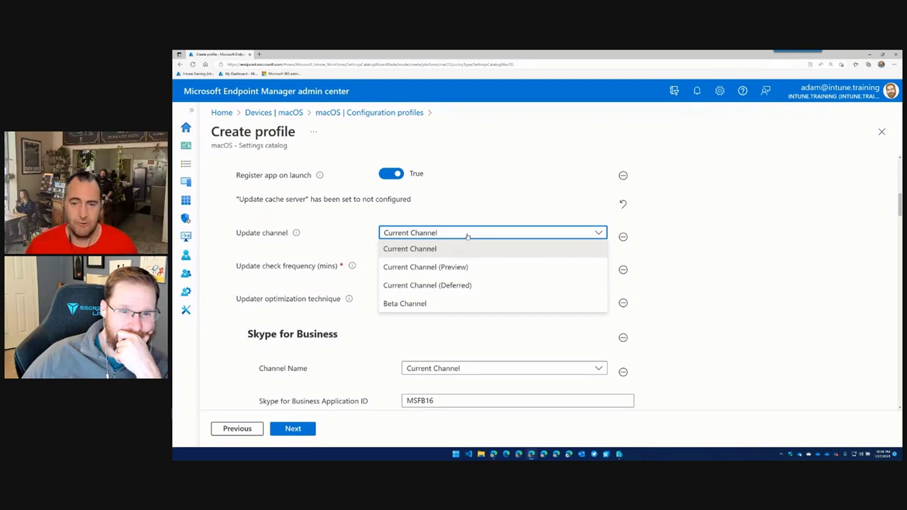
{"action": "left_click", "coordinate": [425, 303]}
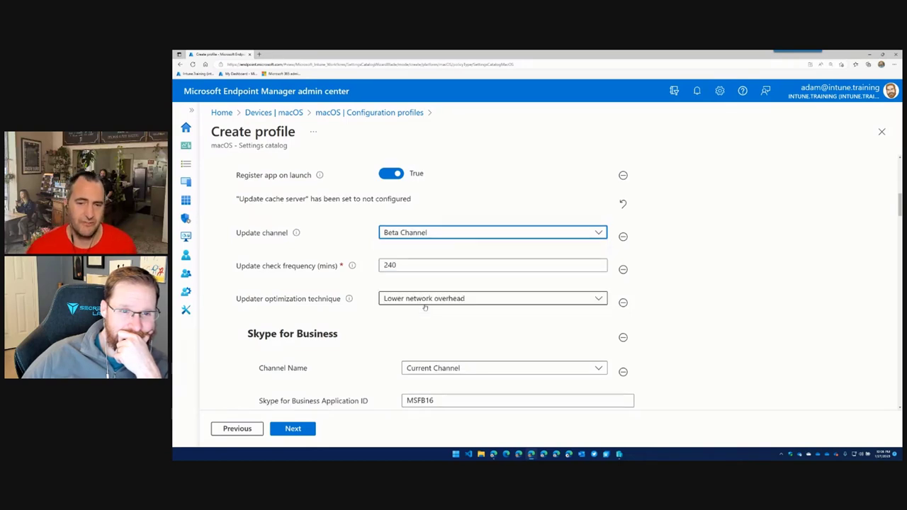
{"action": "left_click", "coordinate": [430, 235]}
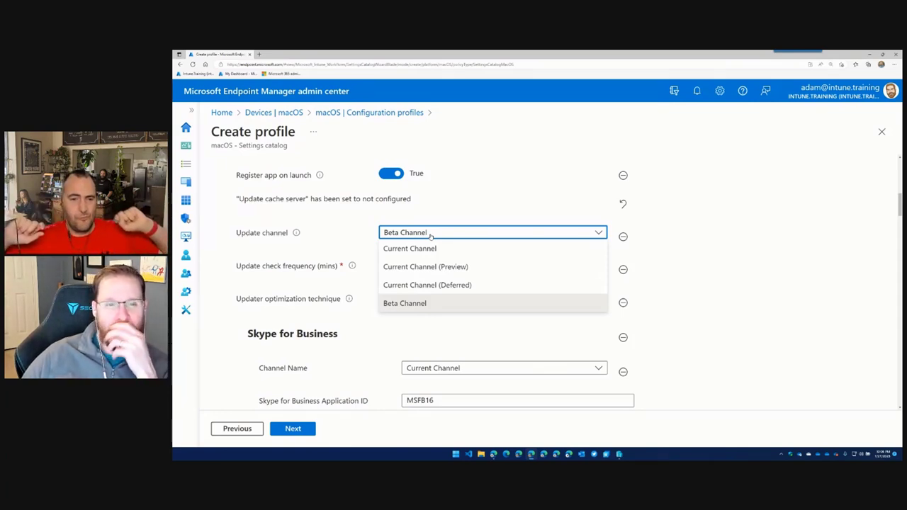
{"action": "left_click", "coordinate": [358, 241]}
{"action": "scroll", "coordinate": [363, 245], "scroll_direction": "down", "scroll_amount": 1}
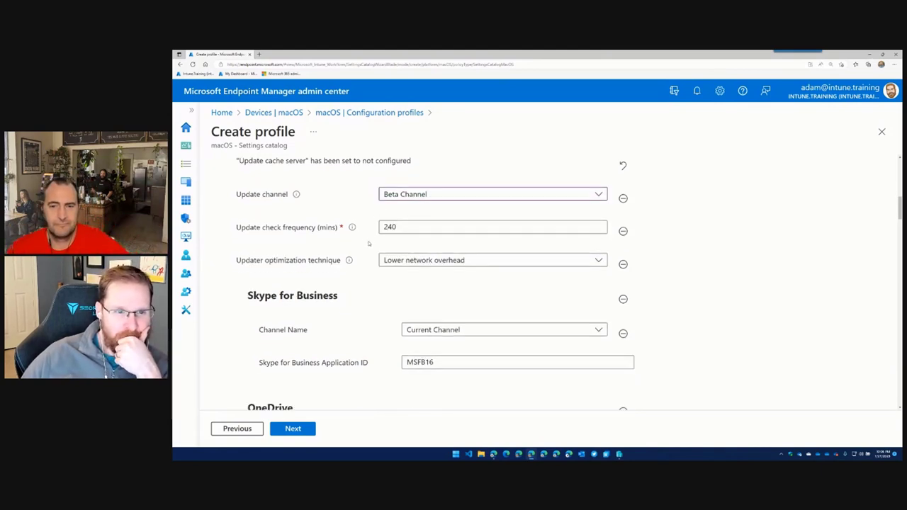
{"action": "scroll", "coordinate": [370, 240], "scroll_direction": "down", "scroll_amount": 1}
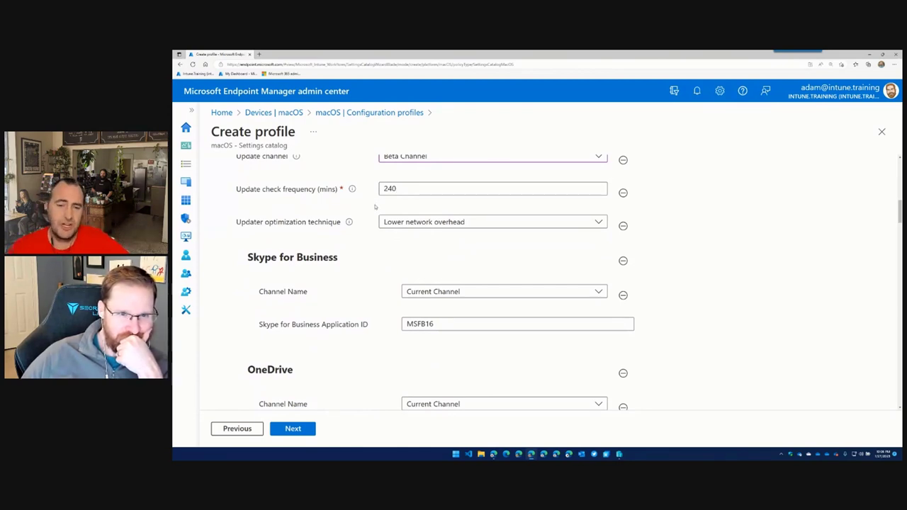
{"action": "scroll", "coordinate": [376, 207], "scroll_direction": "down", "scroll_amount": 3}
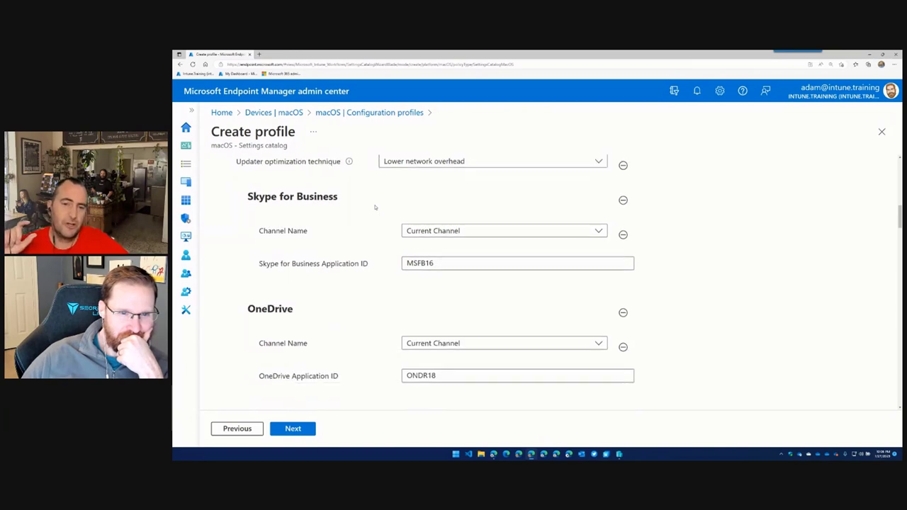
{"action": "left_click", "coordinate": [478, 177]}
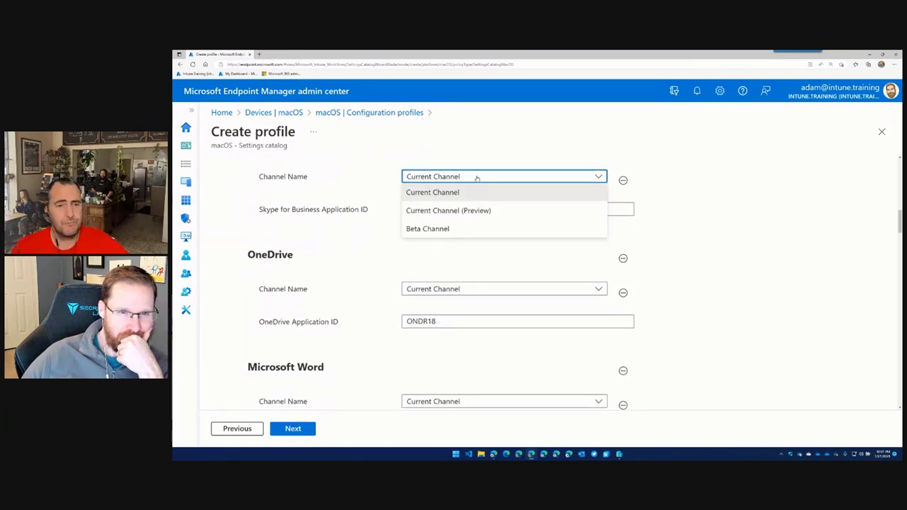
{"action": "left_click", "coordinate": [478, 178]}
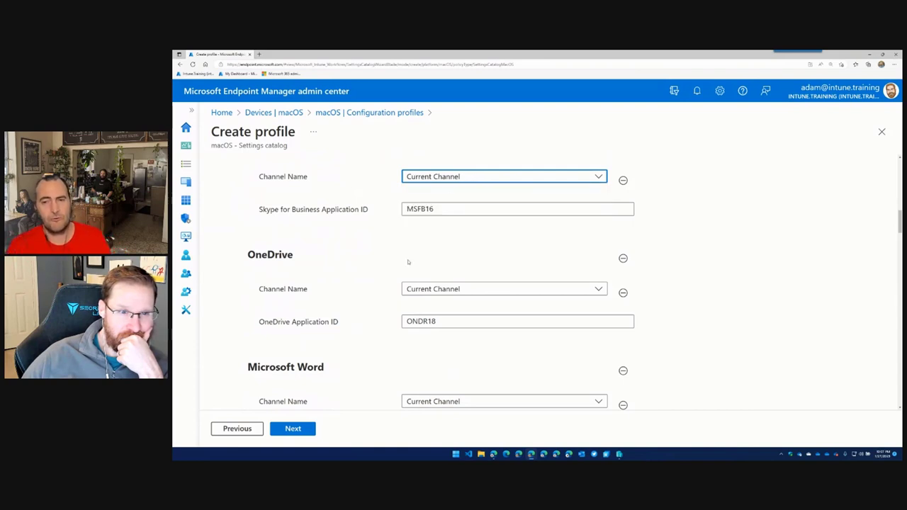
{"action": "scroll", "coordinate": [375, 269], "scroll_direction": "down", "scroll_amount": 1}
{"action": "left_click", "coordinate": [430, 251]}
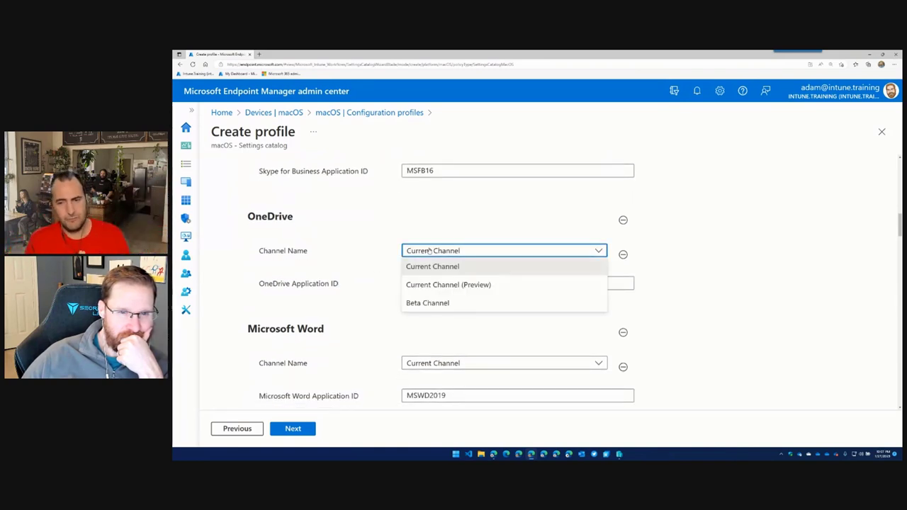
{"action": "left_click", "coordinate": [430, 251]}
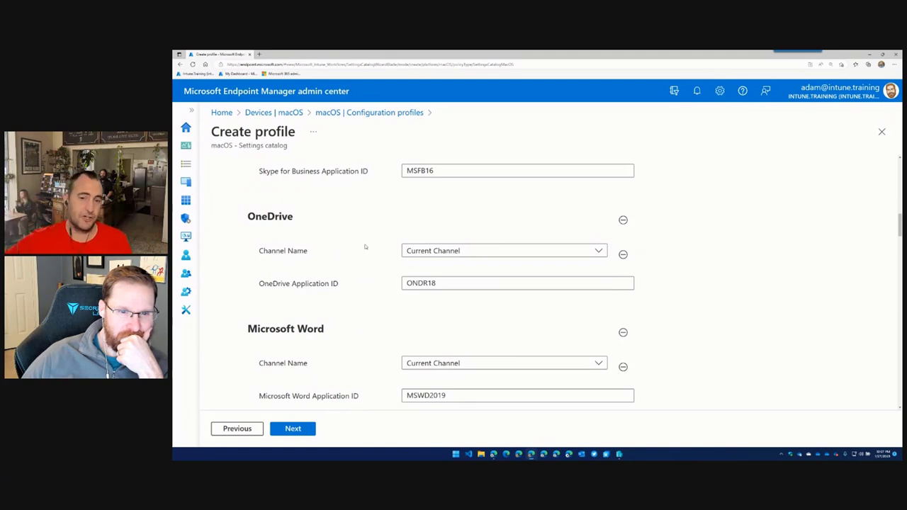
{"action": "scroll", "coordinate": [366, 246], "scroll_direction": "down", "scroll_amount": 1}
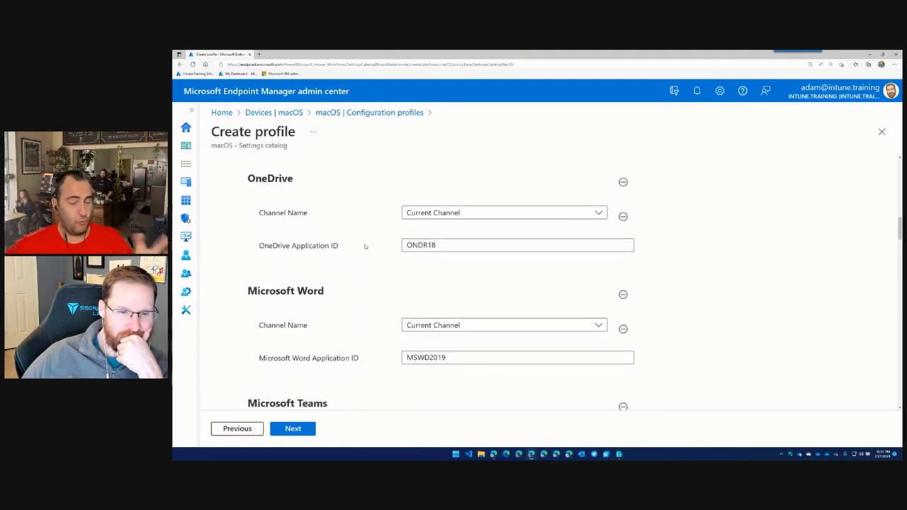
{"action": "left_click", "coordinate": [432, 245]}
{"action": "double_click", "coordinate": [432, 245]}
{"action": "left_click", "coordinate": [365, 257]}
{"action": "left_click", "coordinate": [405, 245]}
{"action": "double_click", "coordinate": [405, 245]}
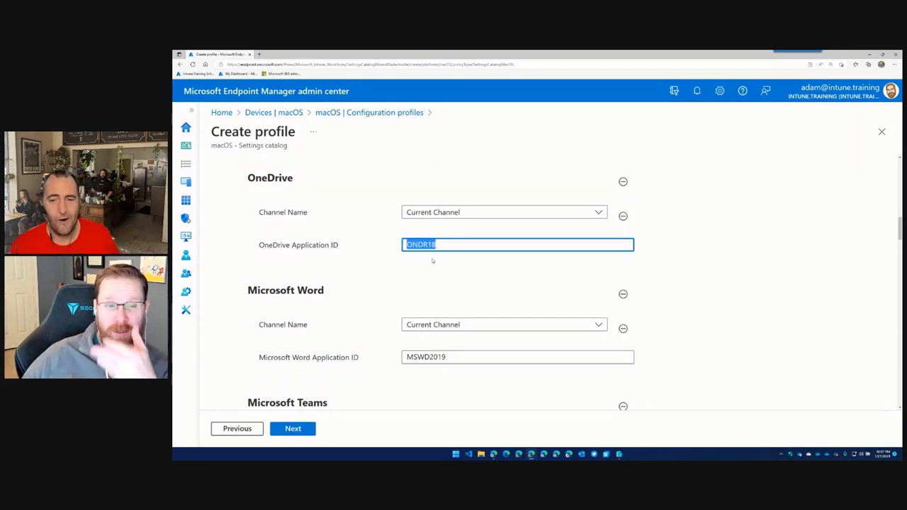
{"action": "left_click", "coordinate": [343, 261]}
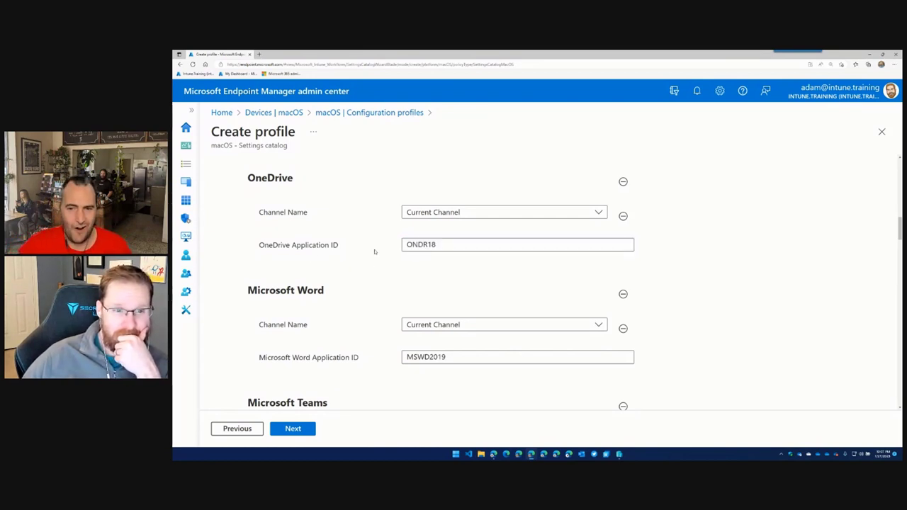
{"action": "scroll", "coordinate": [375, 252], "scroll_direction": "down", "scroll_amount": 1}
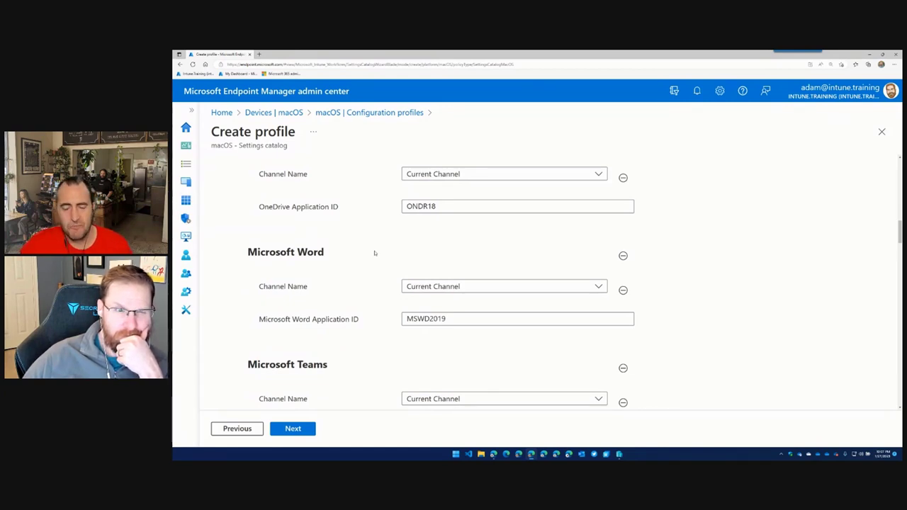
{"action": "scroll", "coordinate": [375, 253], "scroll_direction": "up", "scroll_amount": 1}
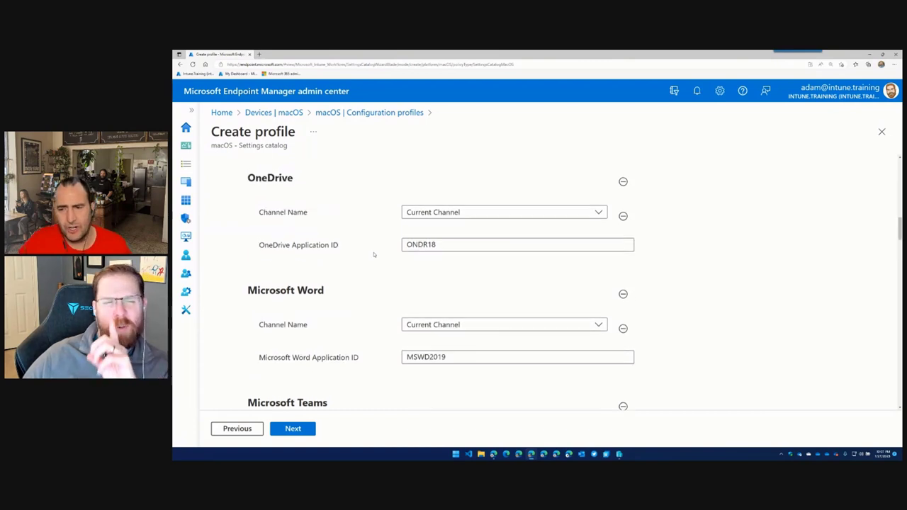
{"action": "left_click", "coordinate": [428, 245]}
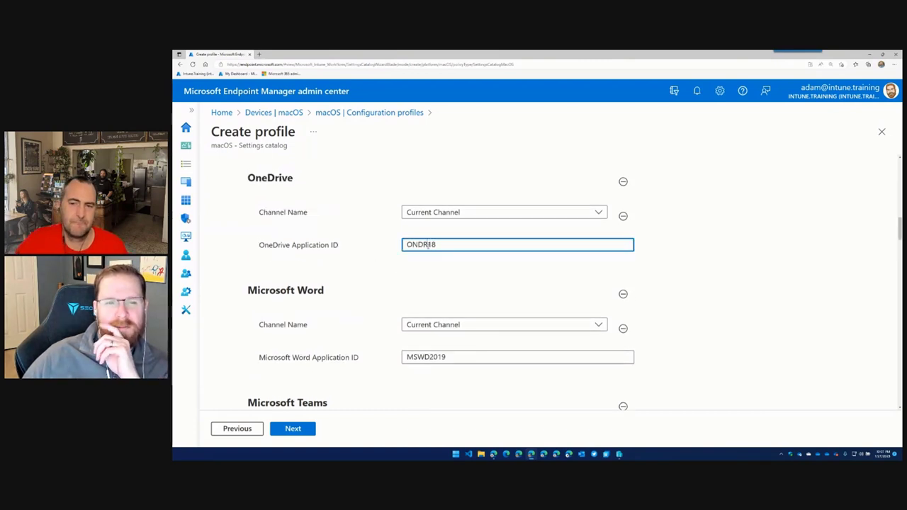
{"action": "double_click", "coordinate": [427, 245]}
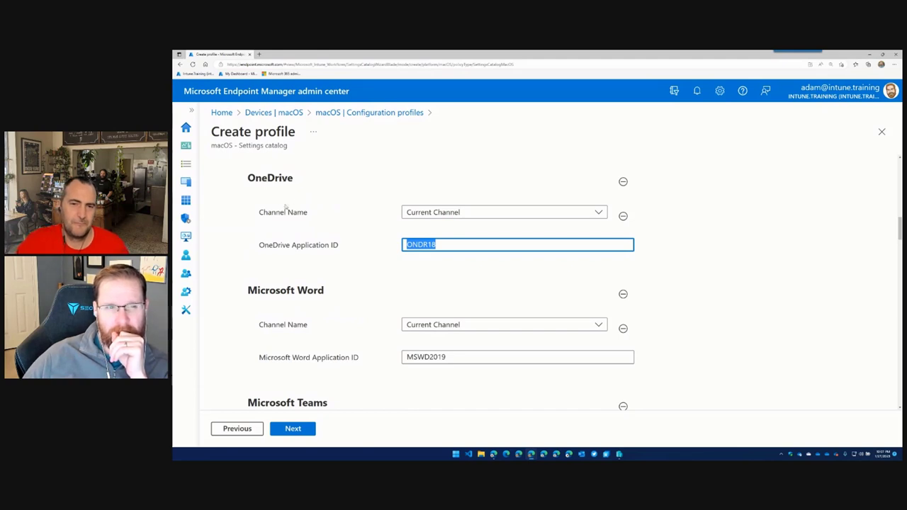
{"action": "left_click", "coordinate": [374, 275]}
{"action": "left_click_drag", "start_coordinate": [441, 244], "coordinate": [387, 244]}
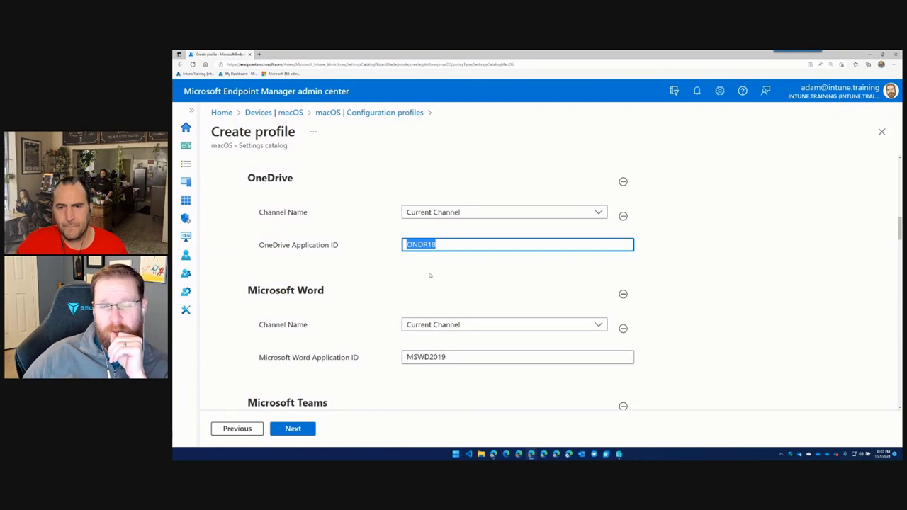
{"action": "double_click", "coordinate": [426, 357]}
{"action": "right_click", "coordinate": [425, 358]}
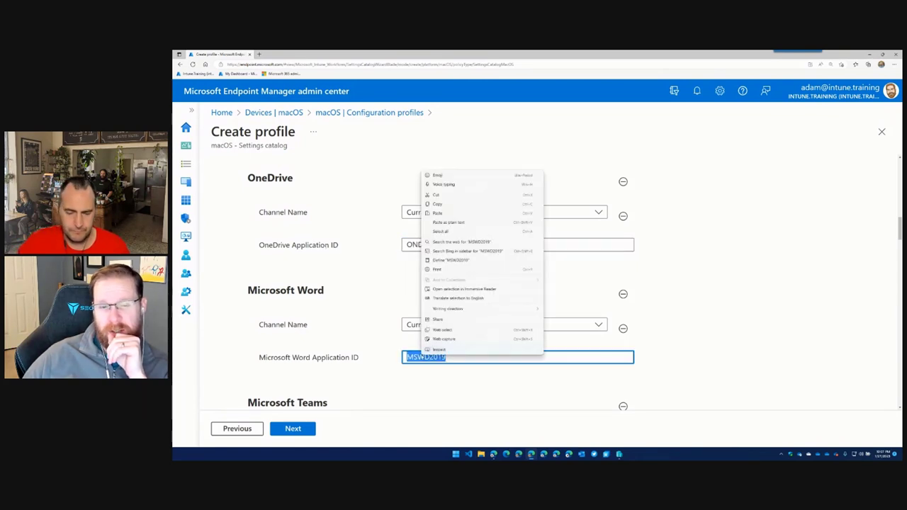
{"action": "left_click", "coordinate": [440, 203]}
{"action": "left_click", "coordinate": [450, 248]}
{"action": "double_click", "coordinate": [449, 248]}
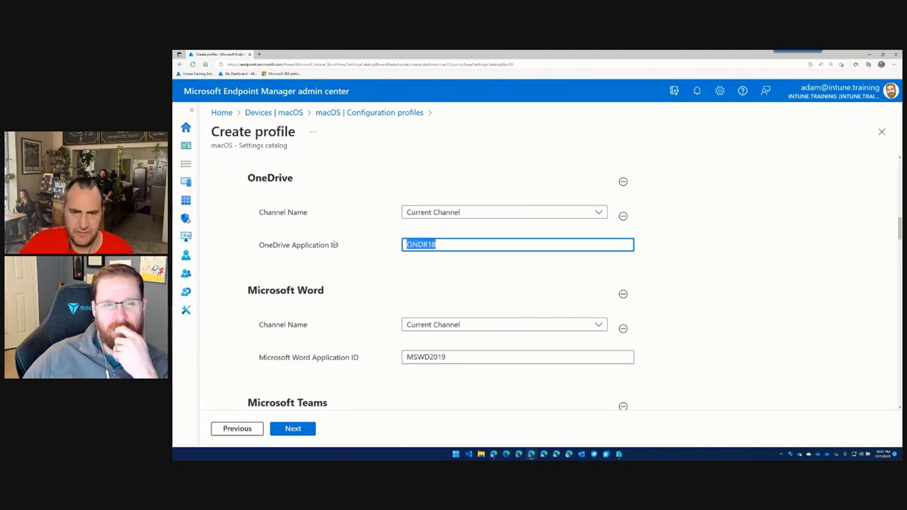
{"action": "left_click", "coordinate": [448, 247]}
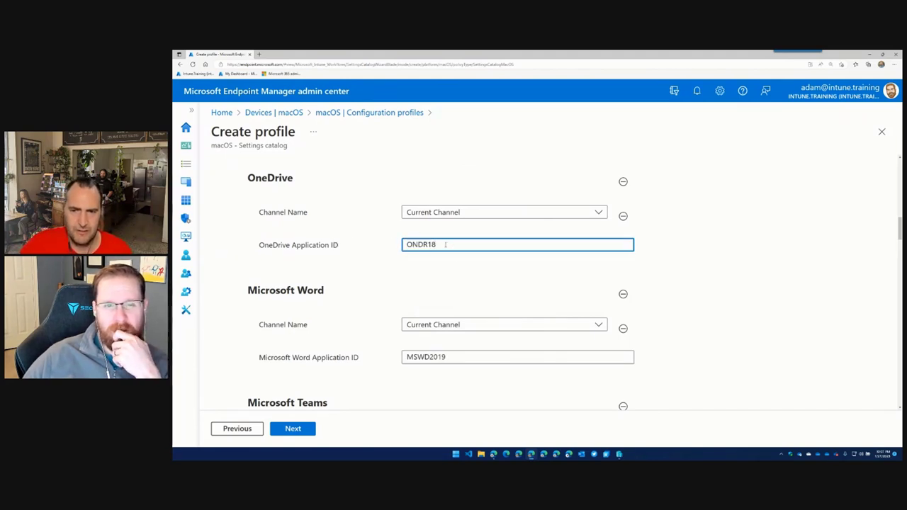
{"action": "left_click_drag", "start_coordinate": [446, 244], "coordinate": [381, 244]}
{"action": "key", "text": "ctrl+v"}
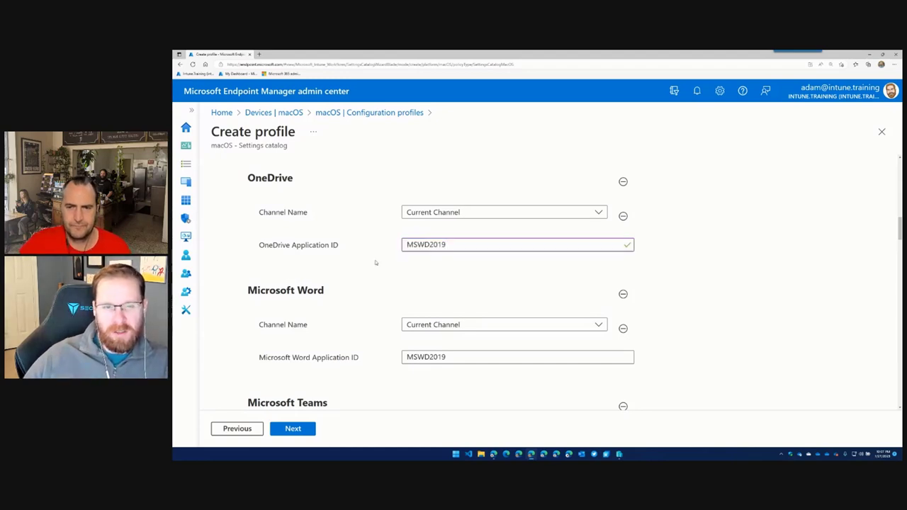
{"action": "left_click_drag", "start_coordinate": [449, 244], "coordinate": [378, 270]}
{"action": "key", "text": "ctrl+z"}
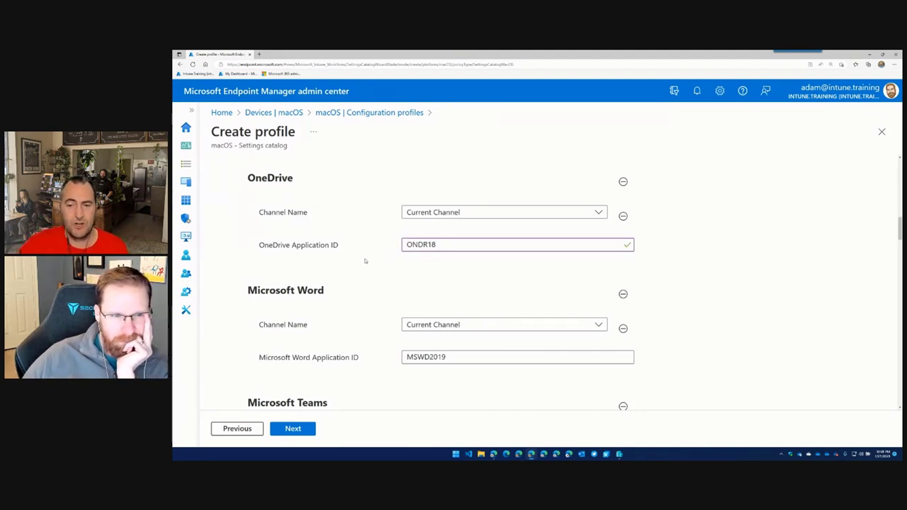
{"action": "scroll", "coordinate": [365, 261], "scroll_direction": "down", "scroll_amount": 1}
{"action": "scroll", "coordinate": [365, 261], "scroll_direction": "up", "scroll_amount": 1}
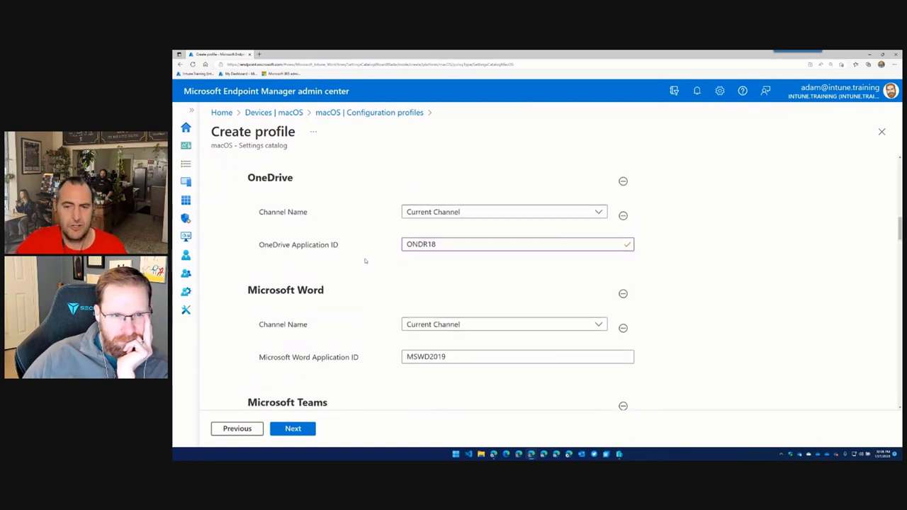
{"action": "left_click", "coordinate": [599, 212]}
{"action": "left_click", "coordinate": [599, 212]}
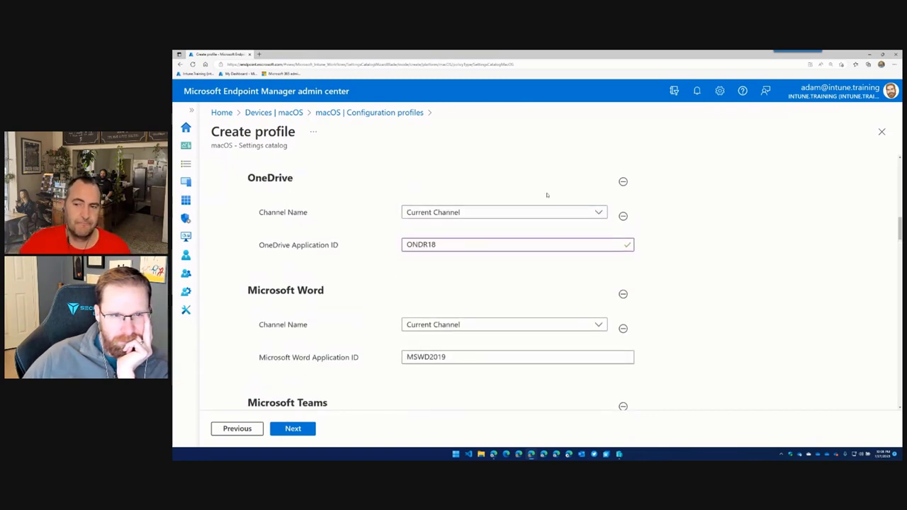
{"action": "scroll", "coordinate": [369, 239], "scroll_direction": "down", "scroll_amount": 1}
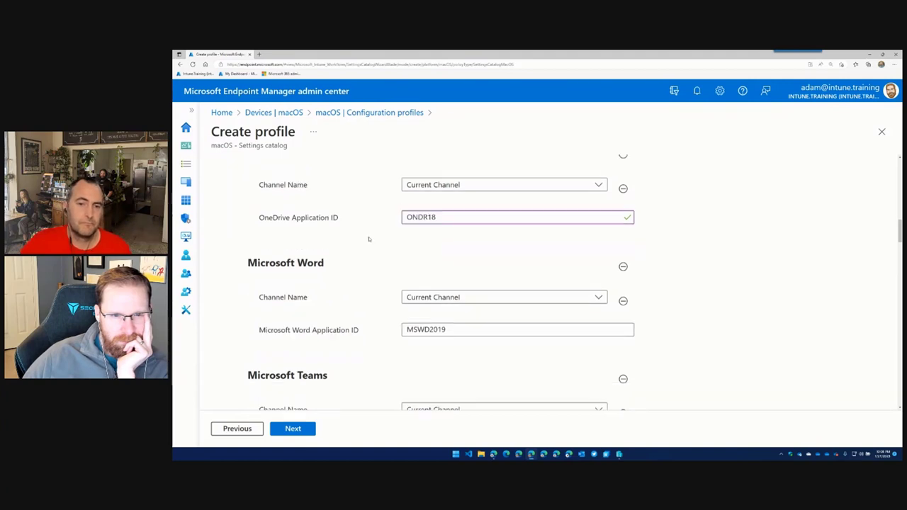
{"action": "scroll", "coordinate": [369, 238], "scroll_direction": "down", "scroll_amount": 1}
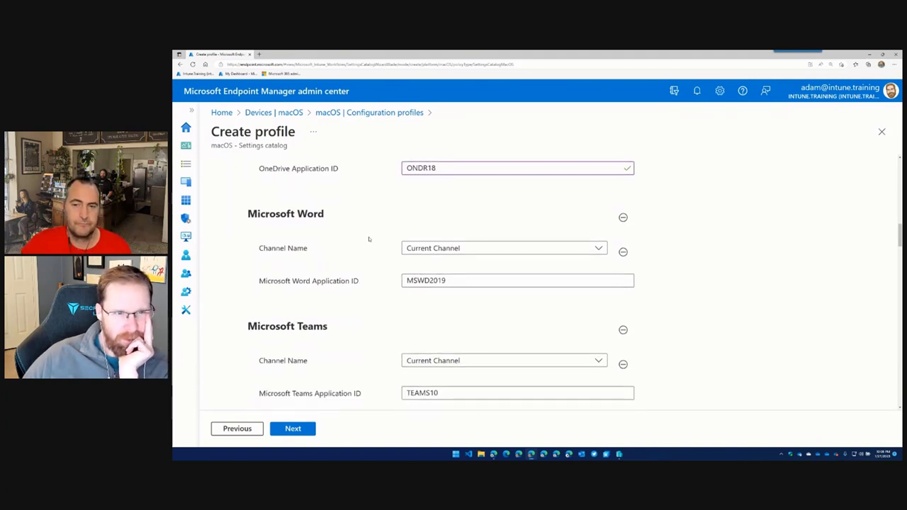
{"action": "scroll", "coordinate": [368, 239], "scroll_direction": "down", "scroll_amount": 1}
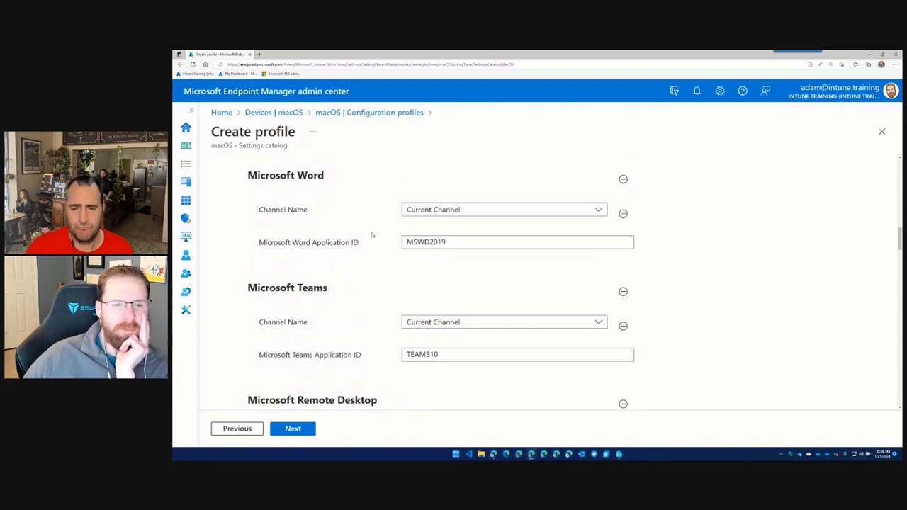
{"action": "scroll", "coordinate": [371, 237], "scroll_direction": "down", "scroll_amount": 1}
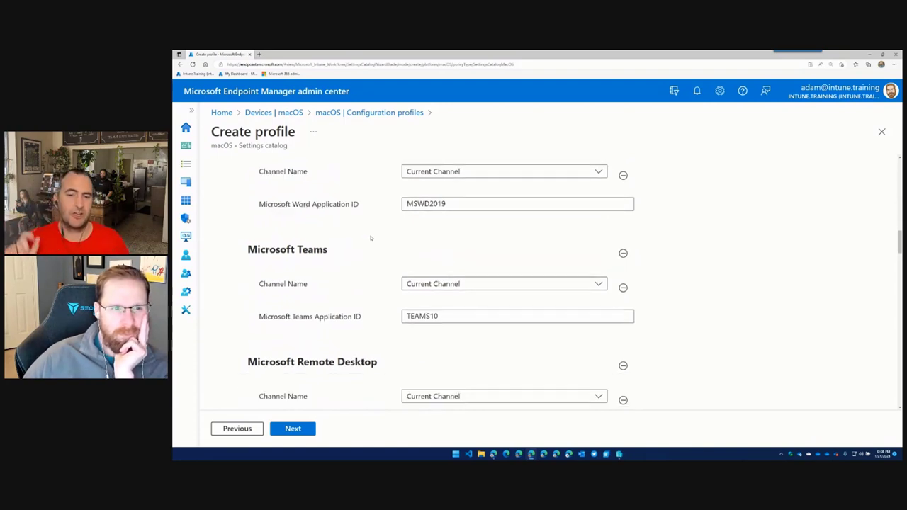
{"action": "scroll", "coordinate": [370, 238], "scroll_direction": "up", "scroll_amount": 1}
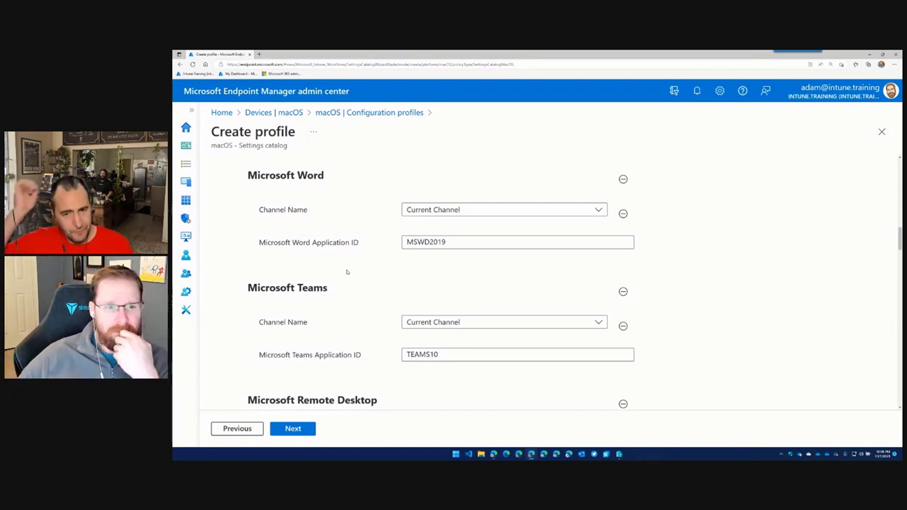
{"action": "scroll", "coordinate": [392, 271], "scroll_direction": "down", "scroll_amount": 2}
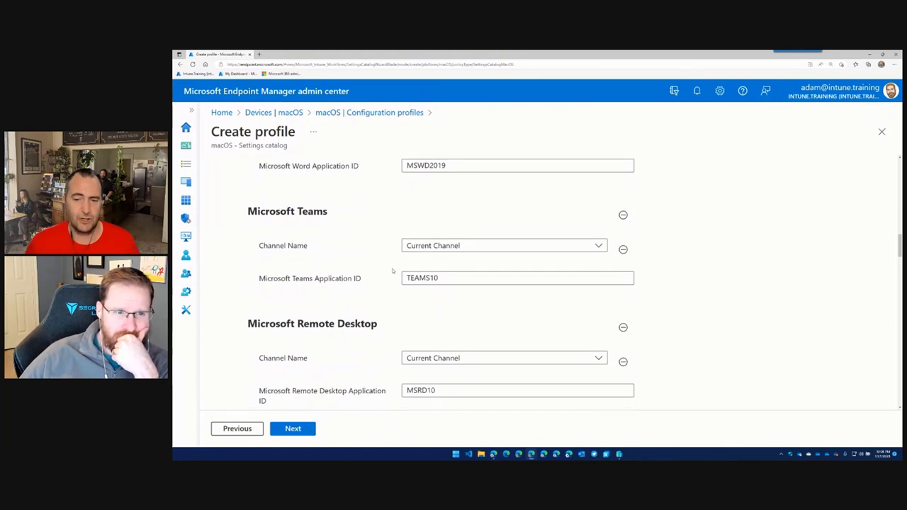
{"action": "scroll", "coordinate": [394, 303], "scroll_direction": "down", "scroll_amount": 2}
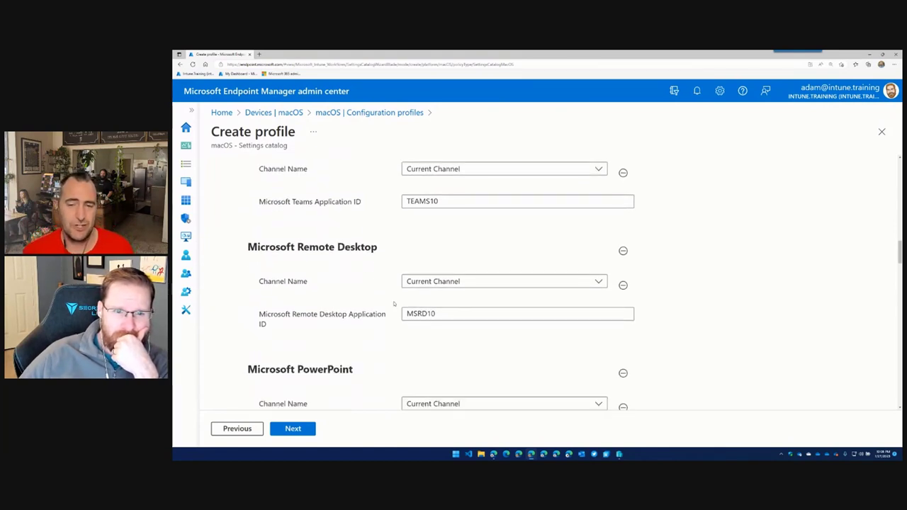
{"action": "scroll", "coordinate": [394, 304], "scroll_direction": "down", "scroll_amount": 7}
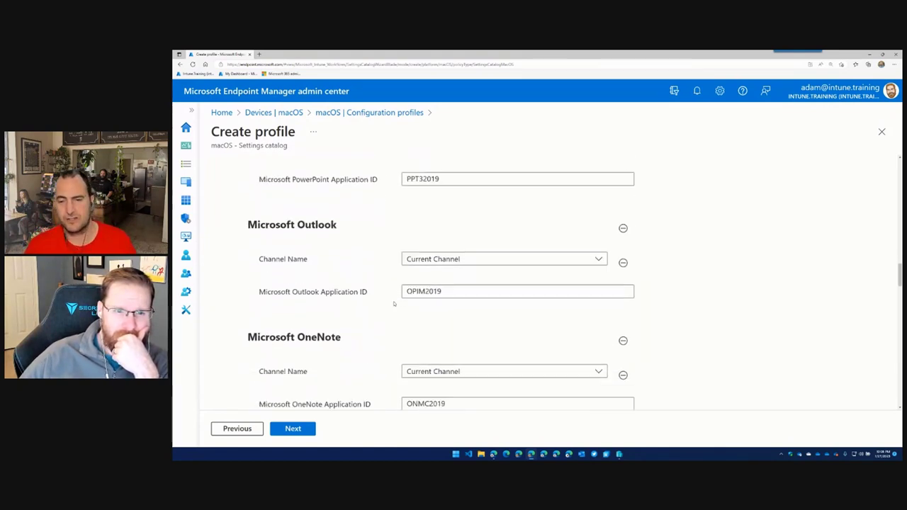
{"action": "scroll", "coordinate": [394, 304], "scroll_direction": "down", "scroll_amount": 7}
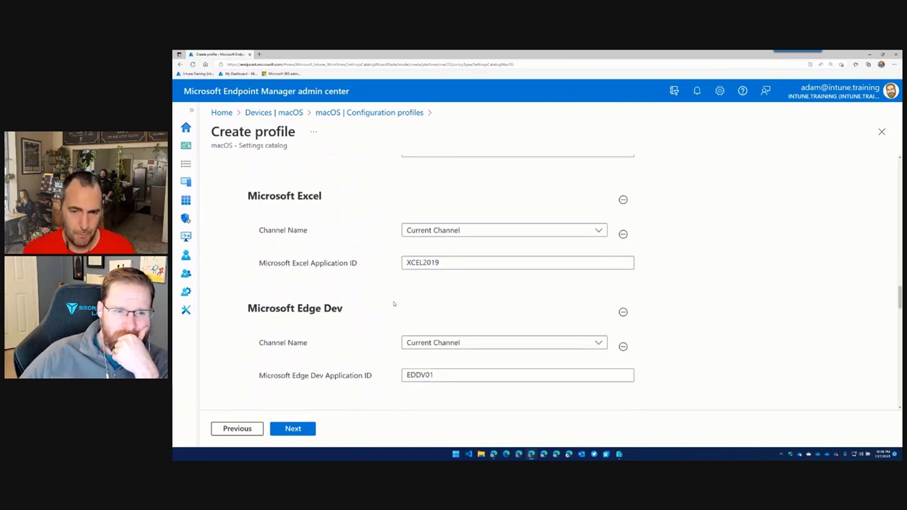
{"action": "scroll", "coordinate": [394, 303], "scroll_direction": "down", "scroll_amount": 5}
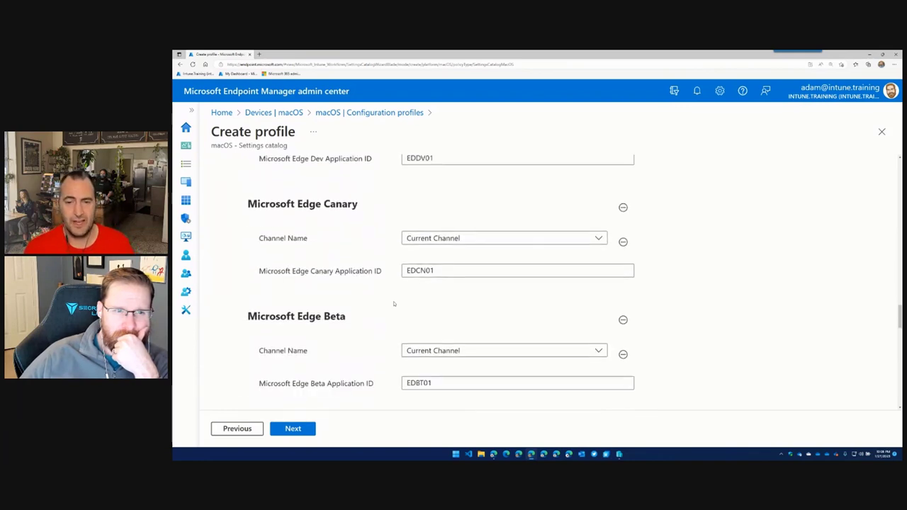
{"action": "scroll", "coordinate": [394, 304], "scroll_direction": "down", "scroll_amount": 6}
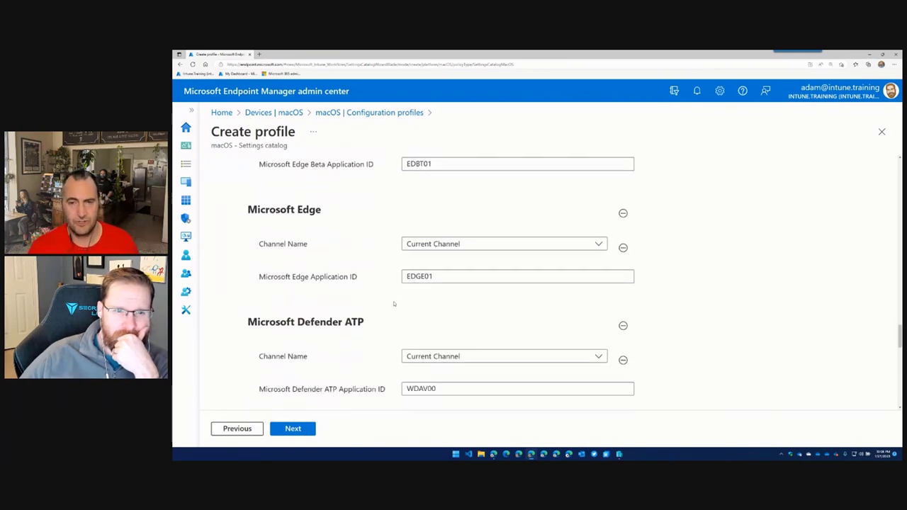
{"action": "scroll", "coordinate": [395, 304], "scroll_direction": "down", "scroll_amount": 2}
{"action": "scroll", "coordinate": [394, 303], "scroll_direction": "down", "scroll_amount": 1}
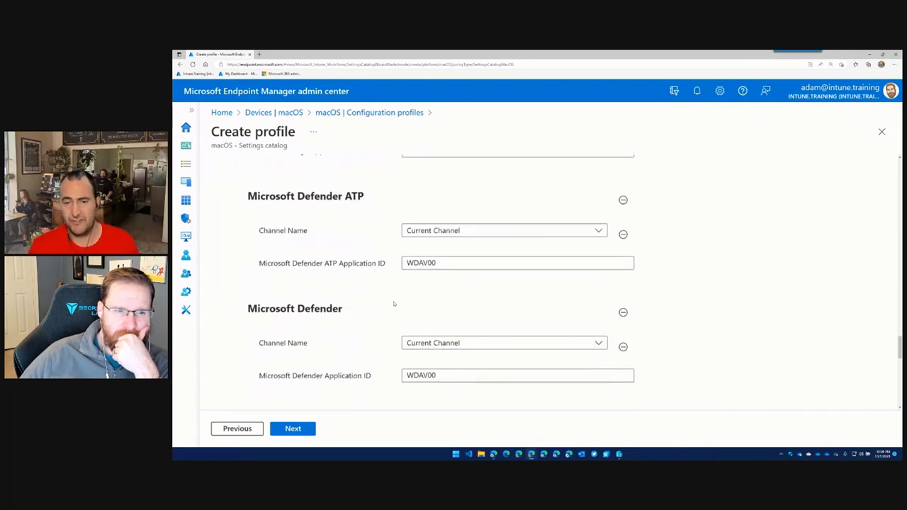
{"action": "scroll", "coordinate": [394, 304], "scroll_direction": "down", "scroll_amount": 1}
{"action": "scroll", "coordinate": [395, 303], "scroll_direction": "down", "scroll_amount": 3}
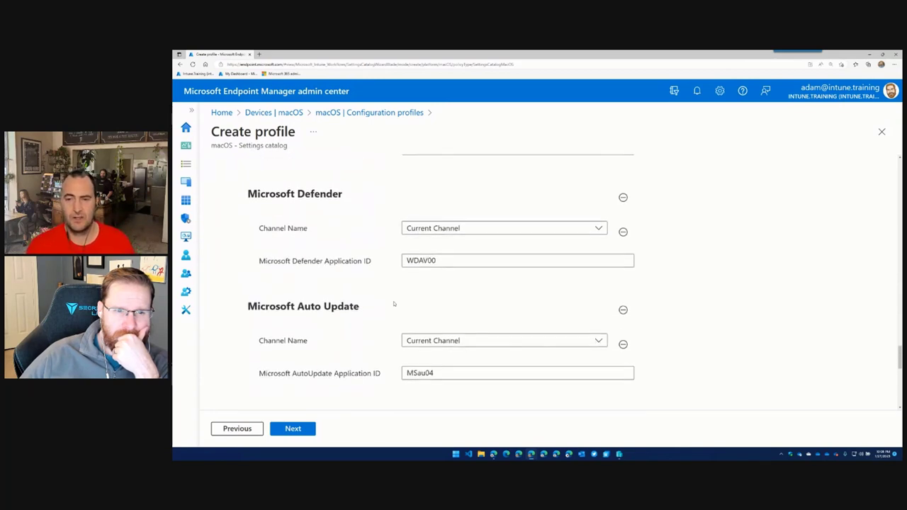
{"action": "scroll", "coordinate": [394, 303], "scroll_direction": "down", "scroll_amount": 1}
{"action": "scroll", "coordinate": [395, 303], "scroll_direction": "up", "scroll_amount": 5}
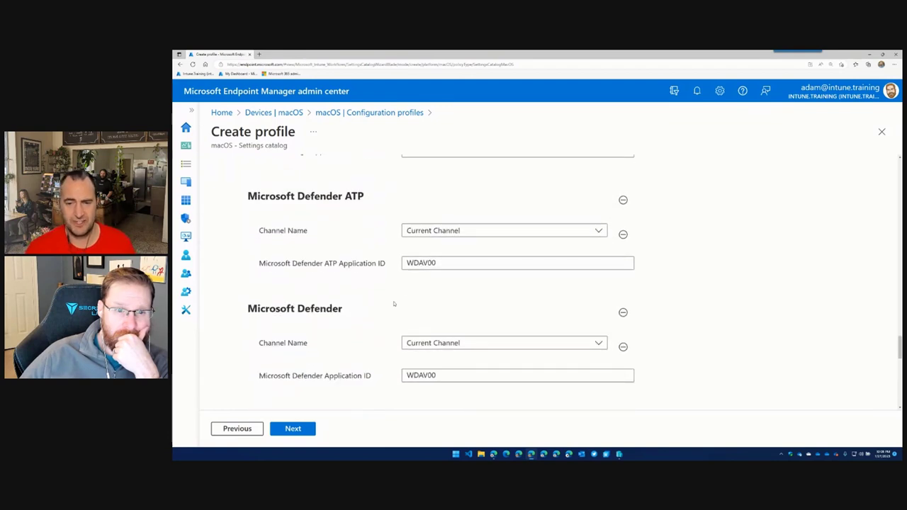
{"action": "scroll", "coordinate": [394, 304], "scroll_direction": "down", "scroll_amount": 2}
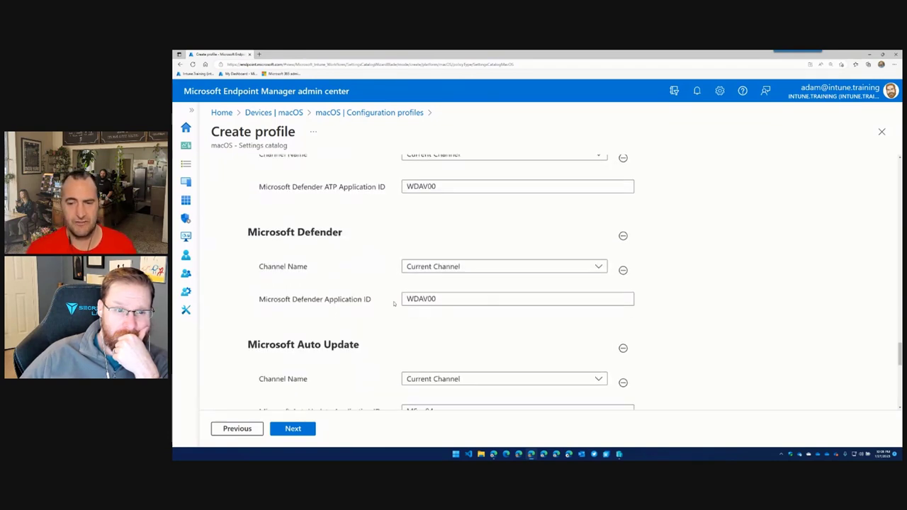
{"action": "scroll", "coordinate": [394, 304], "scroll_direction": "down", "scroll_amount": 4}
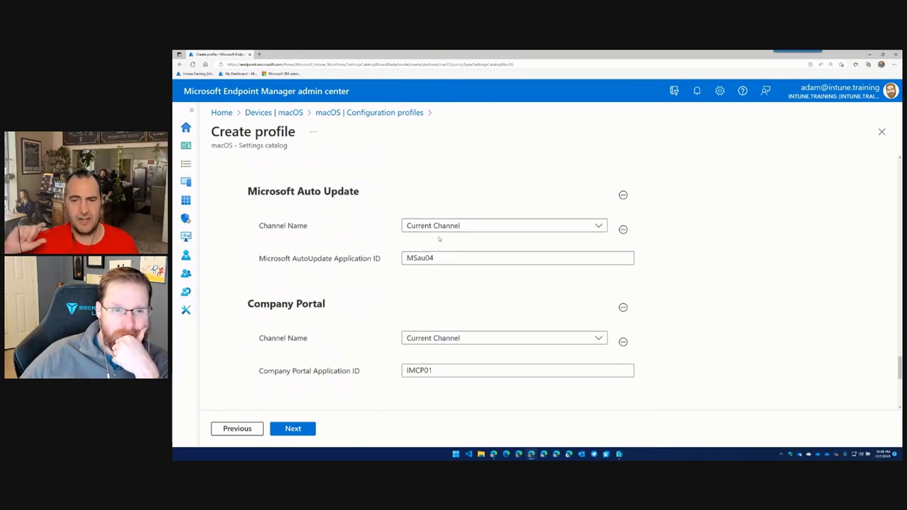
{"action": "scroll", "coordinate": [384, 323], "scroll_direction": "down", "scroll_amount": 1}
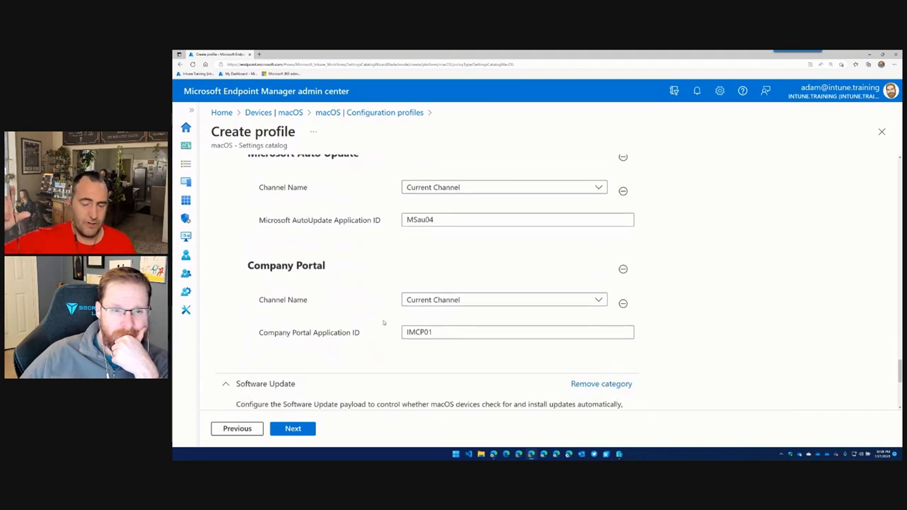
{"action": "scroll", "coordinate": [383, 322], "scroll_direction": "down", "scroll_amount": 1}
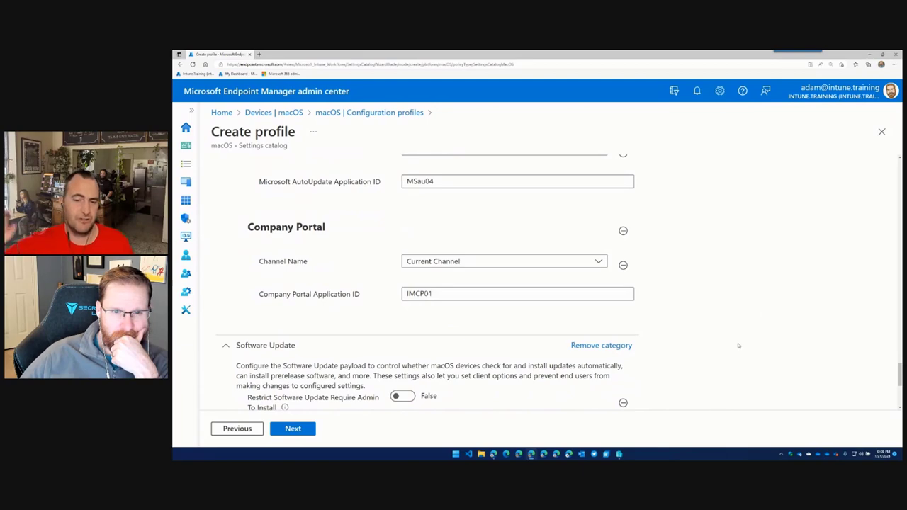
{"action": "left_click_drag", "start_coordinate": [898, 381], "coordinate": [893, 190]}
{"action": "scroll", "coordinate": [893, 190], "scroll_direction": "down", "scroll_amount": 7}
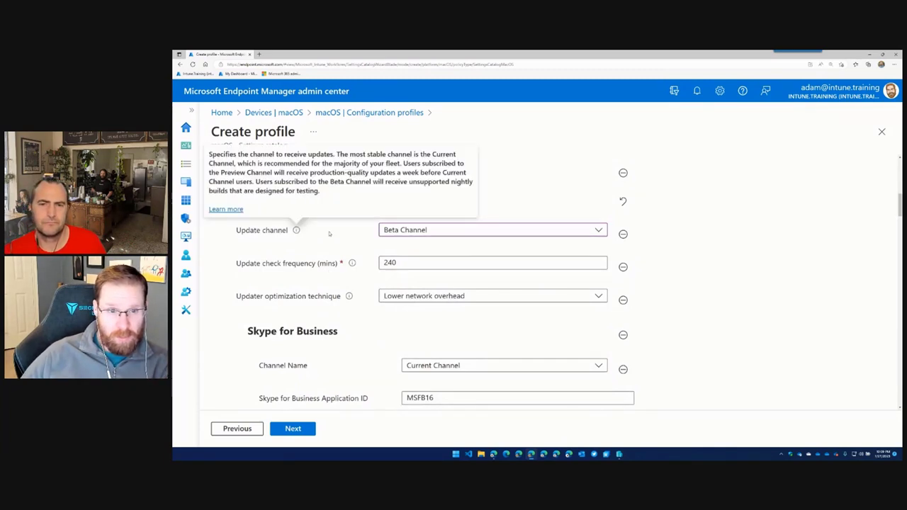
{"action": "left_click", "coordinate": [427, 234]}
{"action": "left_click", "coordinate": [427, 234]}
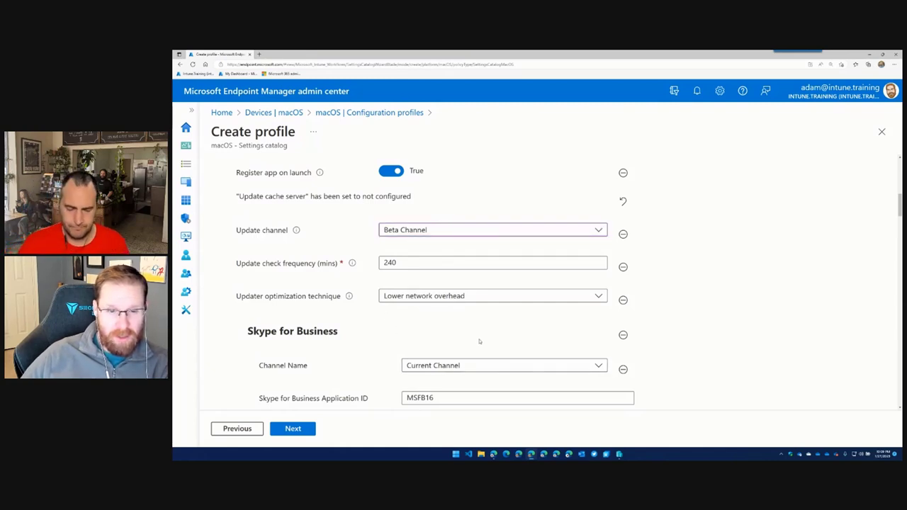
{"action": "scroll", "coordinate": [480, 342], "scroll_direction": "down", "scroll_amount": 1}
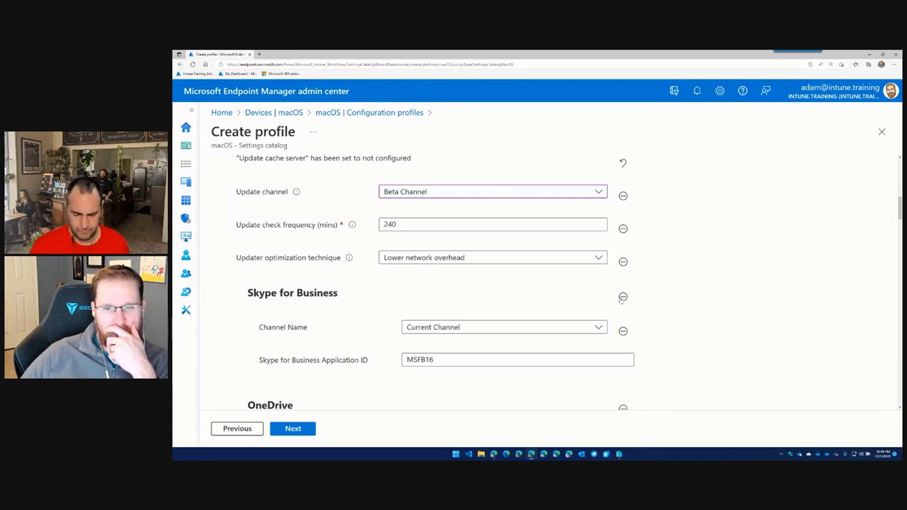
{"action": "scroll", "coordinate": [341, 322], "scroll_direction": "down", "scroll_amount": 1}
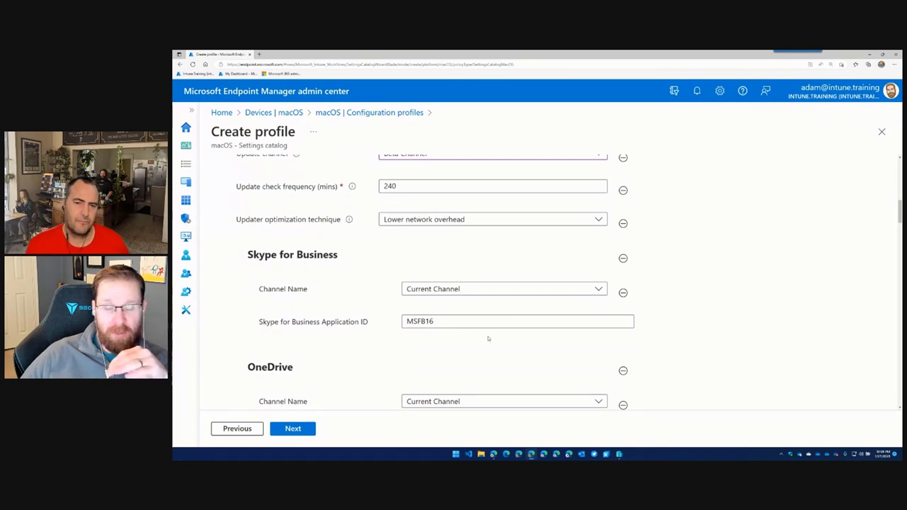
{"action": "scroll", "coordinate": [454, 322], "scroll_direction": "up", "scroll_amount": 1}
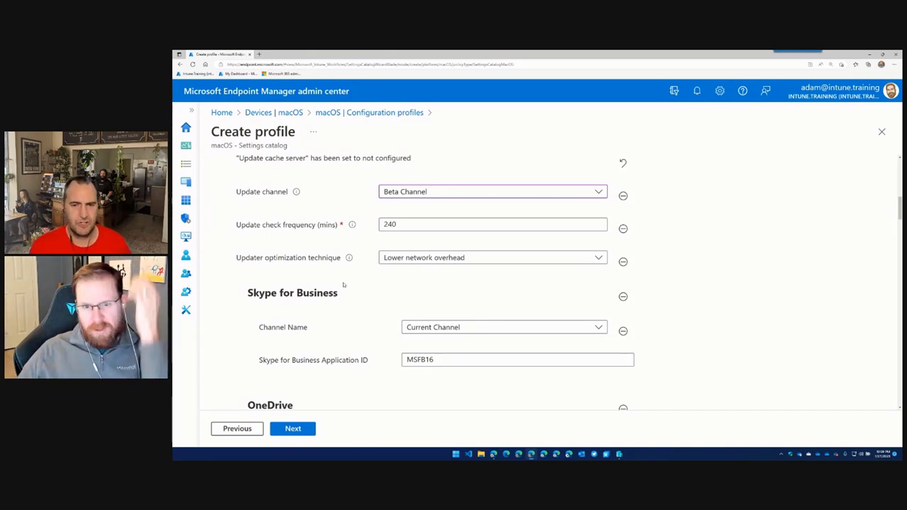
{"action": "mouse_move", "coordinate": [297, 192]}
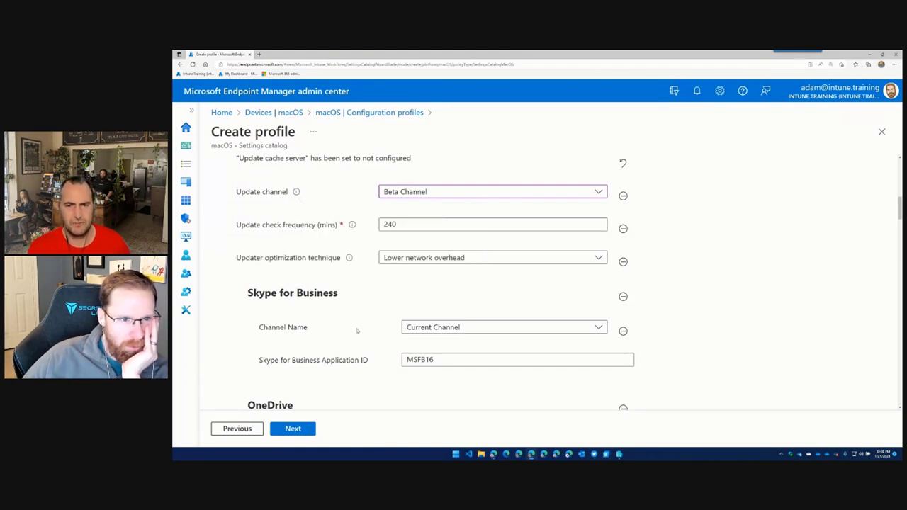
{"action": "scroll", "coordinate": [358, 331], "scroll_direction": "down", "scroll_amount": 1}
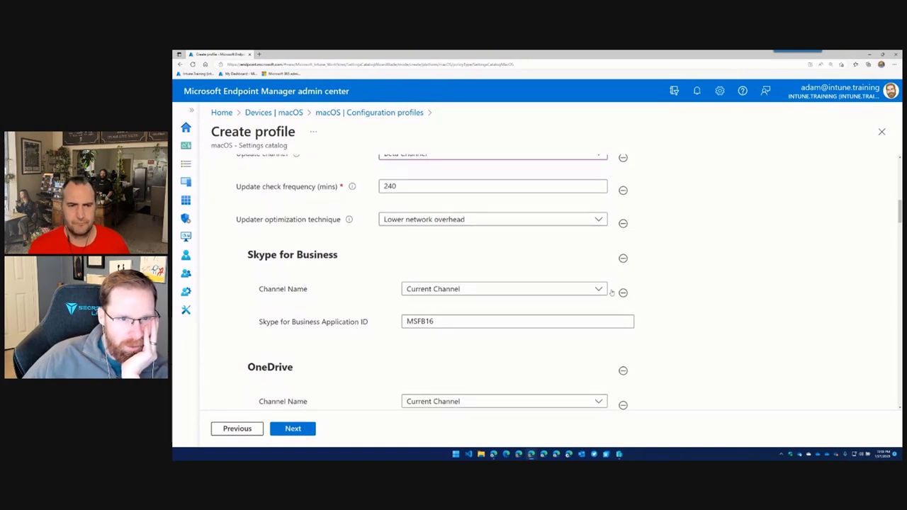
{"action": "scroll", "coordinate": [610, 291], "scroll_direction": "up", "scroll_amount": 1}
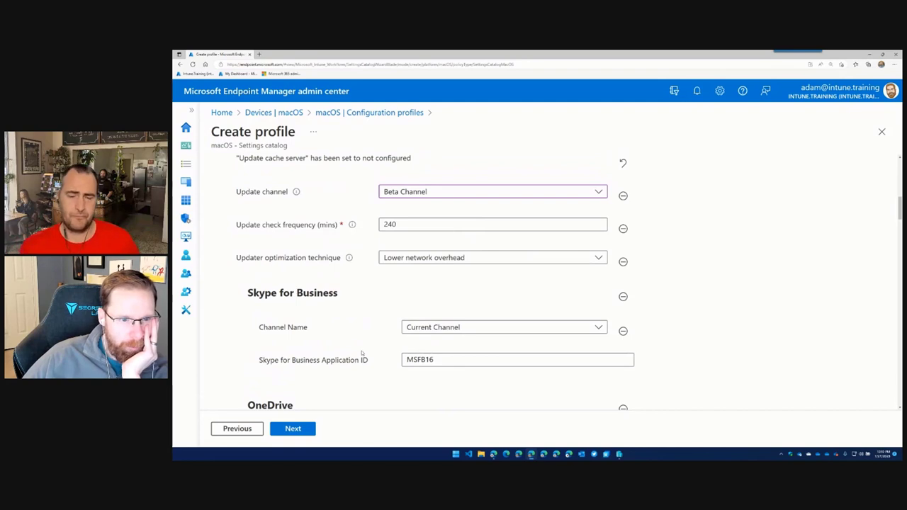
{"action": "scroll", "coordinate": [364, 353], "scroll_direction": "down", "scroll_amount": 1}
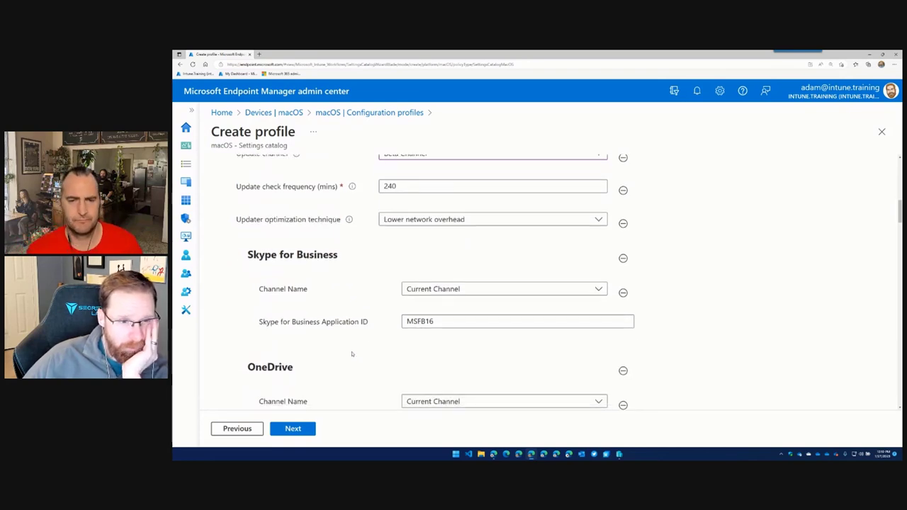
{"action": "scroll", "coordinate": [352, 354], "scroll_direction": "down", "scroll_amount": 2}
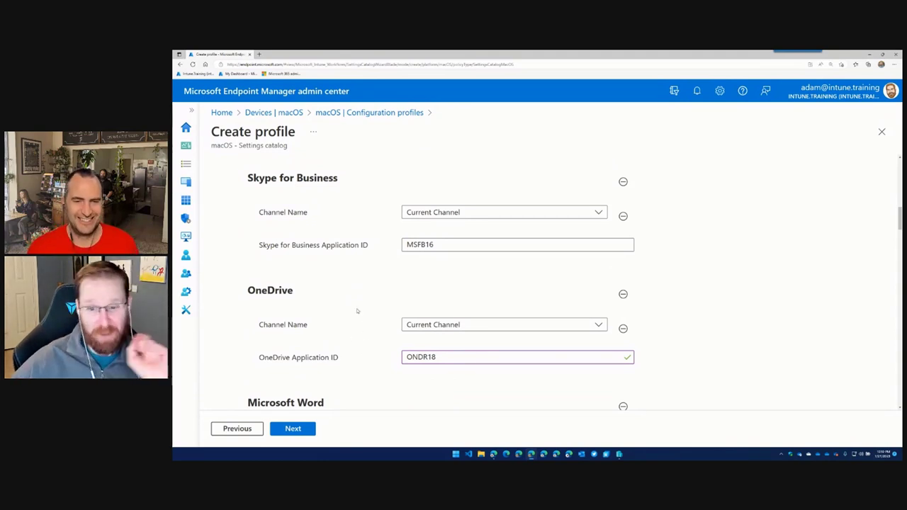
{"action": "scroll", "coordinate": [357, 310], "scroll_direction": "down", "scroll_amount": 15}
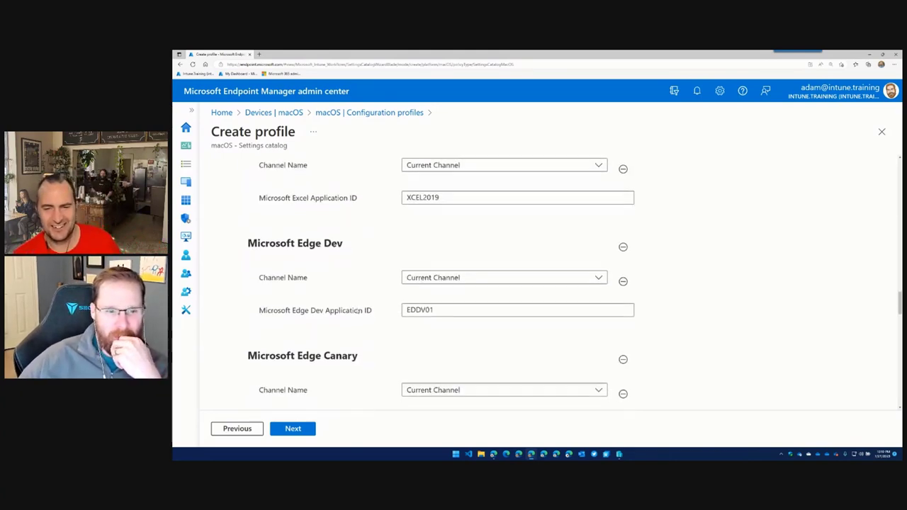
{"action": "scroll", "coordinate": [357, 310], "scroll_direction": "down", "scroll_amount": 10}
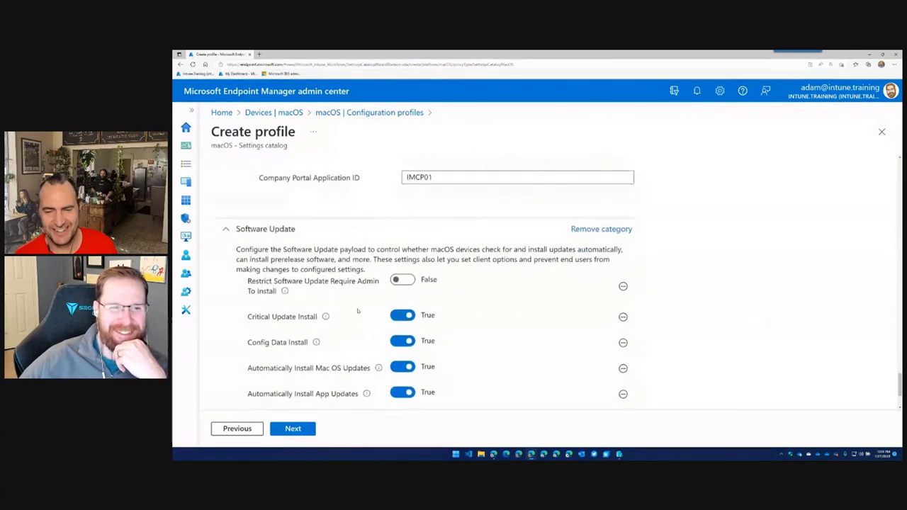
{"action": "scroll", "coordinate": [460, 305], "scroll_direction": "up", "scroll_amount": 1}
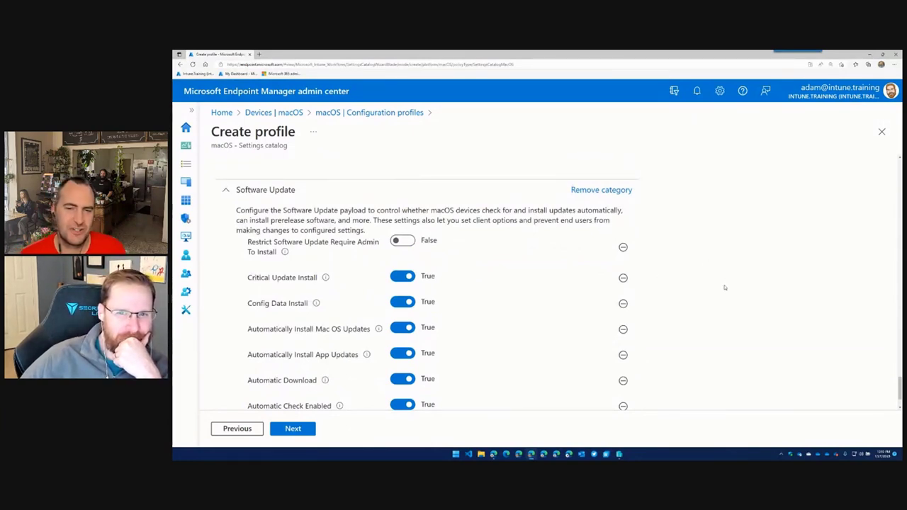
{"action": "scroll", "coordinate": [724, 287], "scroll_direction": "up", "scroll_amount": 1}
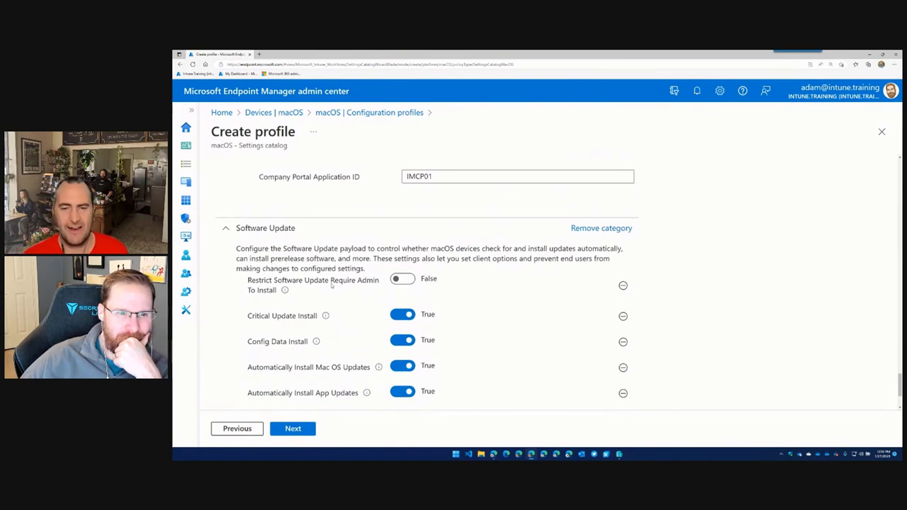
{"action": "left_click", "coordinate": [410, 283]}
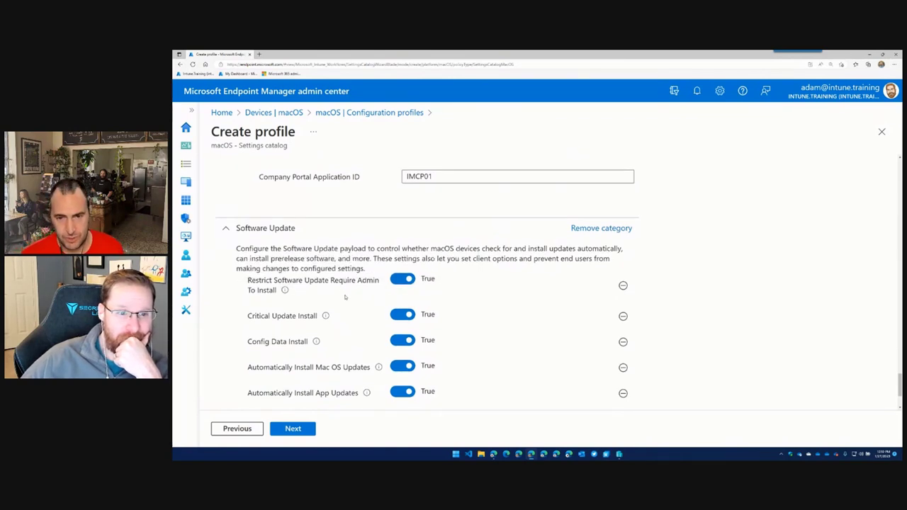
{"action": "left_click", "coordinate": [403, 280]}
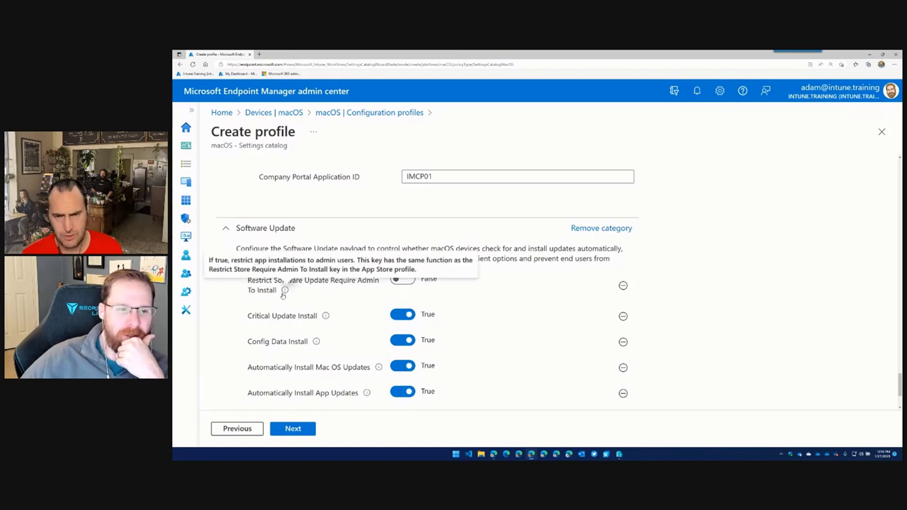
{"action": "scroll", "coordinate": [360, 295], "scroll_direction": "down", "scroll_amount": 2}
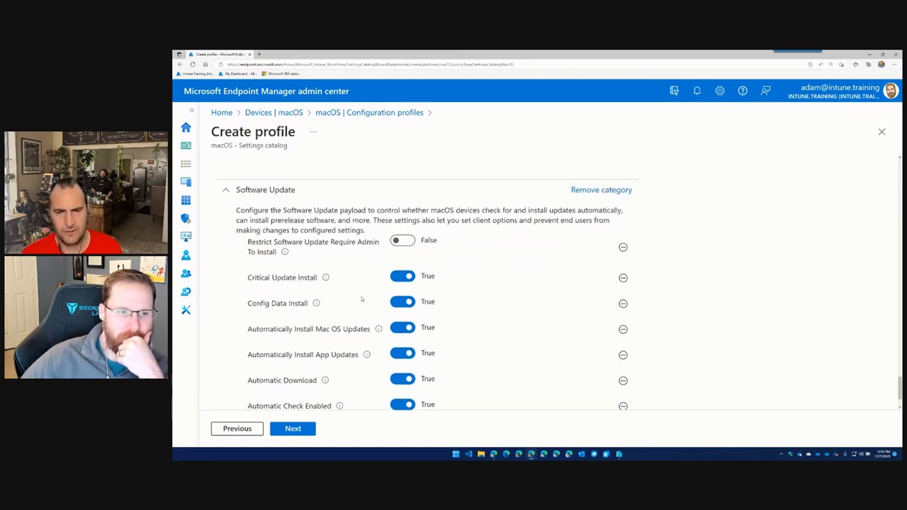
{"action": "mouse_move", "coordinate": [363, 303]}
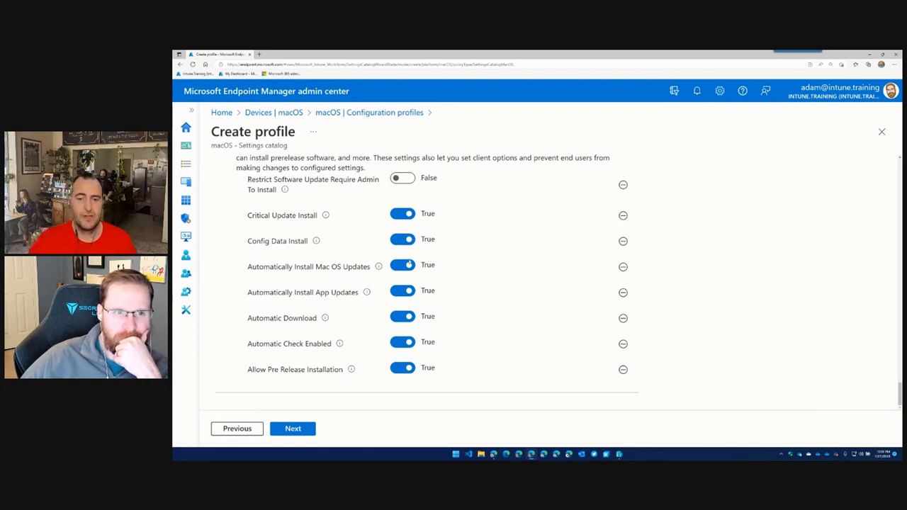
{"action": "scroll", "coordinate": [411, 263], "scroll_direction": "up", "scroll_amount": 3}
{"action": "scroll", "coordinate": [433, 287], "scroll_direction": "down", "scroll_amount": 3}
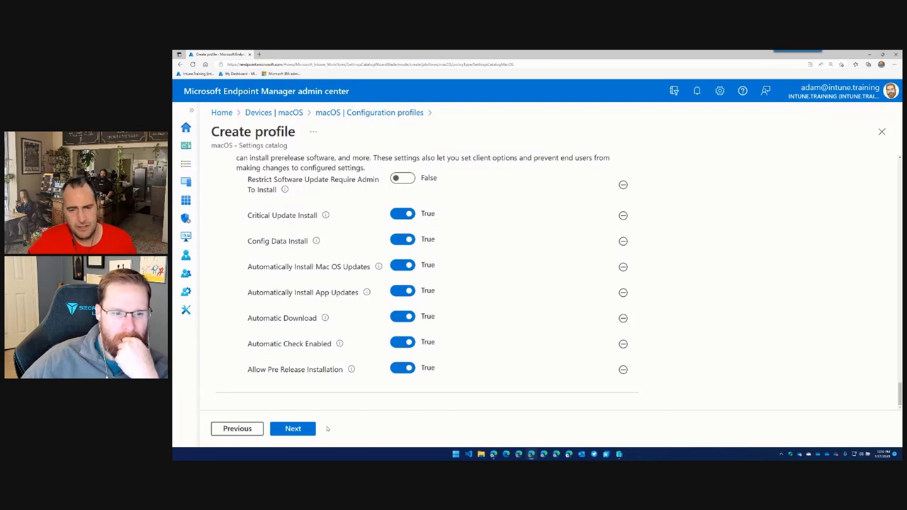
Move past Configuration settings and Scope tags, then assign the profile to All devices
{"action": "left_click", "coordinate": [312, 428]}
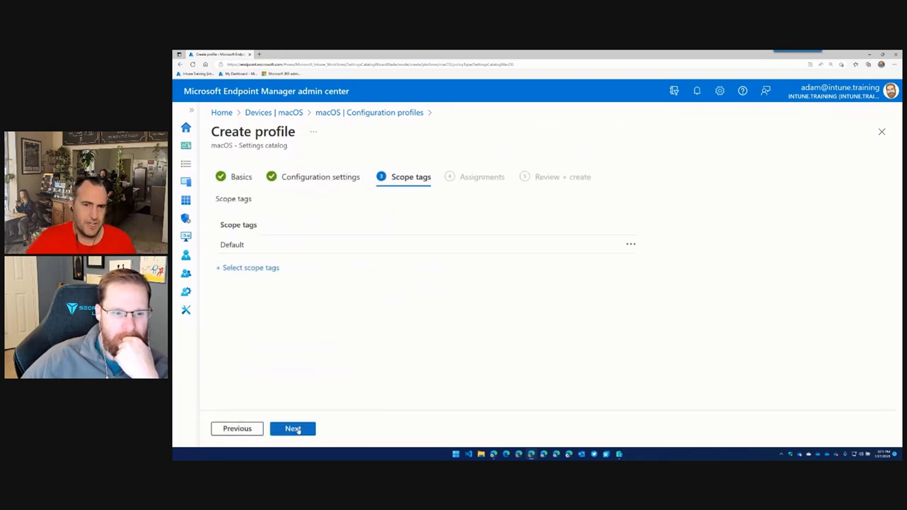
{"action": "left_click", "coordinate": [302, 430]}
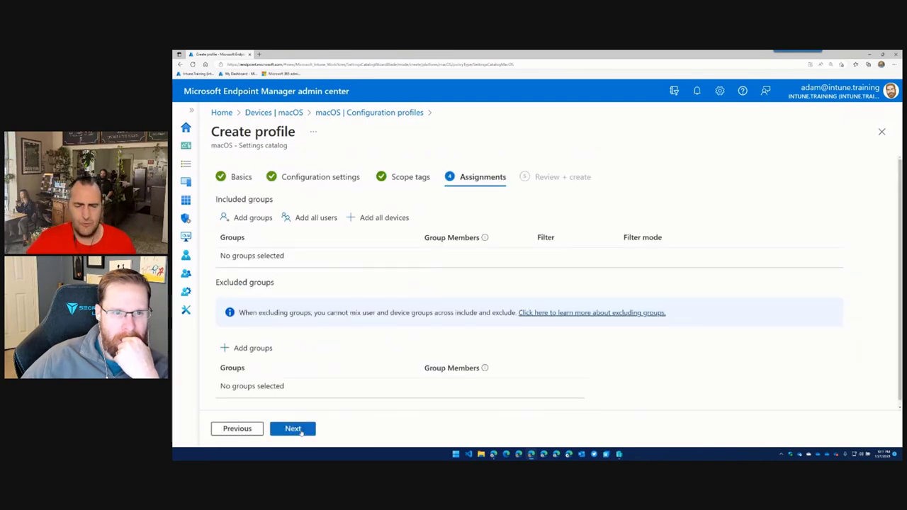
{"action": "left_click", "coordinate": [370, 220]}
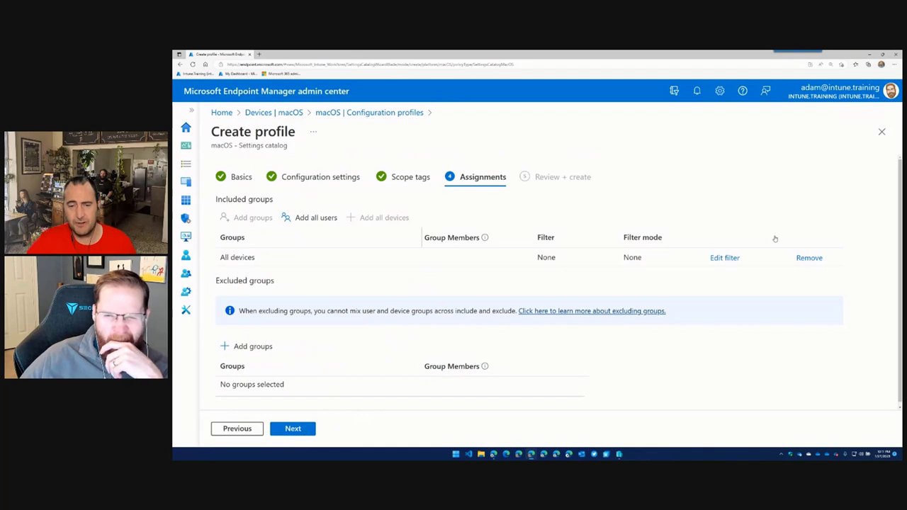
Apply the macOS filter to All devices as an include filter, then continue to review
{"action": "left_click", "coordinate": [728, 259]}
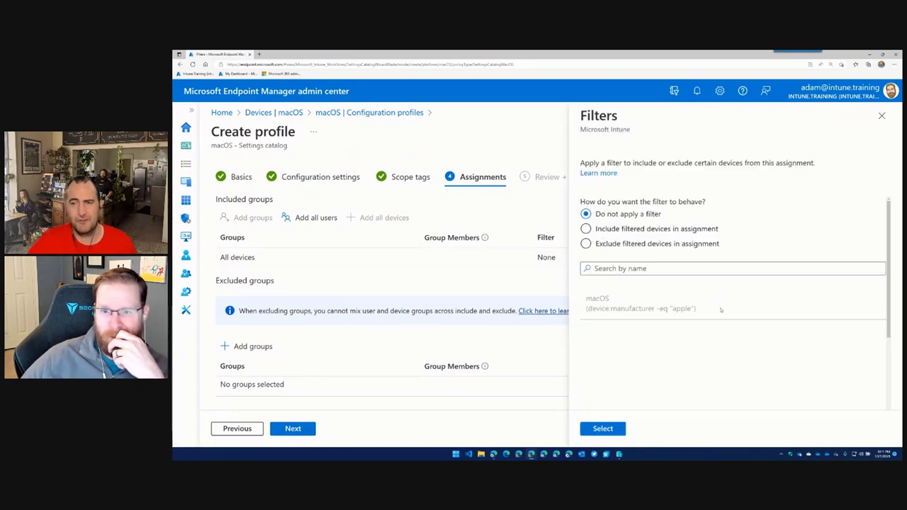
{"action": "left_click", "coordinate": [586, 229]}
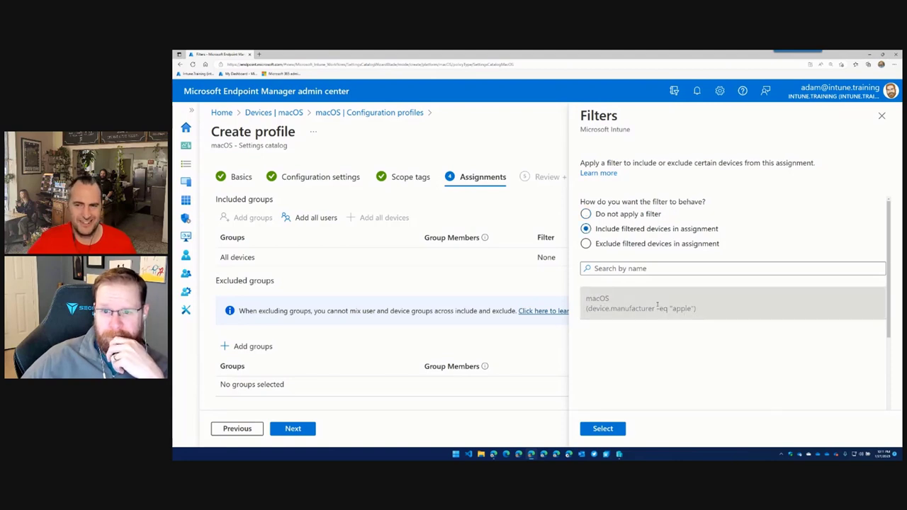
{"action": "scroll", "coordinate": [636, 373], "scroll_direction": "down", "scroll_amount": 1}
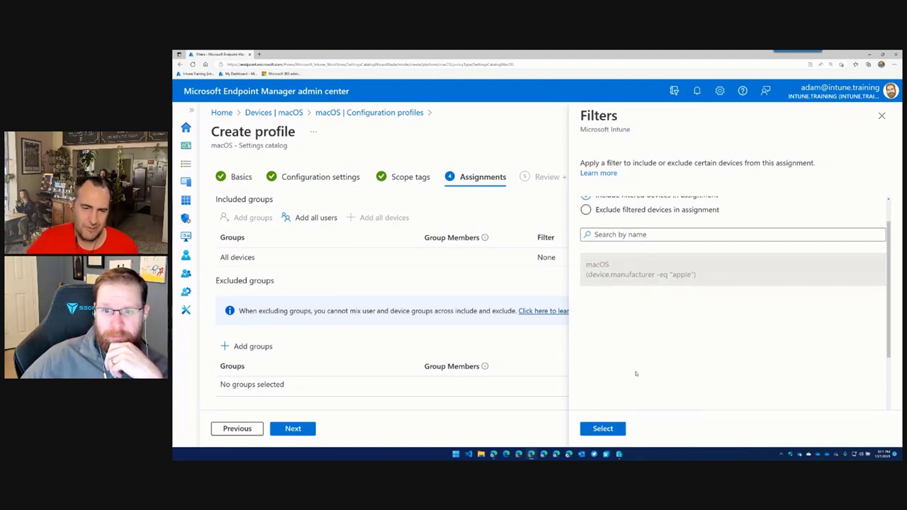
{"action": "left_click", "coordinate": [640, 281]}
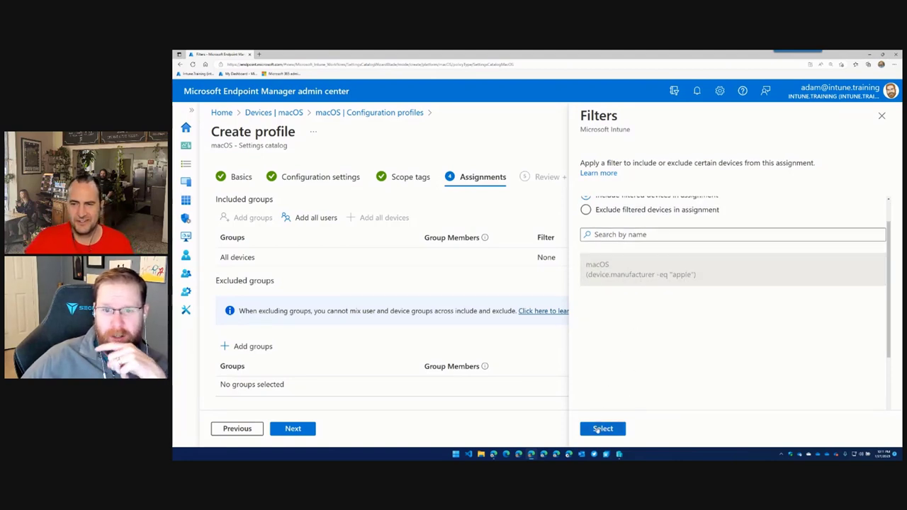
{"action": "left_click", "coordinate": [601, 430]}
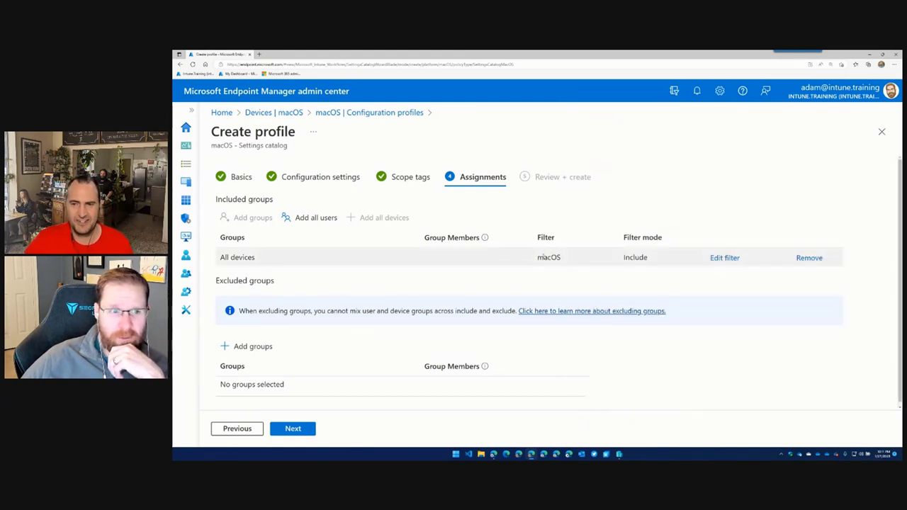
{"action": "scroll", "coordinate": [298, 368], "scroll_direction": "down", "scroll_amount": 1}
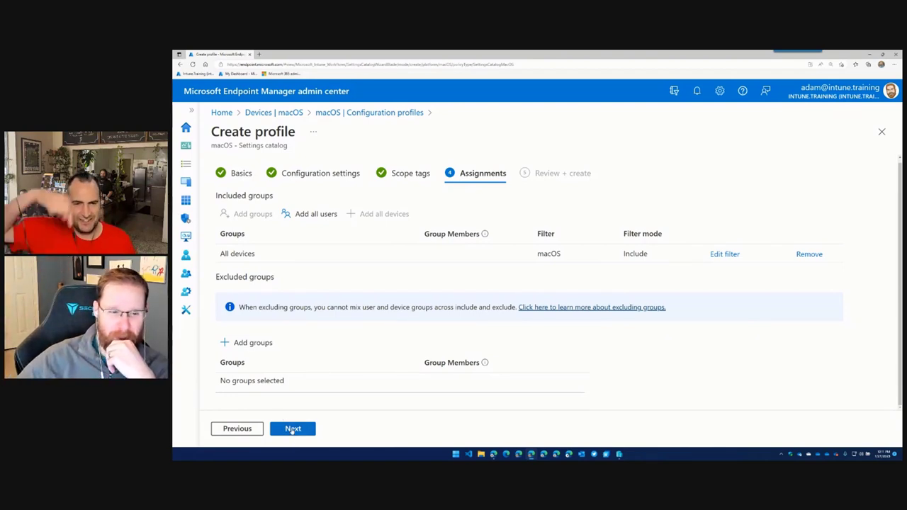
{"action": "left_click", "coordinate": [295, 430]}
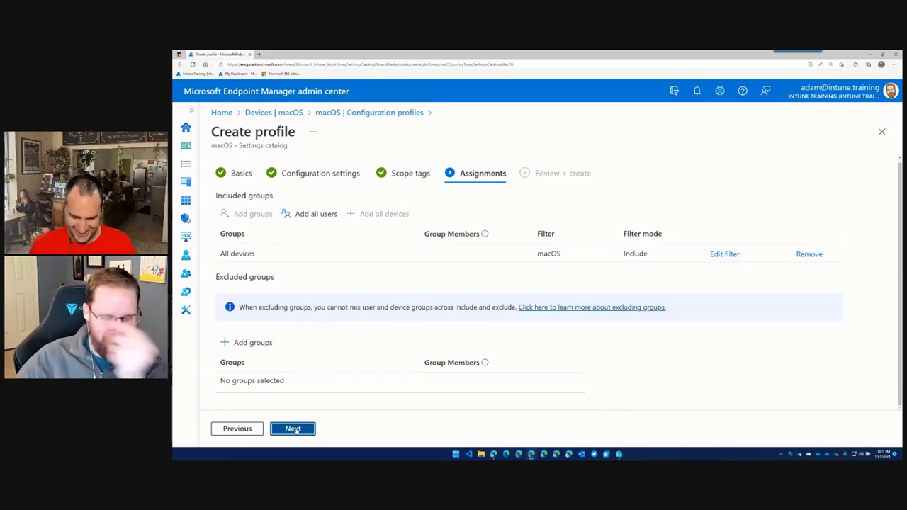
Reach Review + create and create the MacOS Thingamajigs Settings Catalog profile
{"action": "left_click", "coordinate": [292, 429]}
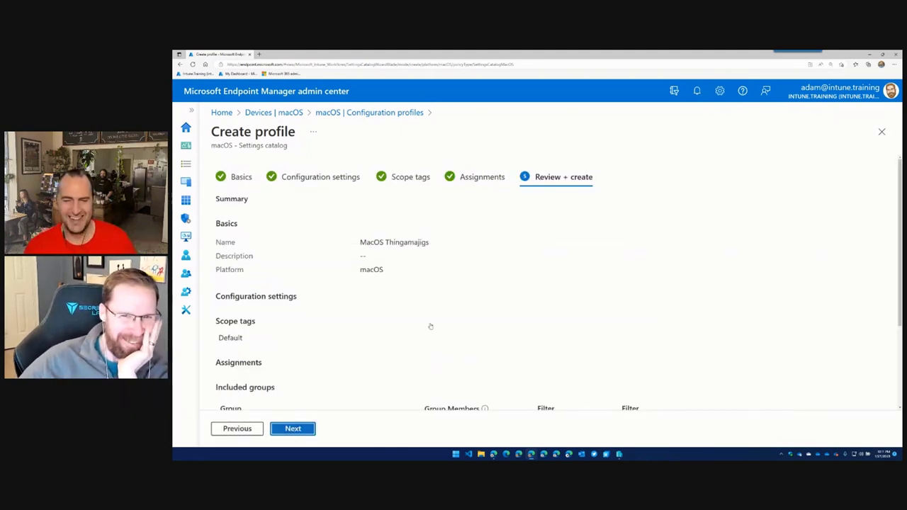
{"action": "left_click", "coordinate": [295, 430]}
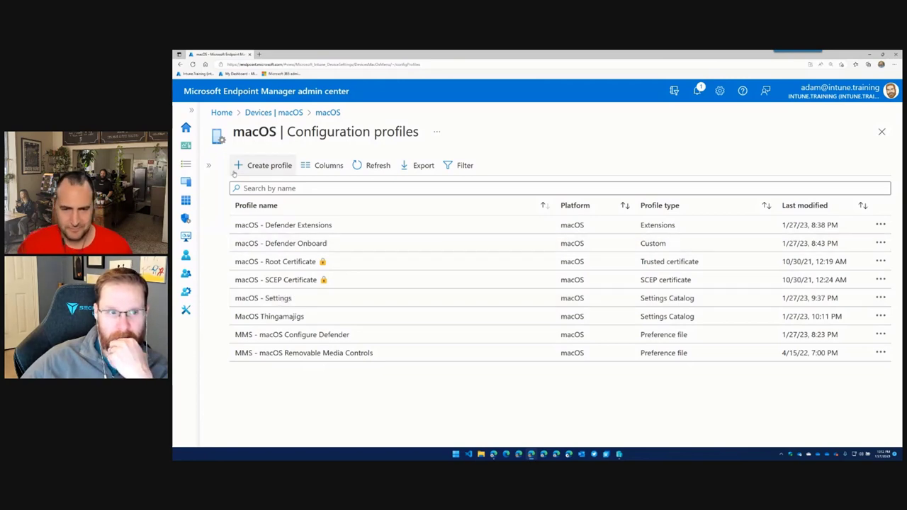
Go to Devices and list the macOS devices under By platform
{"action": "left_click", "coordinate": [212, 169]}
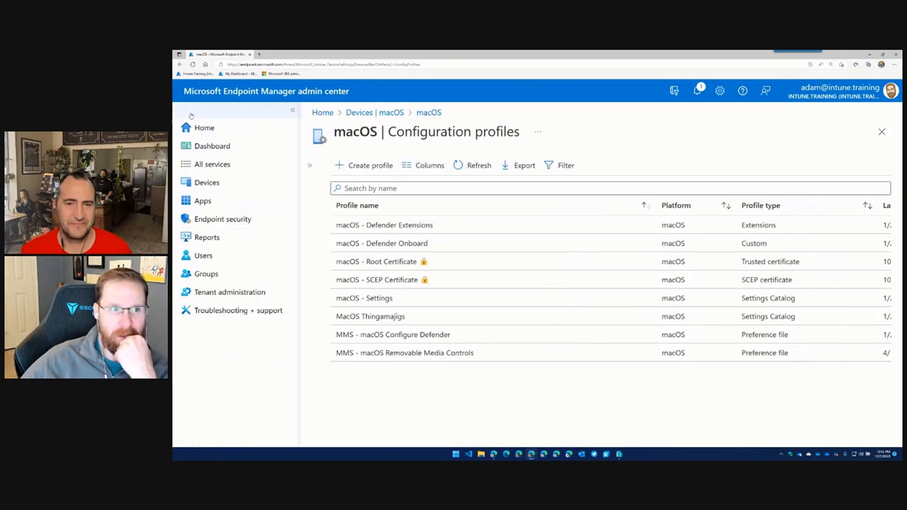
{"action": "left_click", "coordinate": [213, 182]}
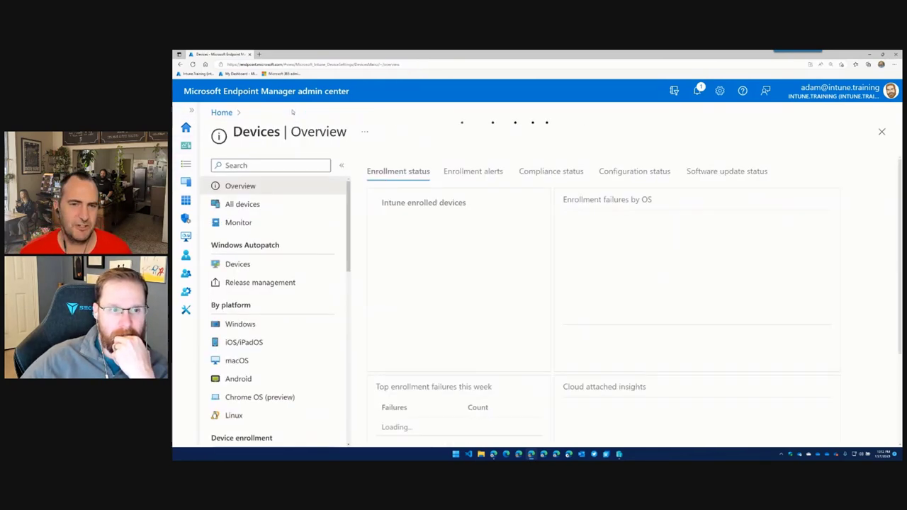
{"action": "left_click", "coordinate": [256, 361]}
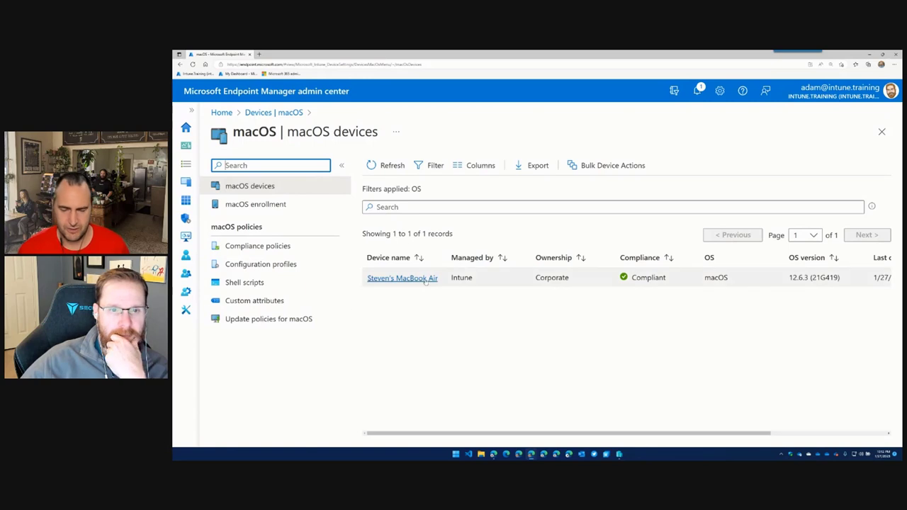
{"action": "left_click", "coordinate": [425, 280]}
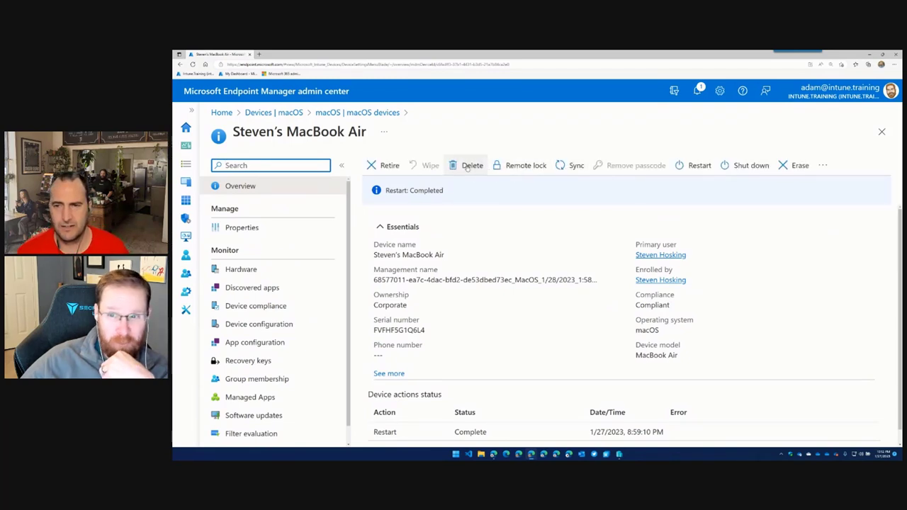
{"action": "left_click", "coordinate": [573, 166]}
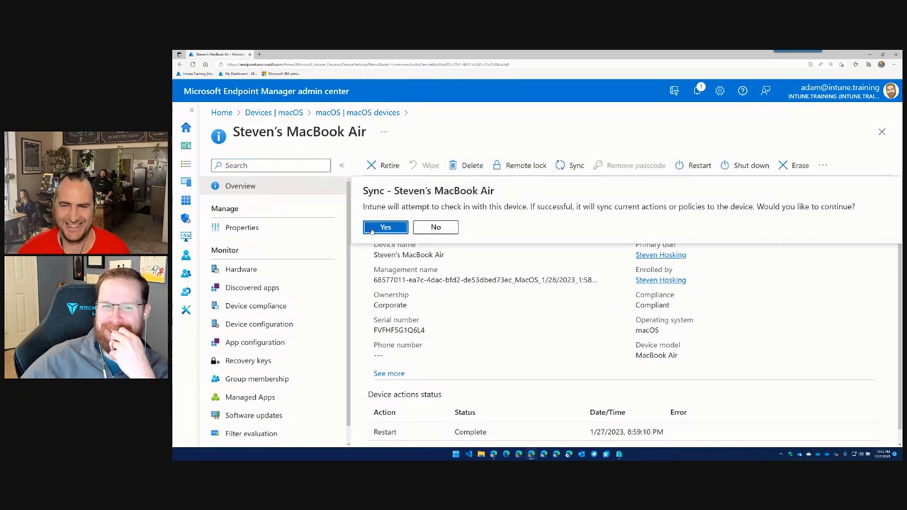
{"action": "left_click", "coordinate": [385, 227]}
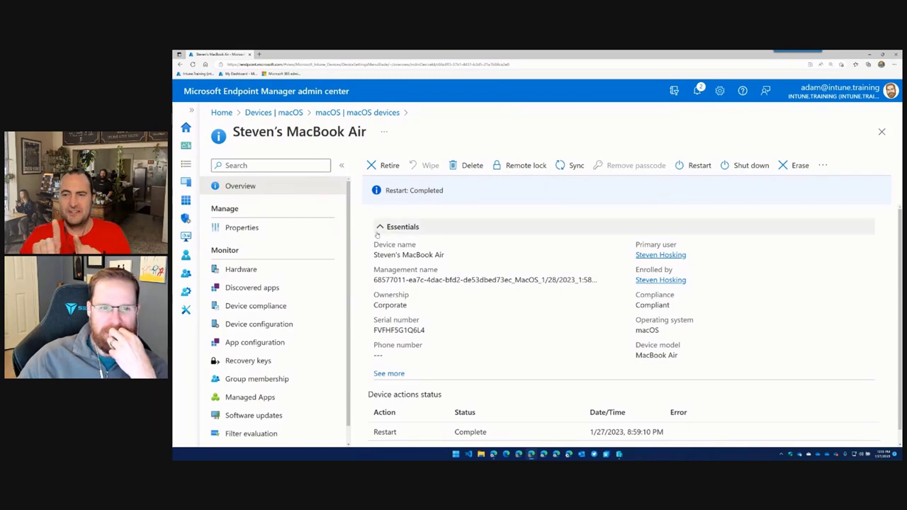
{"action": "left_click", "coordinate": [571, 168]}
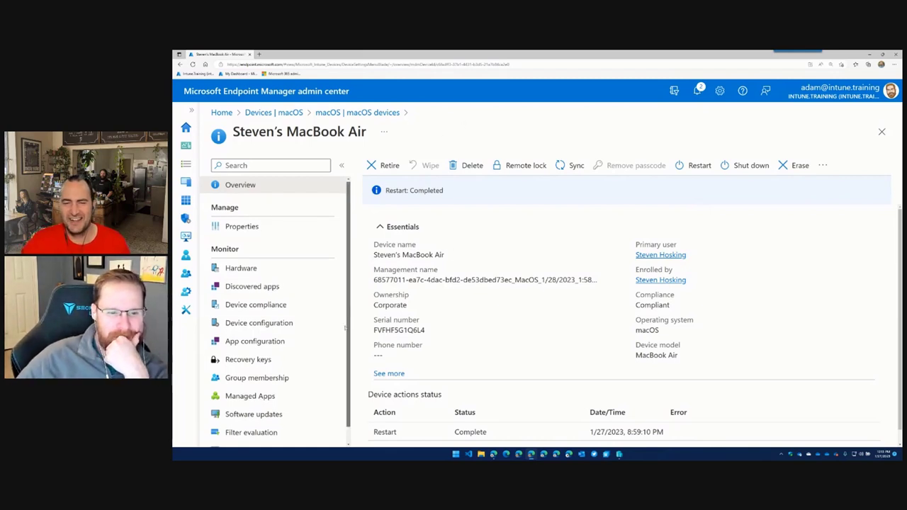
{"action": "scroll", "coordinate": [344, 333], "scroll_direction": "down", "scroll_amount": 1}
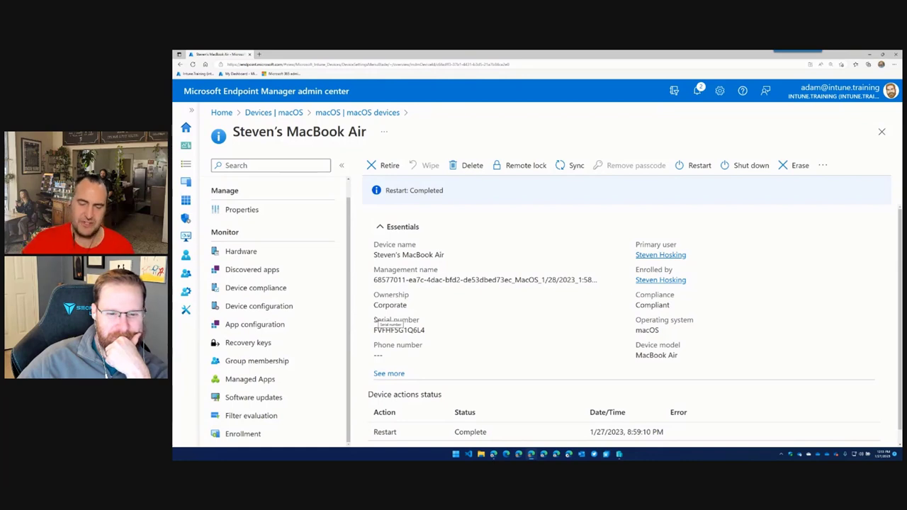
Cancel an extra sync request, then send a confirmed remote Restart to the MacBook Air
{"action": "left_click", "coordinate": [574, 168]}
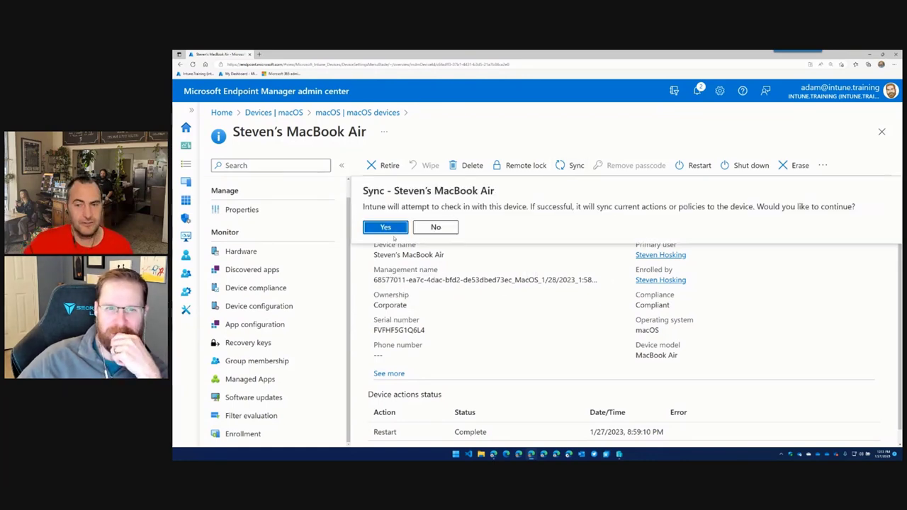
{"action": "left_click", "coordinate": [445, 228]}
{"action": "left_click", "coordinate": [695, 165]}
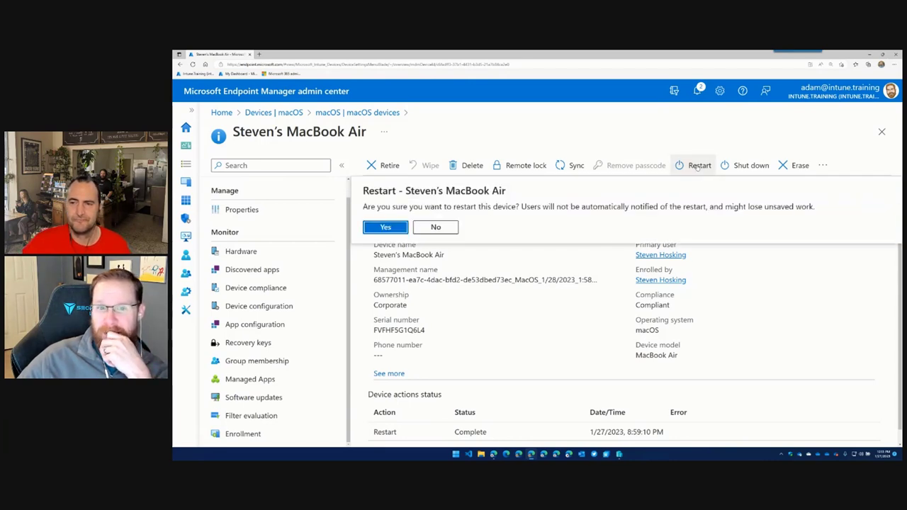
{"action": "left_click", "coordinate": [381, 225]}
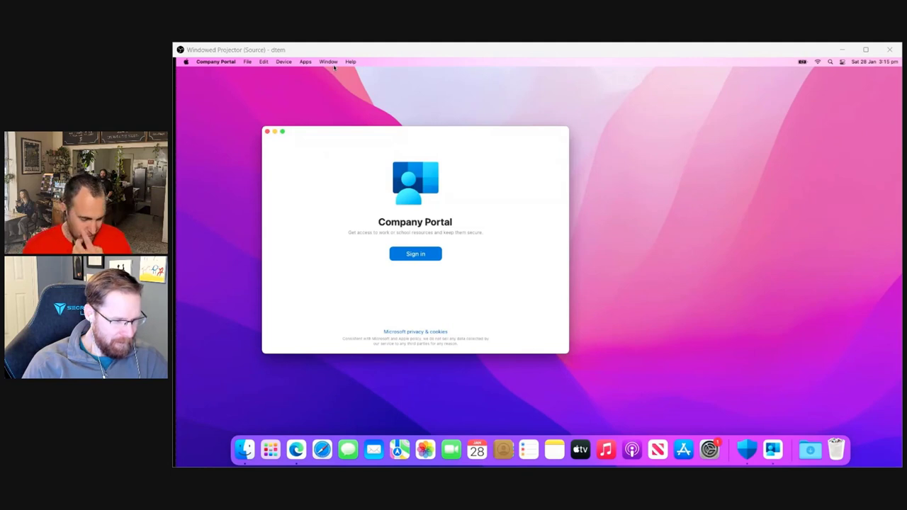
Start the Company Portal sign-in, then run Help > Check for updates to launch Microsoft AutoUpdate
{"action": "left_click", "coordinate": [418, 256]}
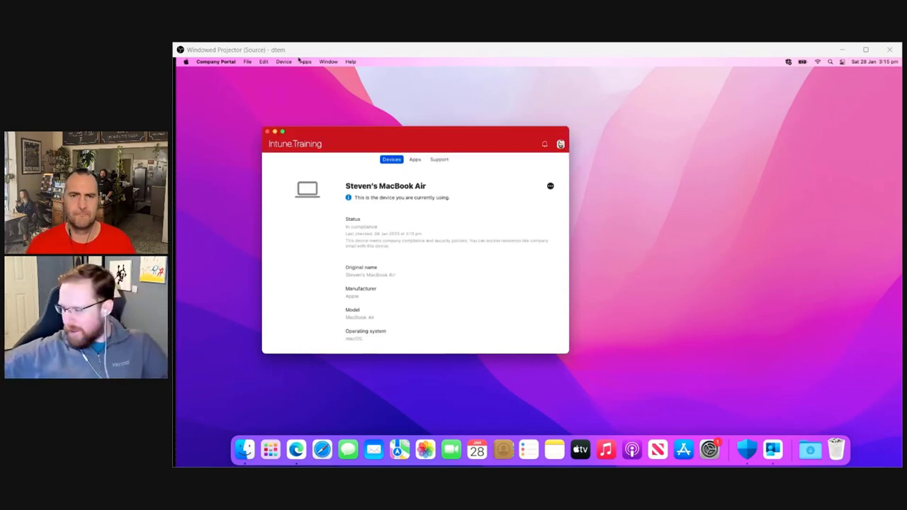
{"action": "left_click", "coordinate": [328, 62]}
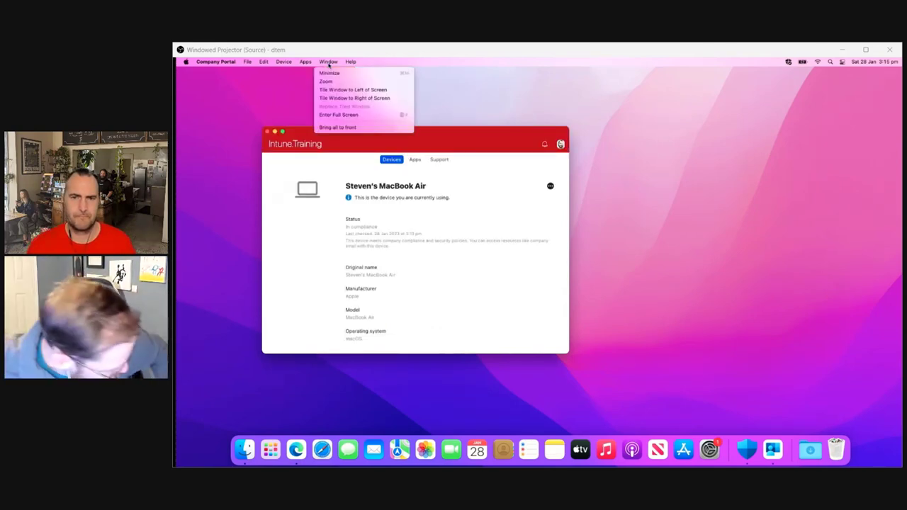
{"action": "mouse_move", "coordinate": [351, 62]}
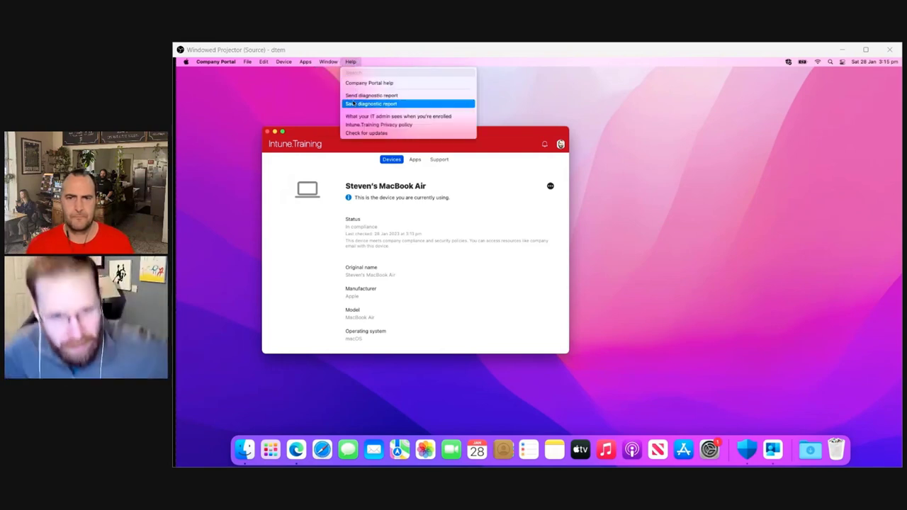
{"action": "left_click", "coordinate": [358, 134]}
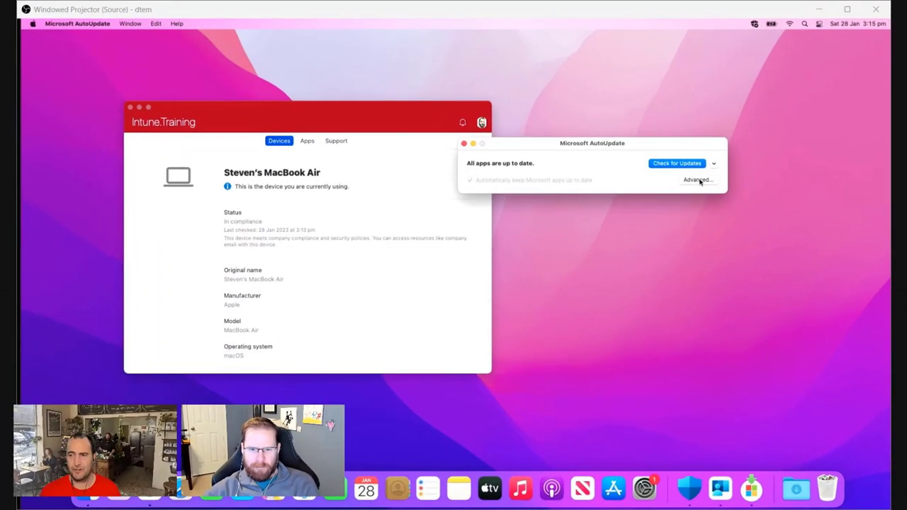
Show AutoUpdate's Advanced preferences with Beta Channel and automatic installs, then launch System Preferences
{"action": "left_click", "coordinate": [739, 192]}
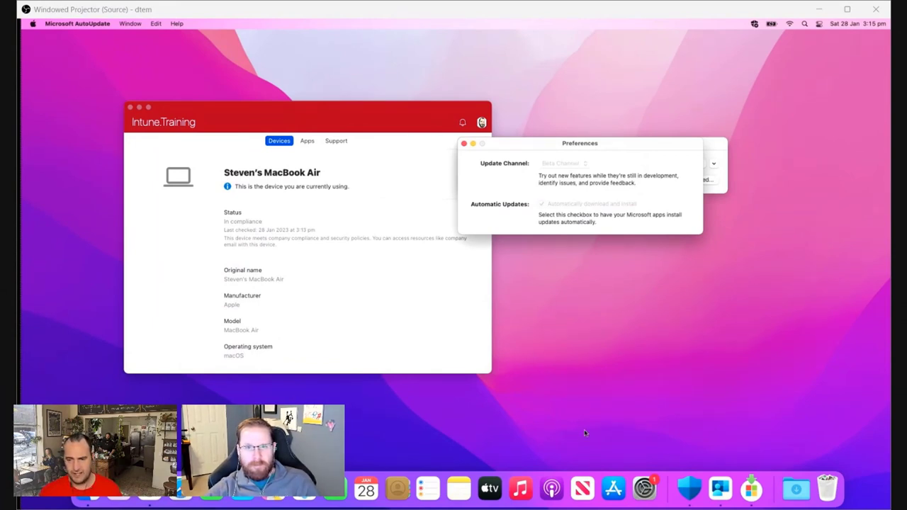
{"action": "left_click", "coordinate": [644, 487]}
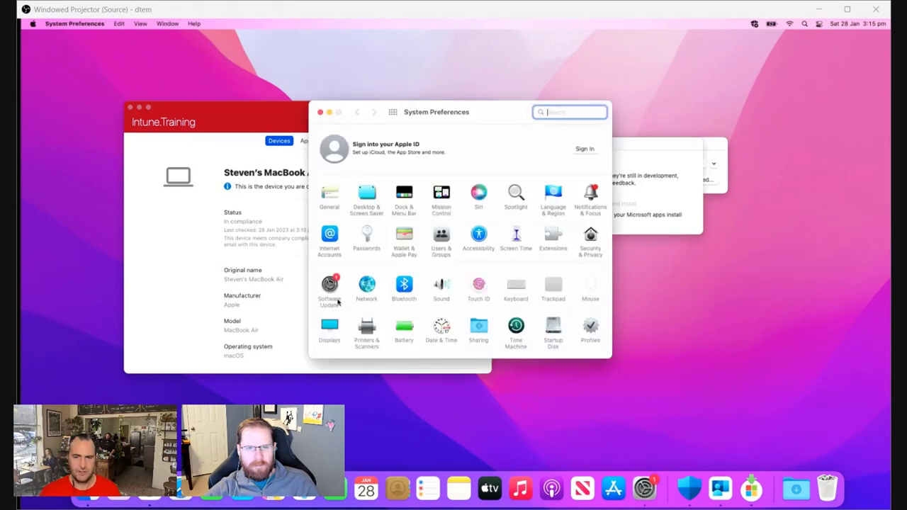
Verify all Software Update automatic-update options are enforced on, then return to AutoUpdate preferences
{"action": "left_click", "coordinate": [329, 286]}
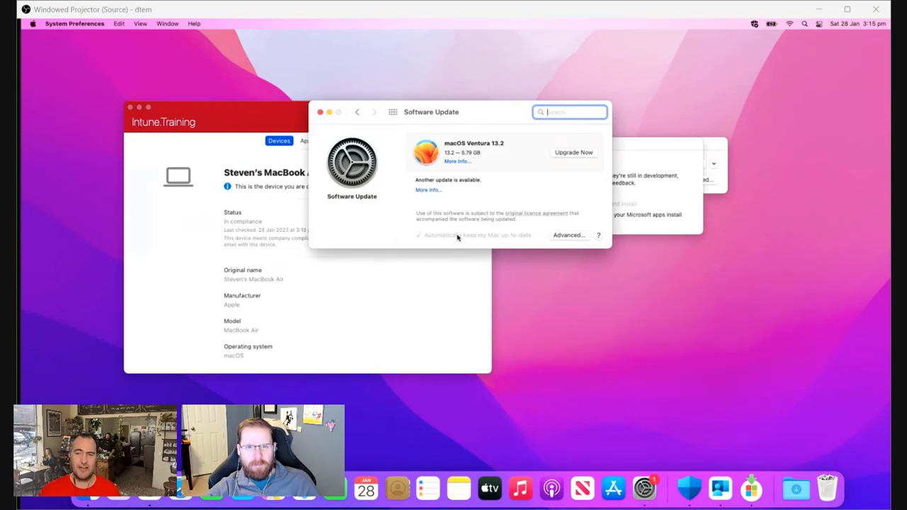
{"action": "left_click", "coordinate": [571, 238]}
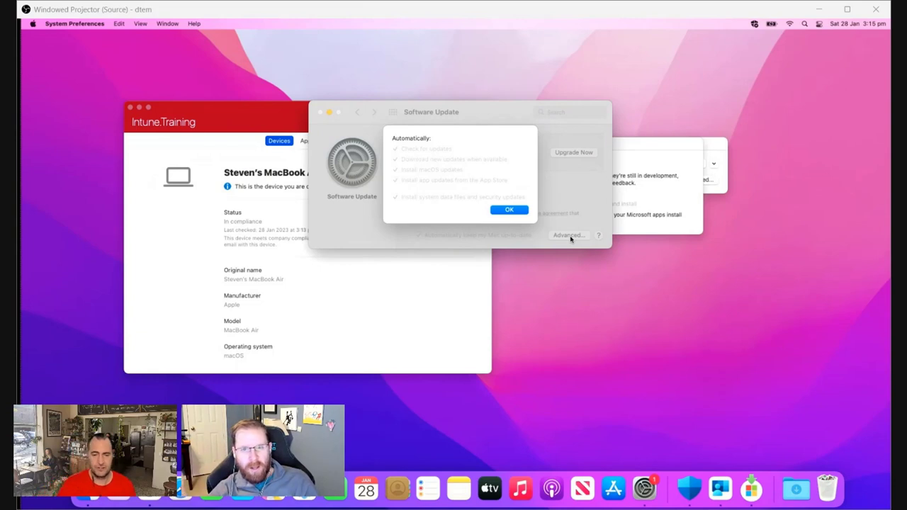
{"action": "left_click", "coordinate": [508, 209]}
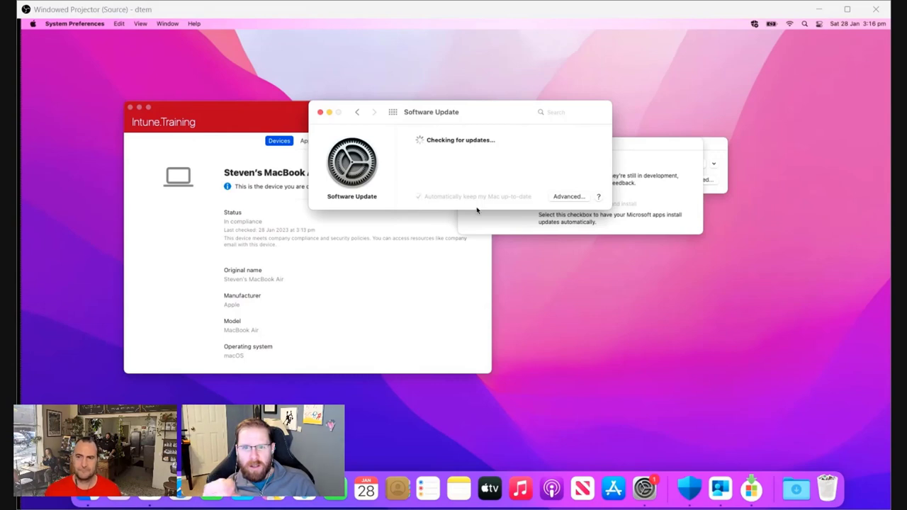
{"action": "left_click", "coordinate": [477, 212]}
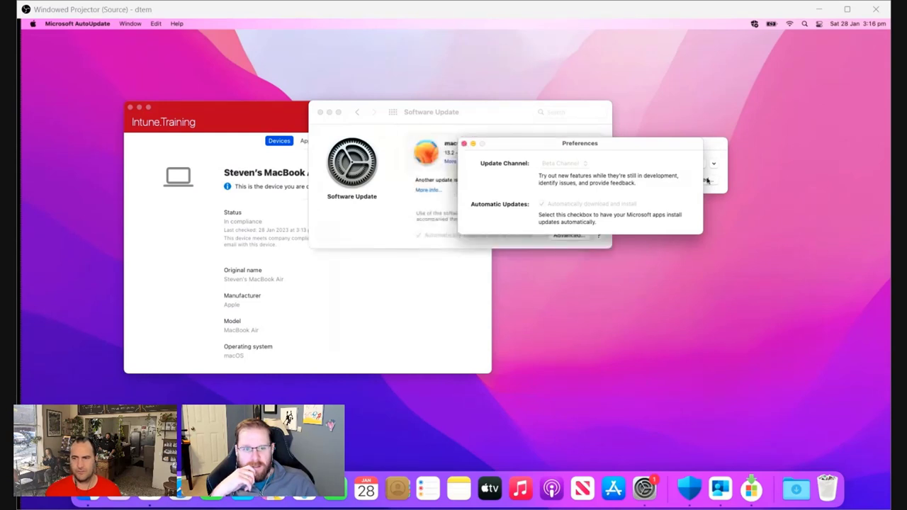
Close AutoUpdate preferences, list AutoUpdate, Company Portal and Defender as up to date, then switch to Company Portal
{"action": "left_click", "coordinate": [464, 144]}
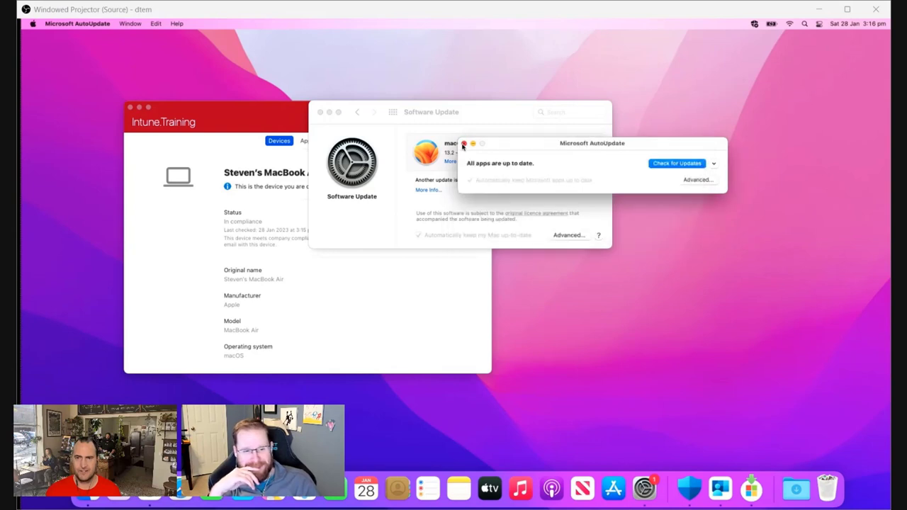
{"action": "left_click", "coordinate": [714, 164]}
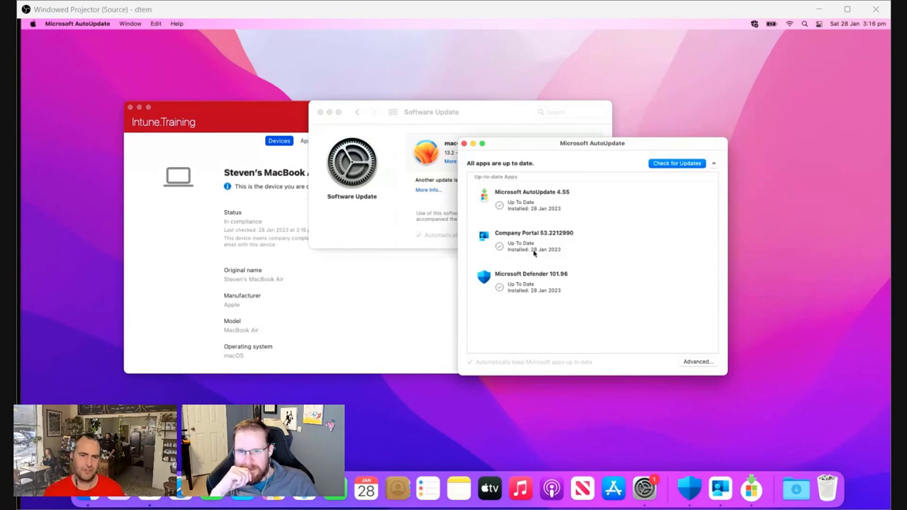
{"action": "left_click", "coordinate": [248, 127]}
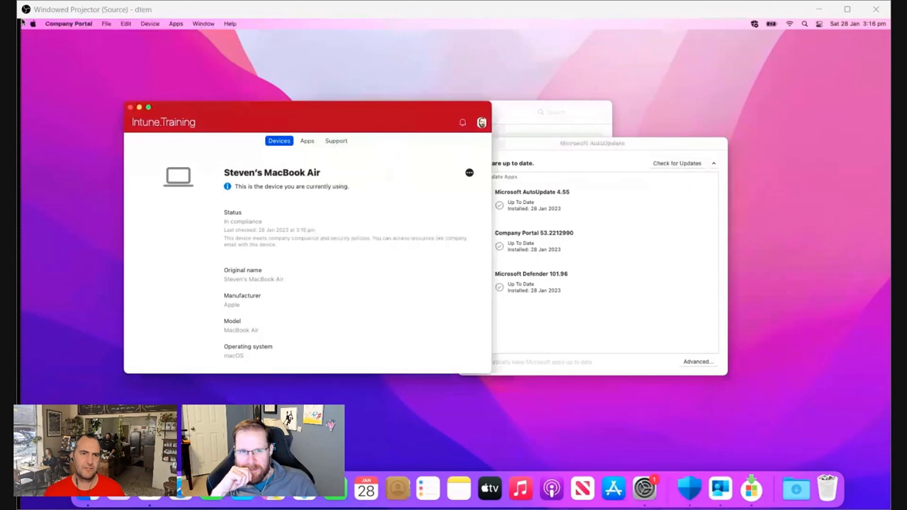
Open Company Portal's Preferences, review them, and close the window
{"action": "left_click", "coordinate": [68, 24]}
{"action": "left_click", "coordinate": [62, 47]}
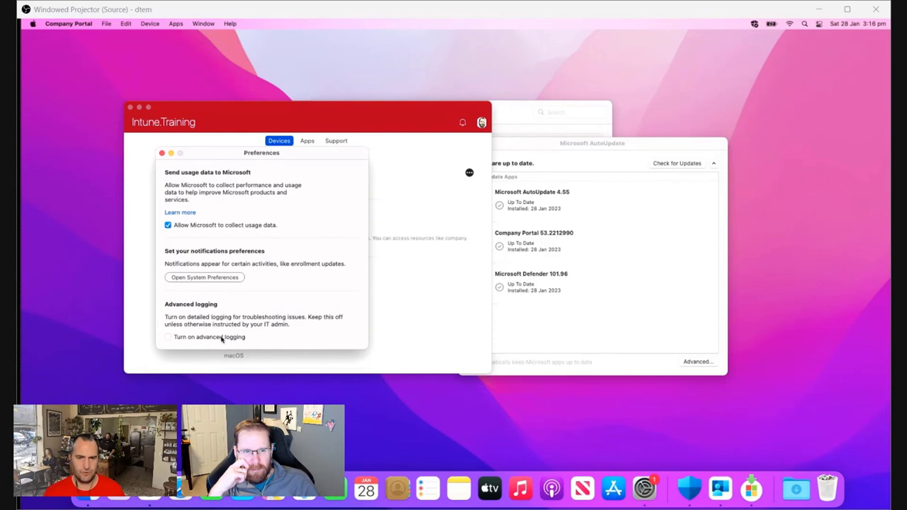
{"action": "left_click", "coordinate": [162, 154]}
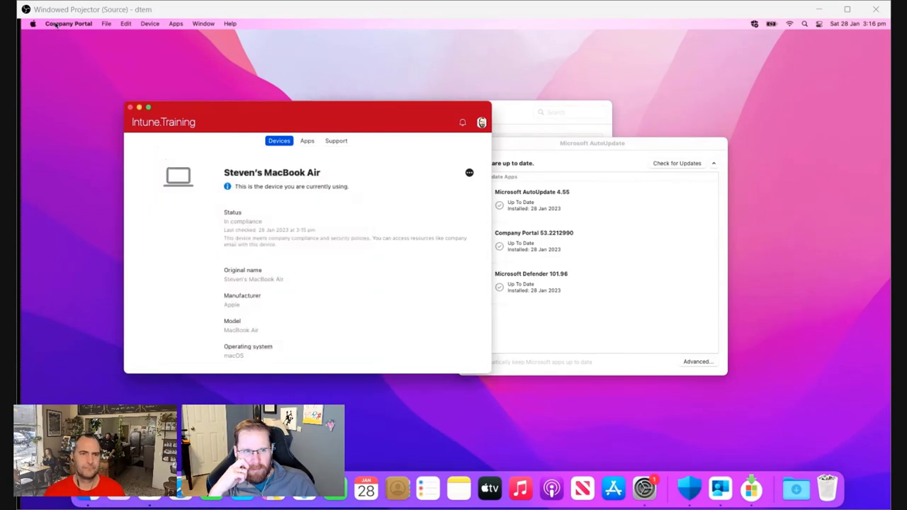
Browse Company Portal's menu bar menus, then bring the Microsoft AutoUpdate window back to the front
{"action": "left_click", "coordinate": [55, 25]}
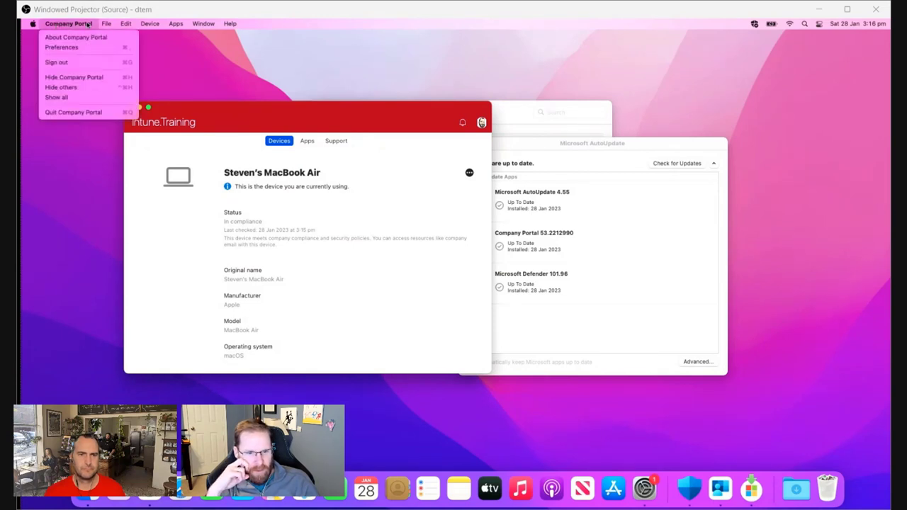
{"action": "mouse_move", "coordinate": [105, 26]}
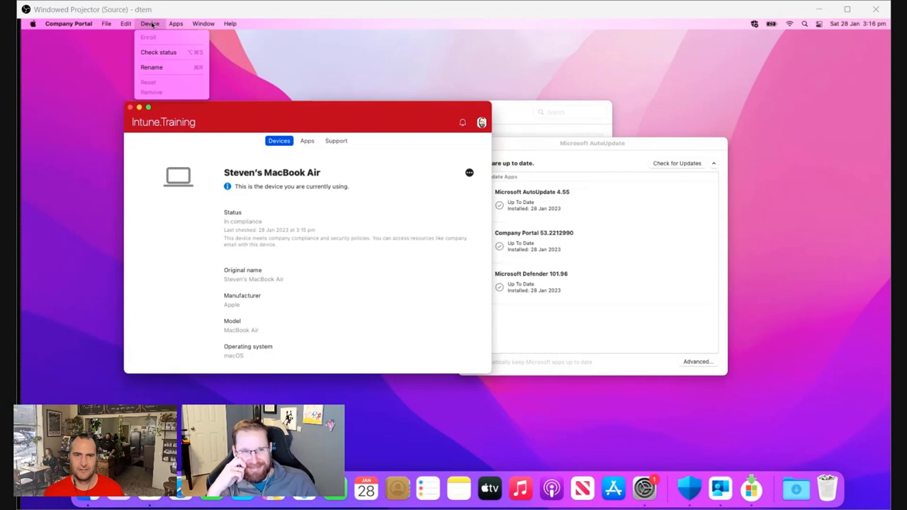
{"action": "mouse_move", "coordinate": [171, 25]}
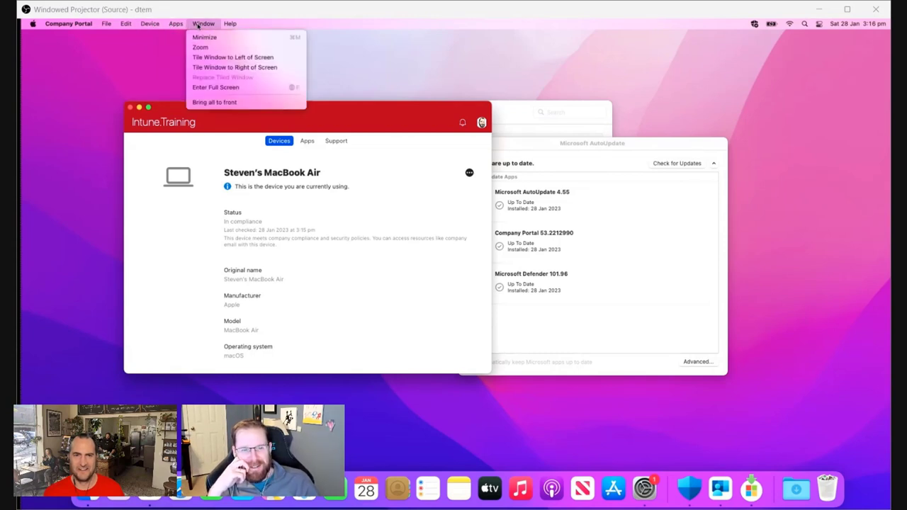
{"action": "mouse_move", "coordinate": [223, 25]}
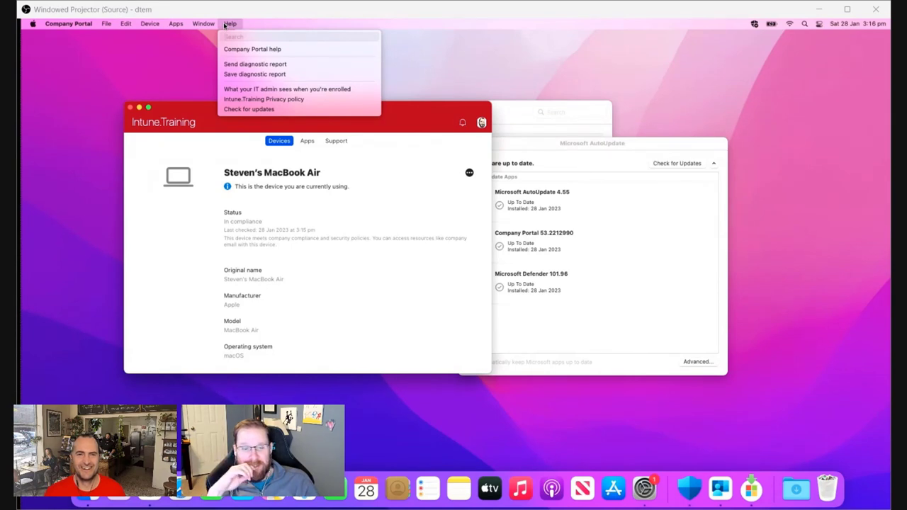
{"action": "left_click", "coordinate": [60, 75]}
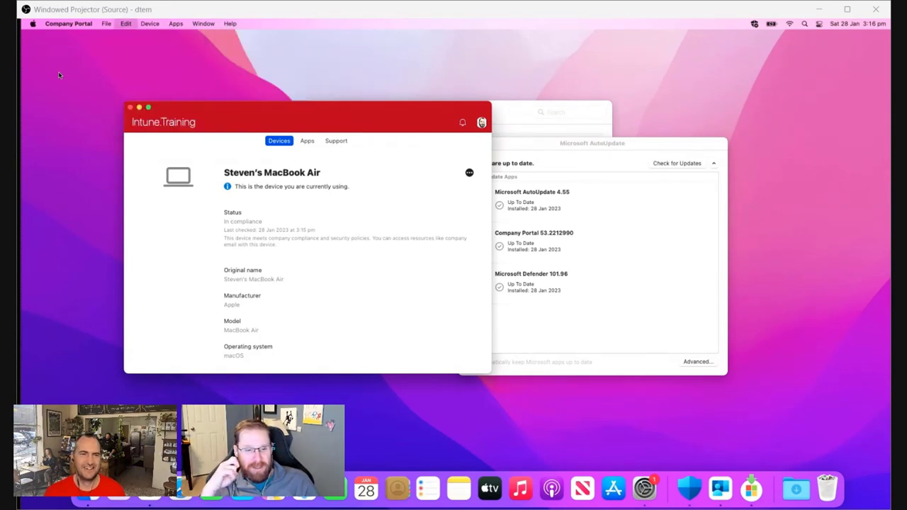
{"action": "left_click", "coordinate": [203, 263]}
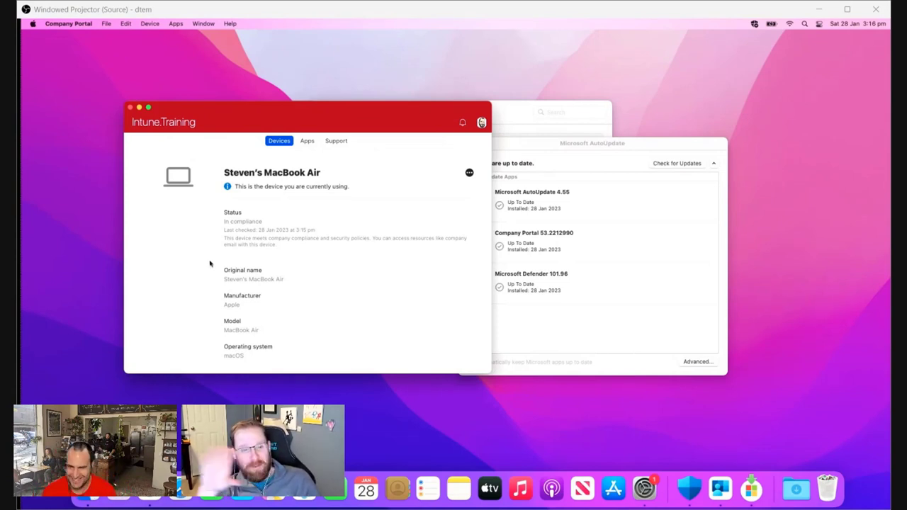
{"action": "left_click", "coordinate": [617, 299]}
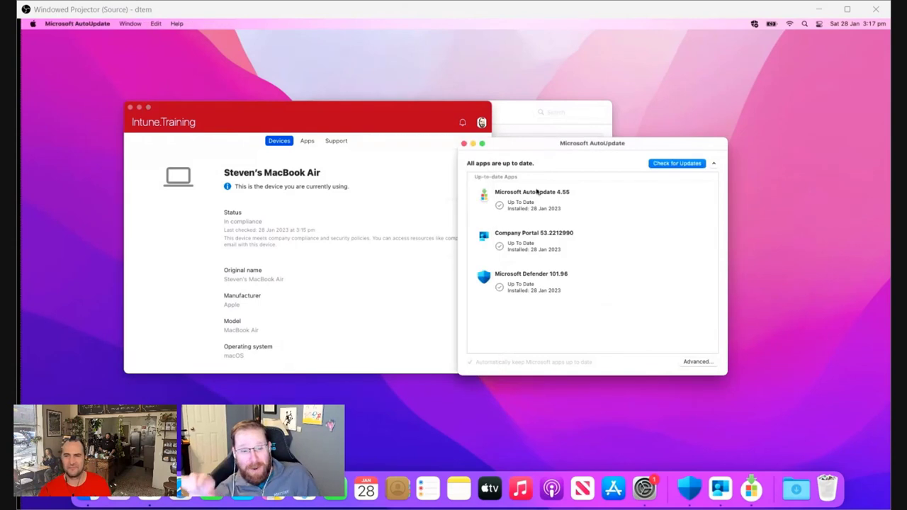
Close AutoUpdate, view the Safari 16.3 update's More Info details, then close Software Update
{"action": "left_click", "coordinate": [464, 143]}
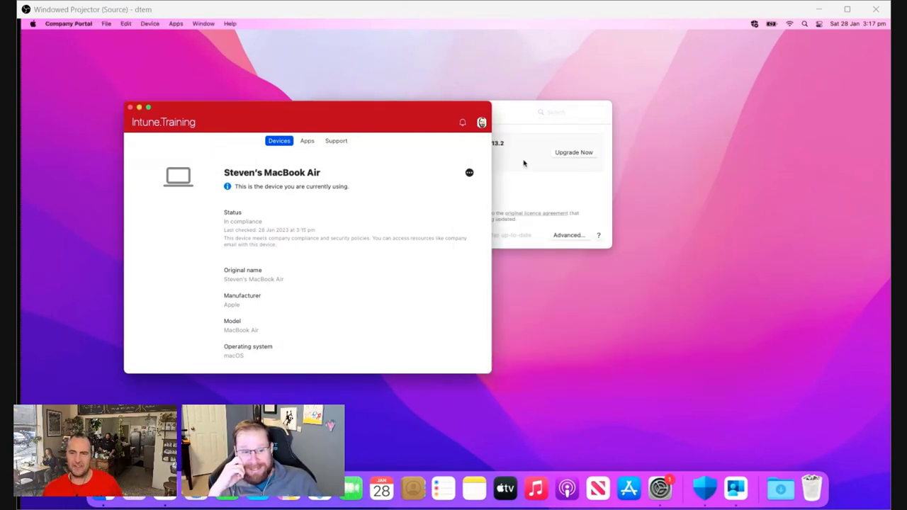
{"action": "left_click", "coordinate": [530, 188]}
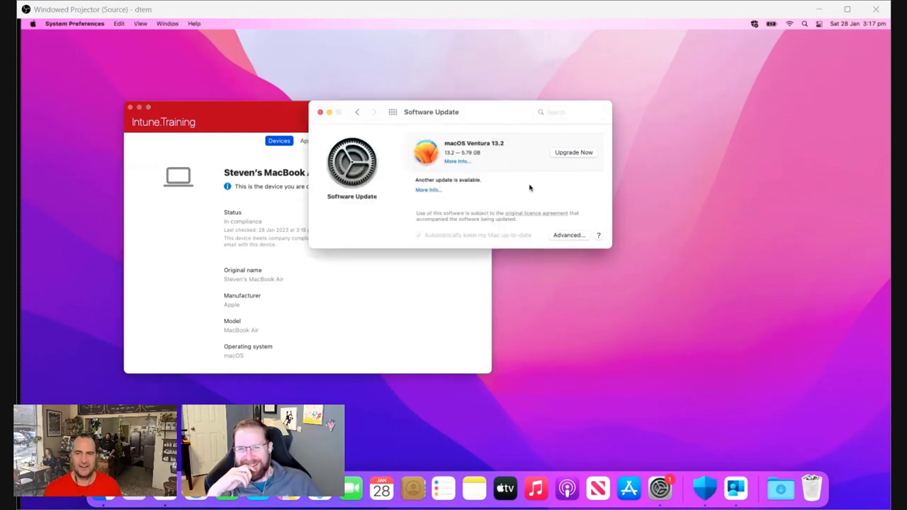
{"action": "left_click", "coordinate": [432, 191]}
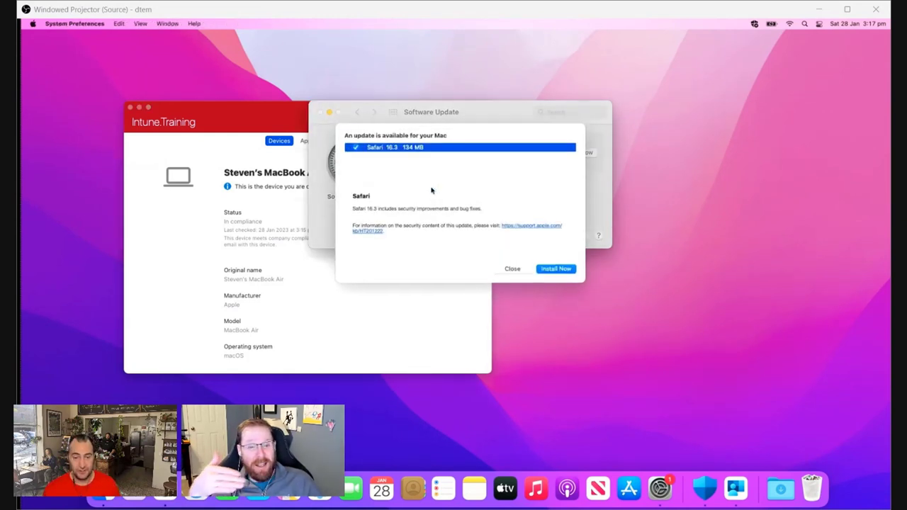
{"action": "left_click", "coordinate": [512, 270]}
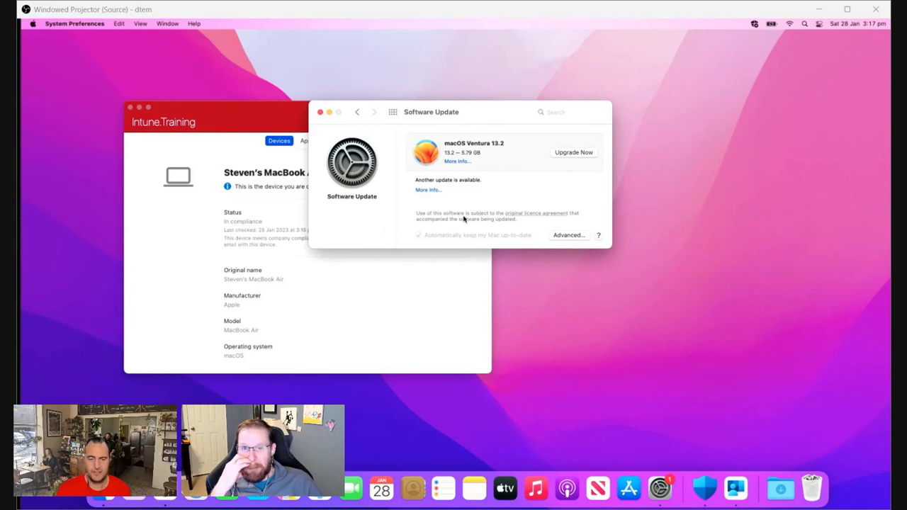
{"action": "left_click", "coordinate": [320, 112]}
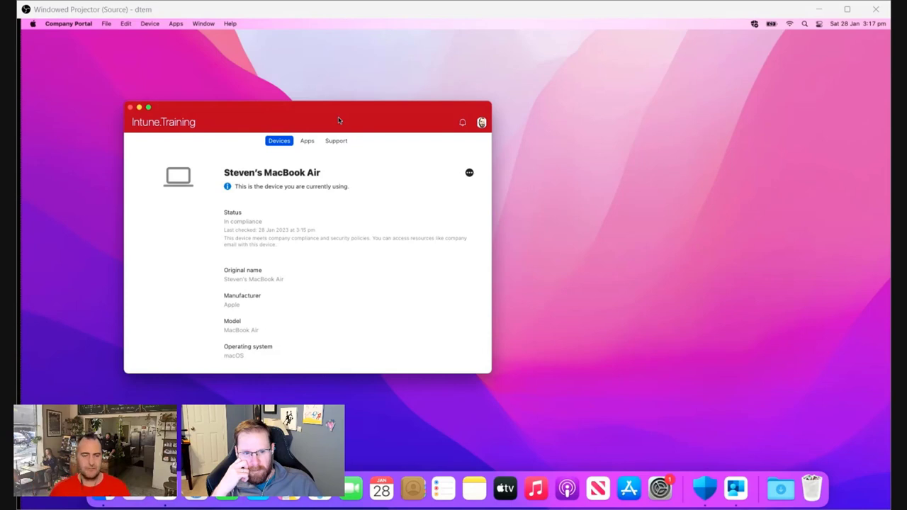
View the signed-in user's profile, return to the device page, and open the Apps page
{"action": "left_click", "coordinate": [481, 122]}
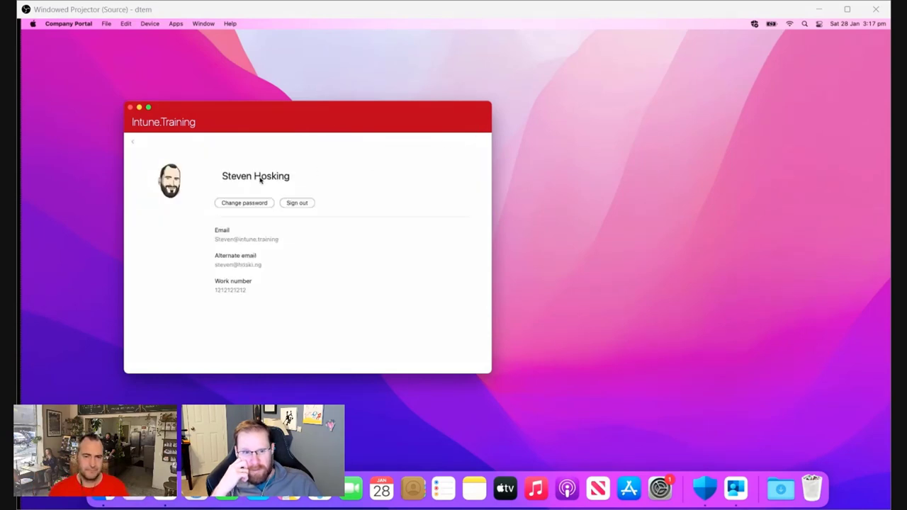
{"action": "left_click", "coordinate": [131, 145]}
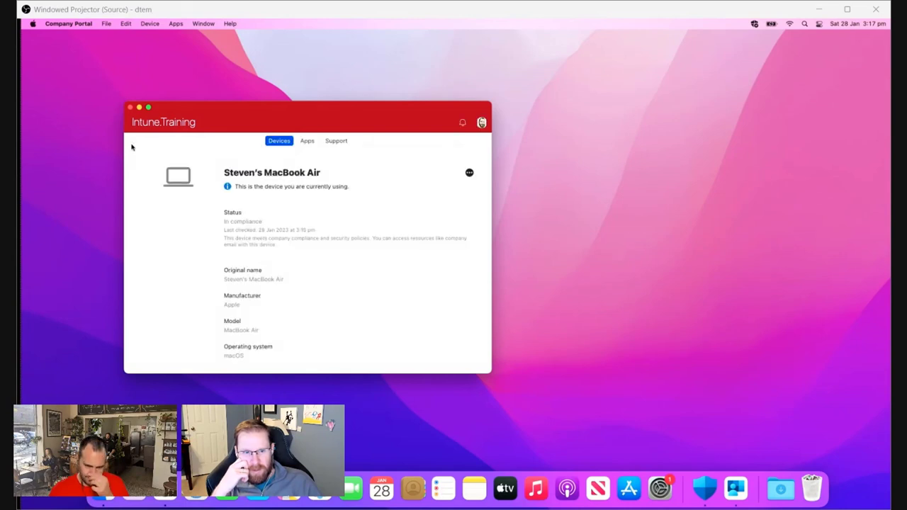
{"action": "left_click", "coordinate": [306, 141]}
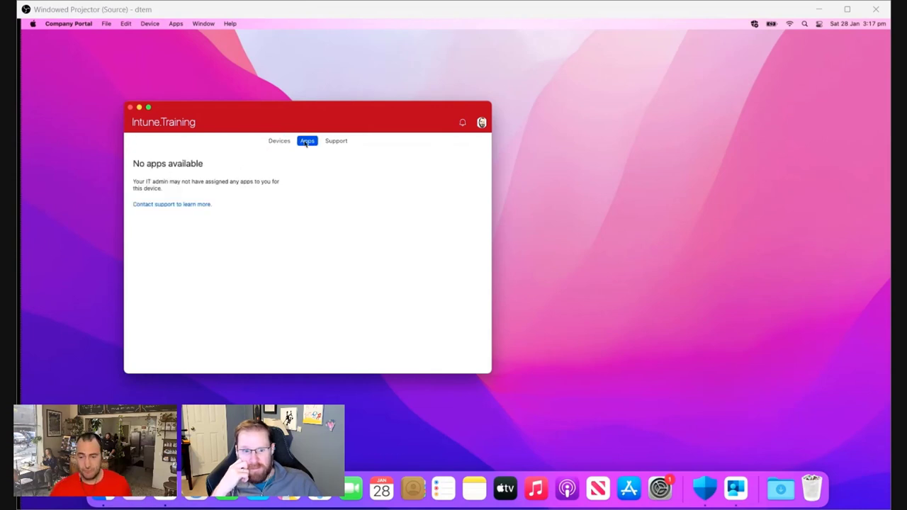